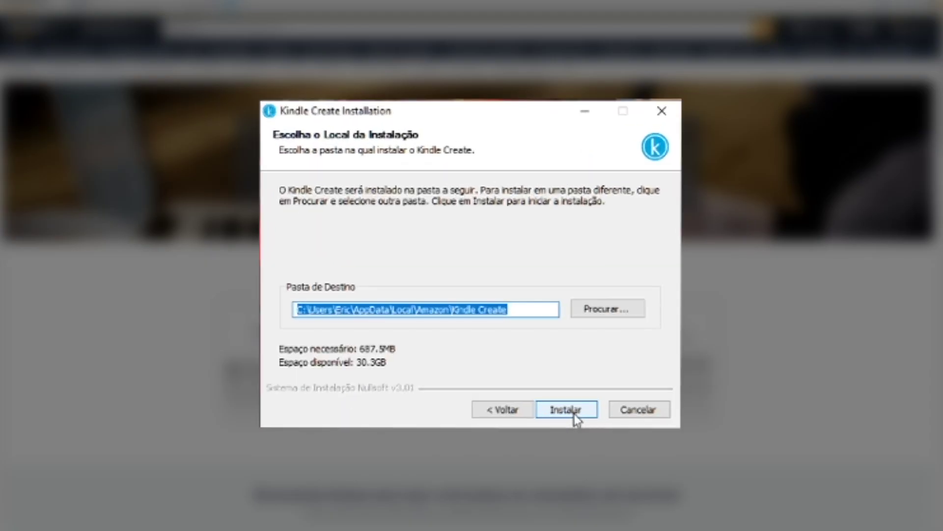
- Install Kindle Create in the default destination folder and continue through the setup wizard
click(570, 409)
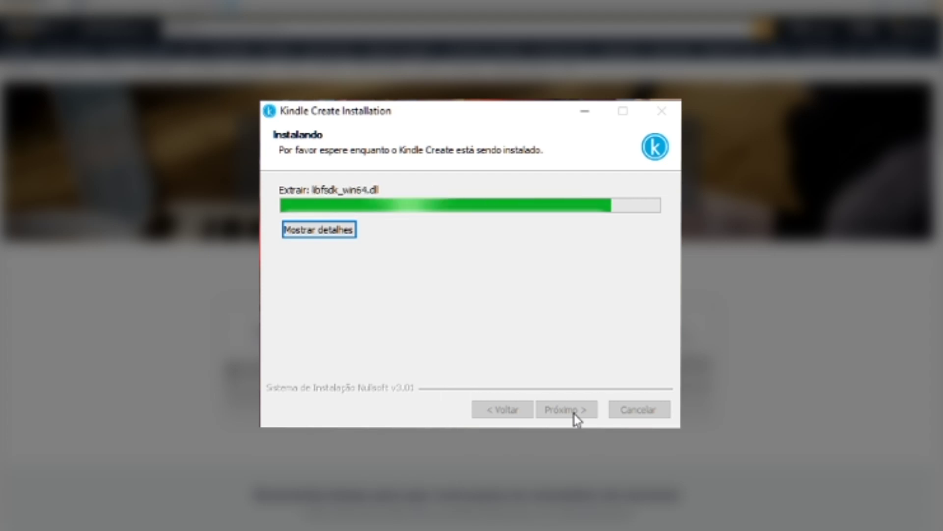
click(569, 414)
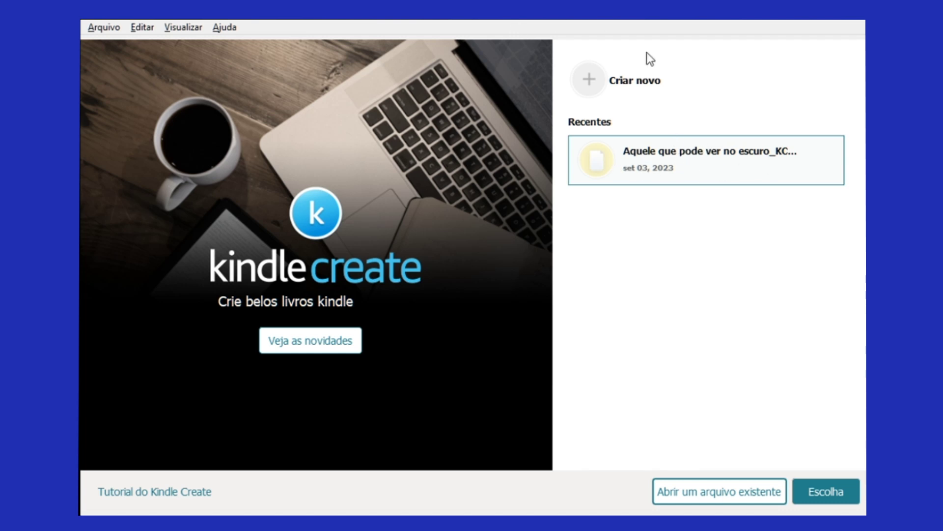
- Create a new project in the Digitalmente Otimizado format and import the Word manuscript "Aquele que pode ver no escuro"
click(638, 91)
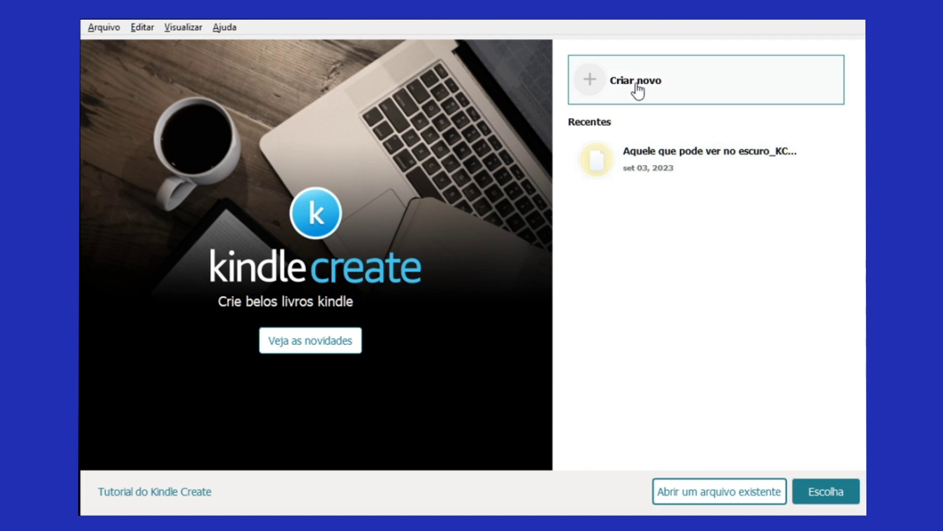
click(827, 495)
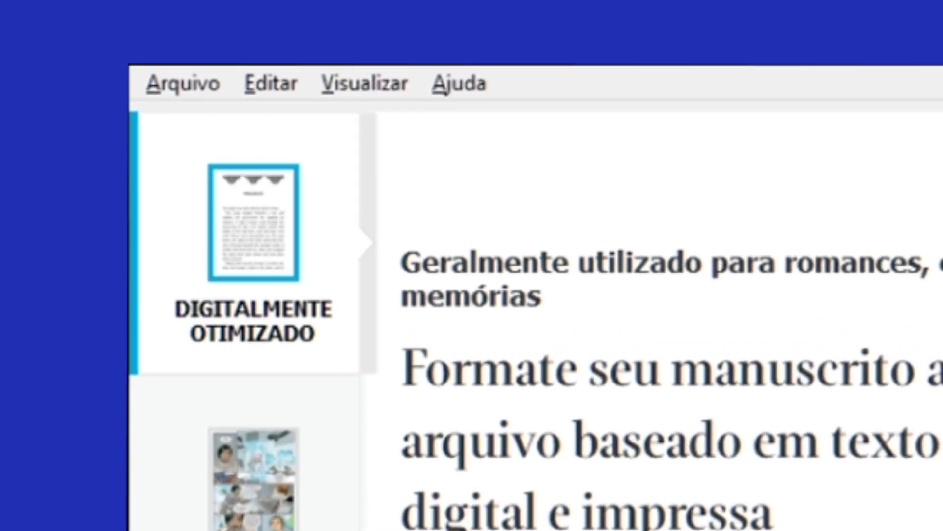
click(323, 479)
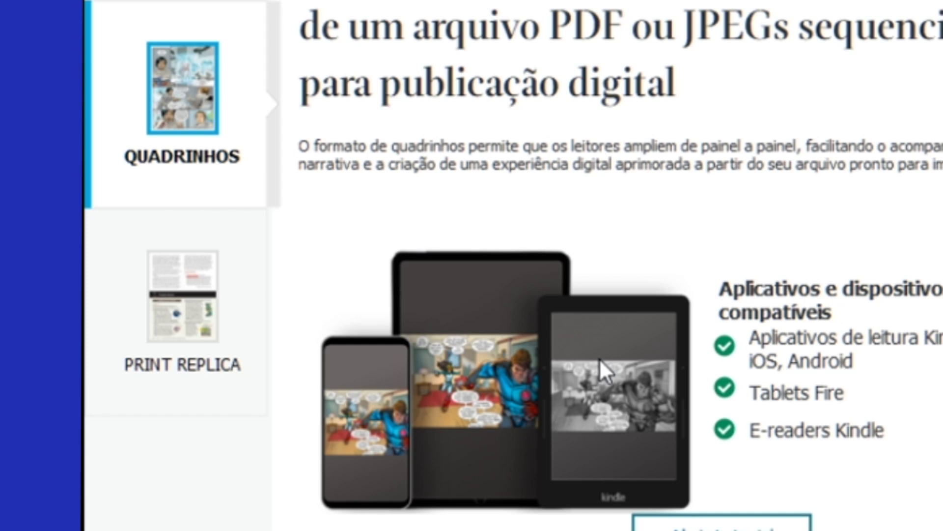
click(278, 254)
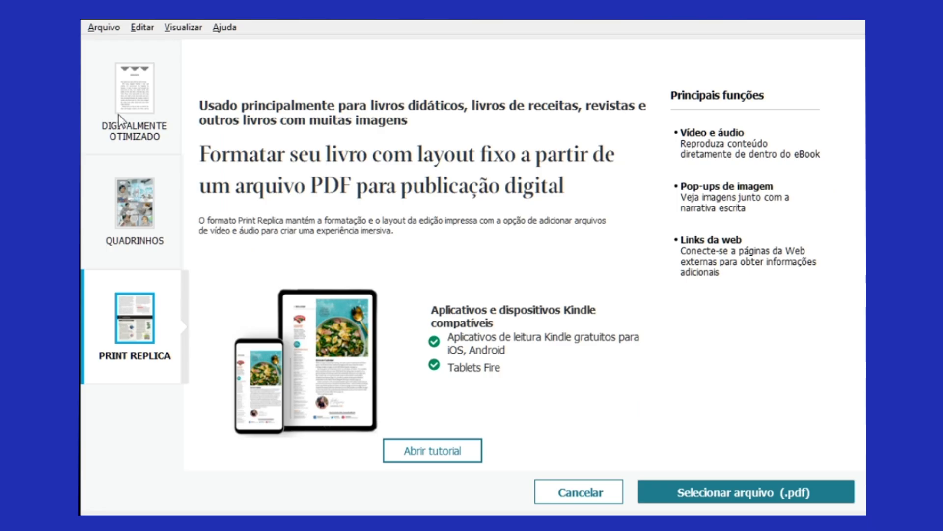
click(126, 101)
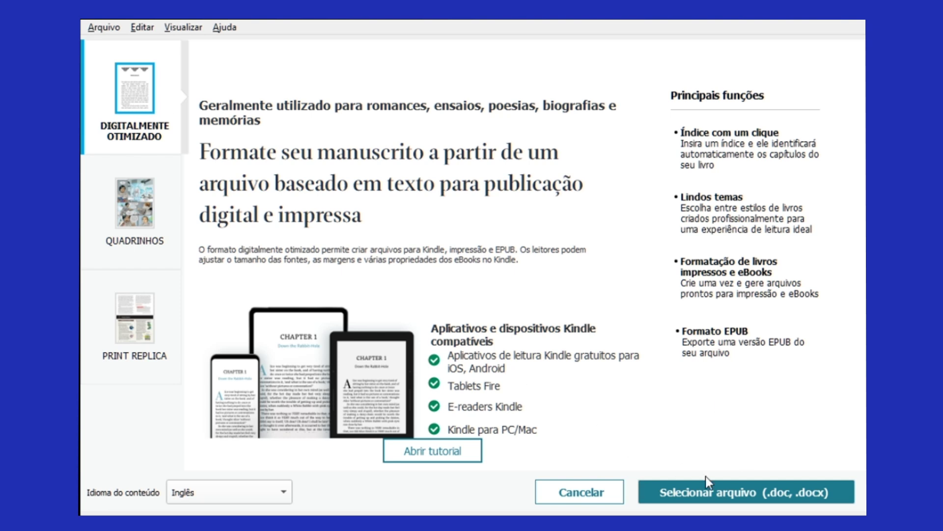
click(738, 496)
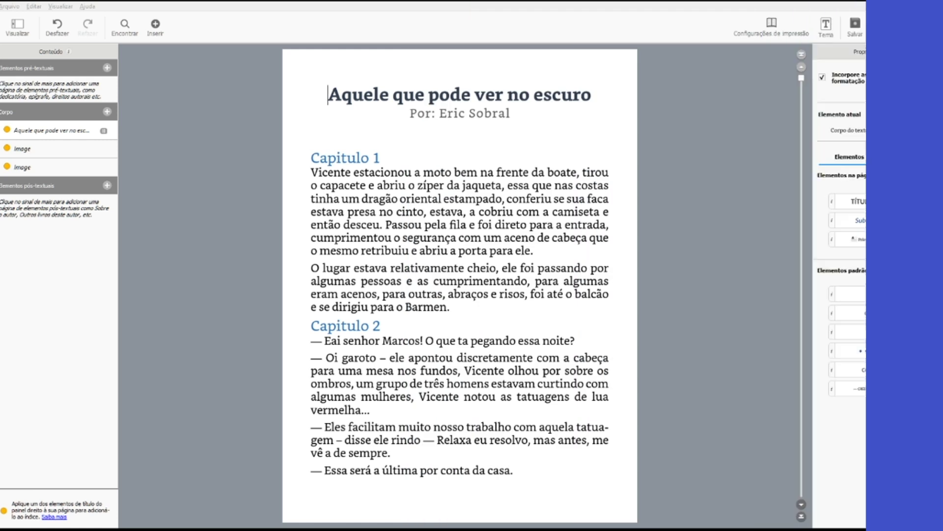
drag(327, 93, 540, 410)
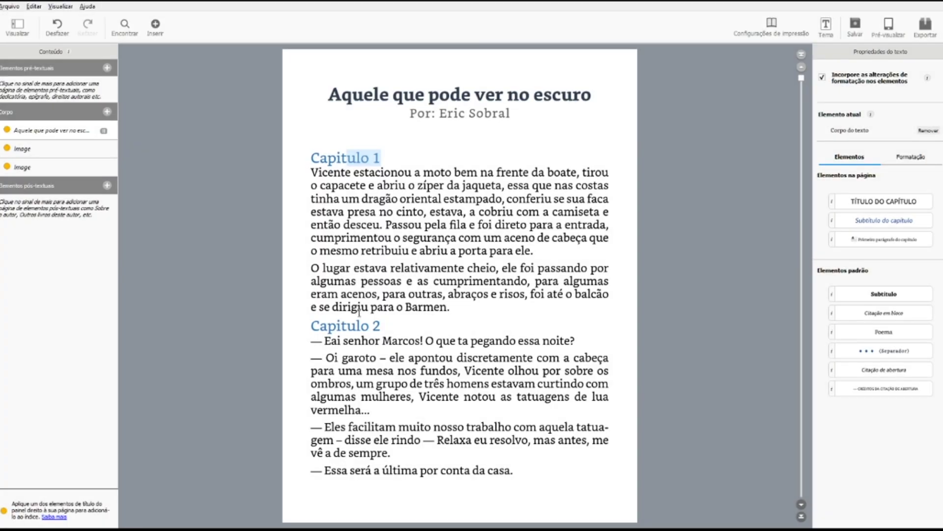
drag(337, 341, 386, 324)
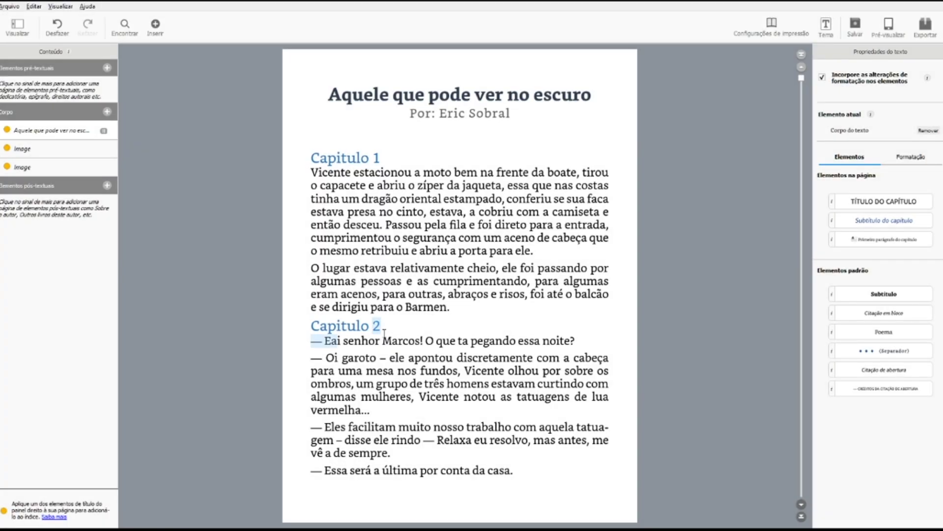
click(512, 79)
scroll(604, 166, down, 4)
scroll(604, 167, up, 4)
key(ctrl+z)
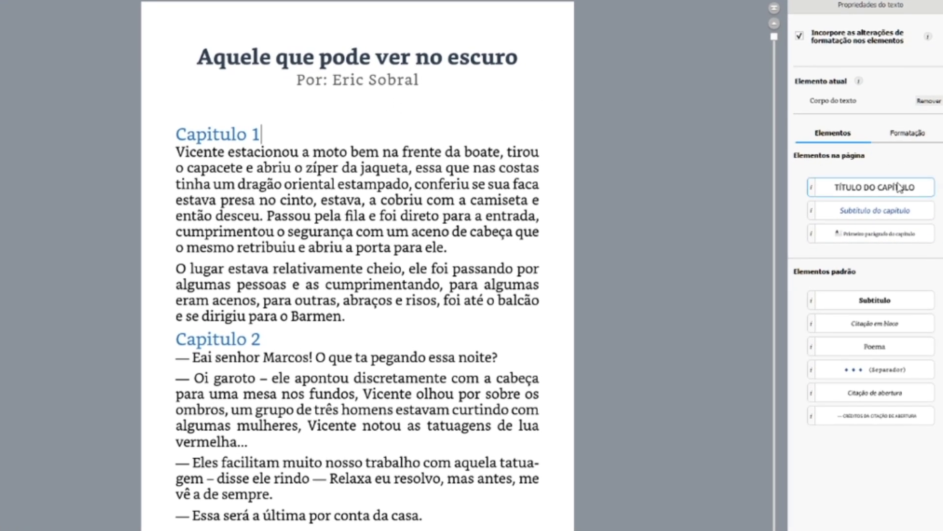
- Apply the Título do Capítulo element to the "Capitulo 1" and "Capitulo 2" headings
drag(175, 132, 268, 126)
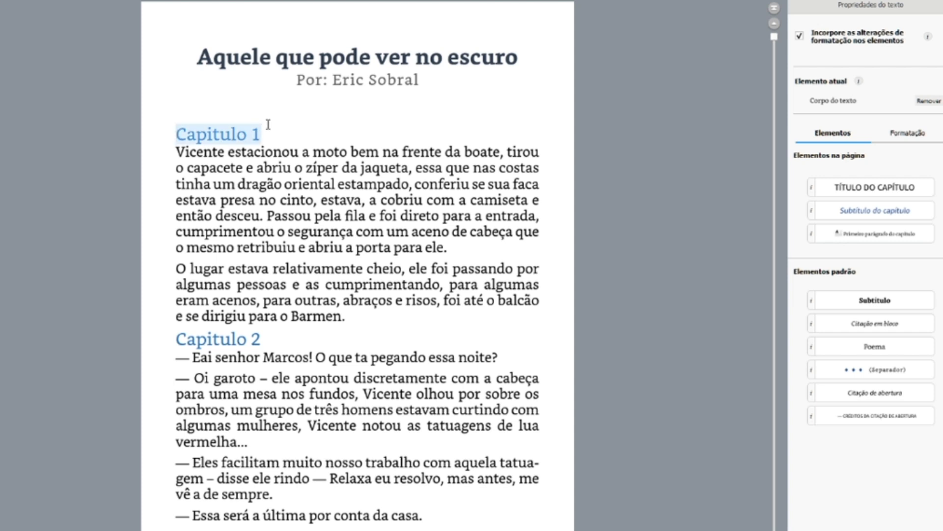
click(891, 191)
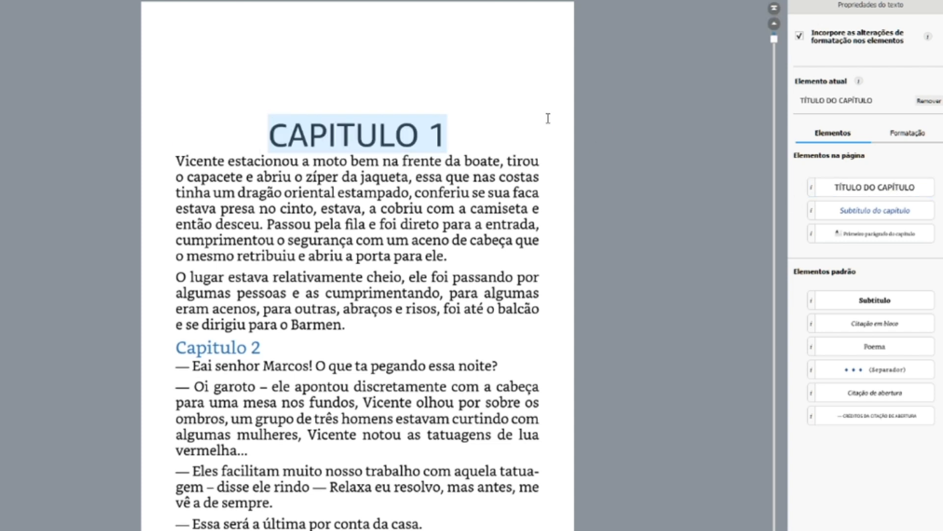
click(208, 348)
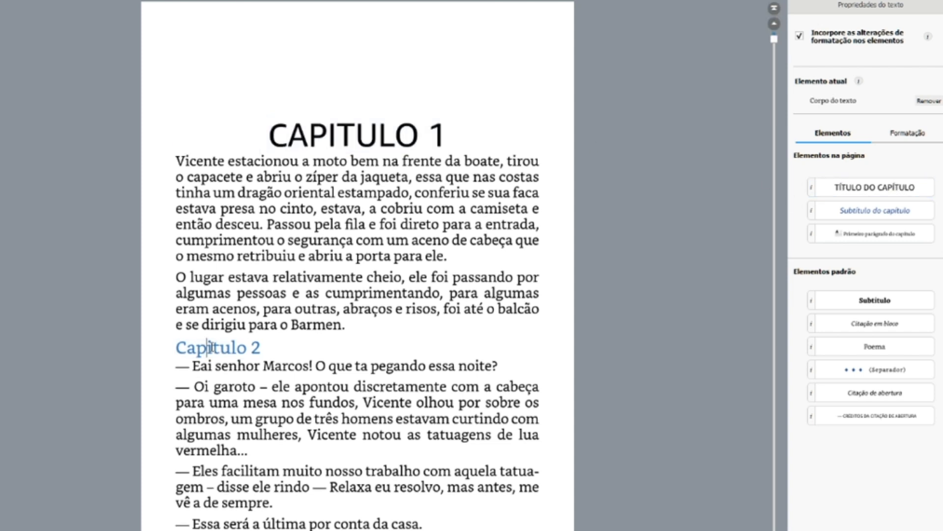
drag(175, 347, 271, 345)
click(912, 190)
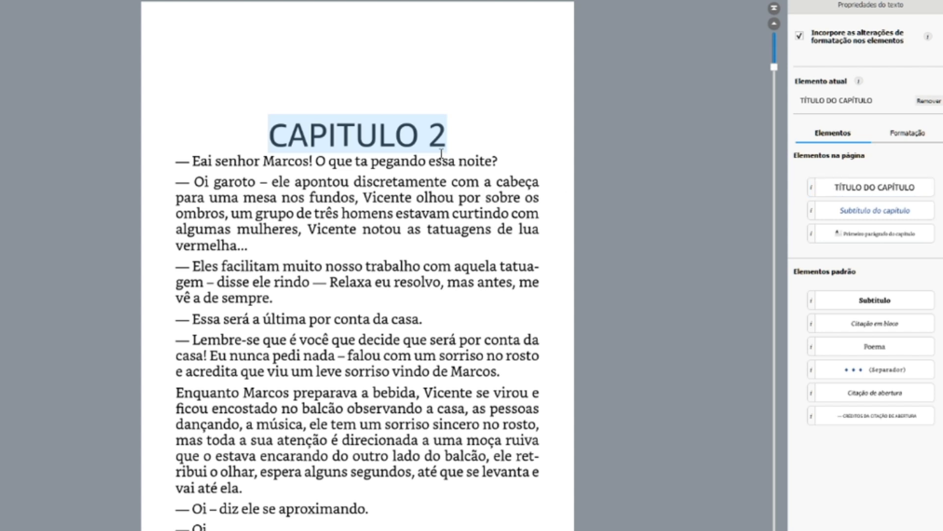
scroll(438, 151, up, 3)
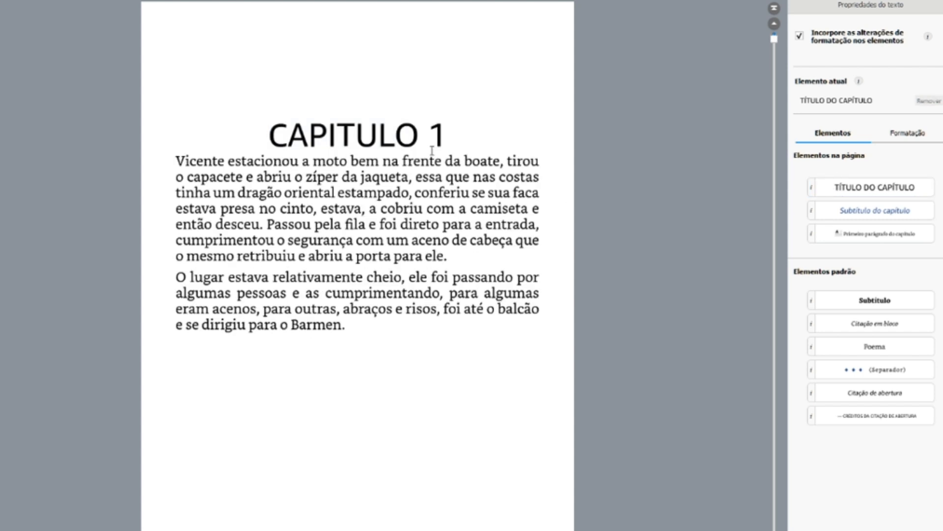
scroll(432, 151, down, 4)
scroll(433, 151, up, 3)
scroll(432, 151, up, 4)
scroll(433, 151, down, 4)
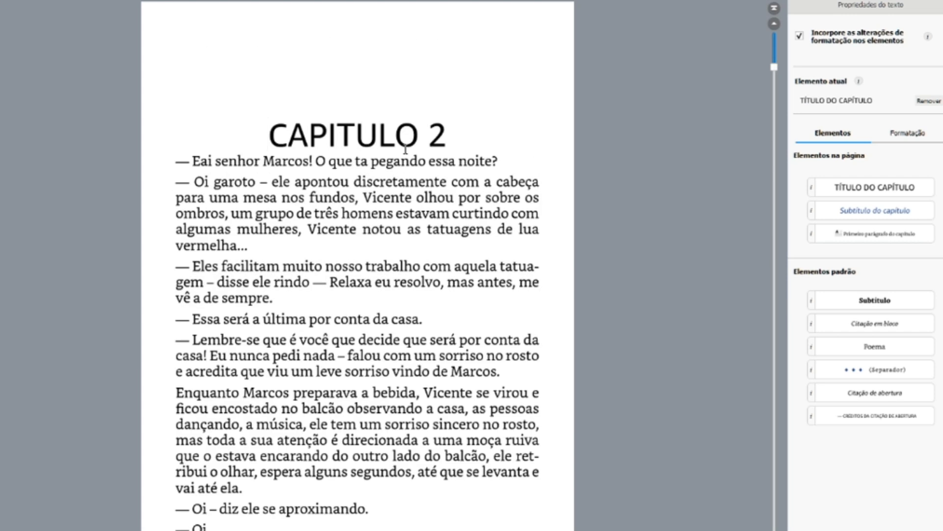
- Format Capitulo 1's opening paragraph as Primeiro parágrafo do capítulo after trying the Subtítulo do capítulo element on it
scroll(396, 166, up, 1)
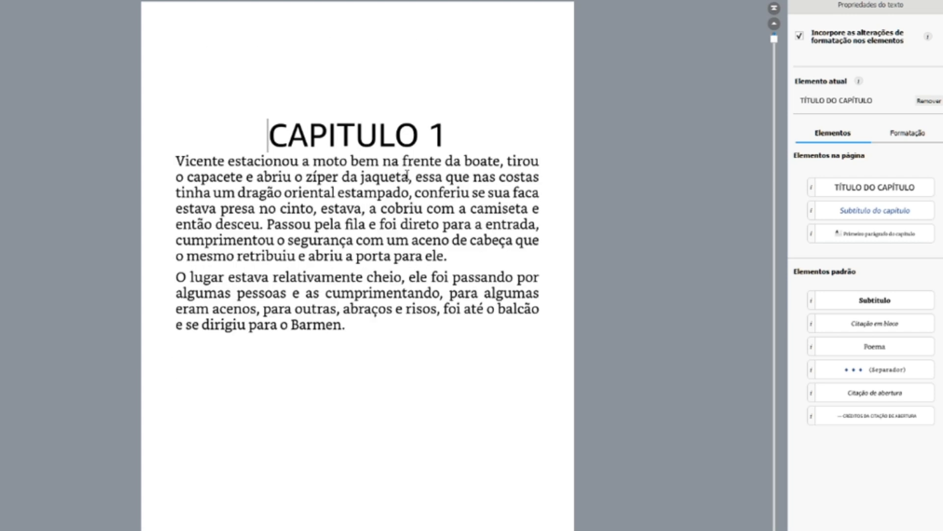
drag(182, 158, 540, 162)
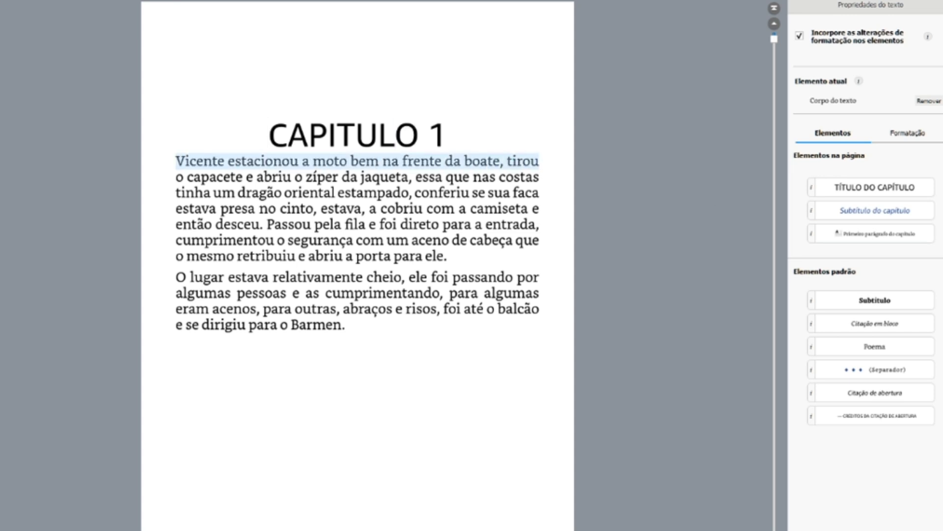
click(875, 210)
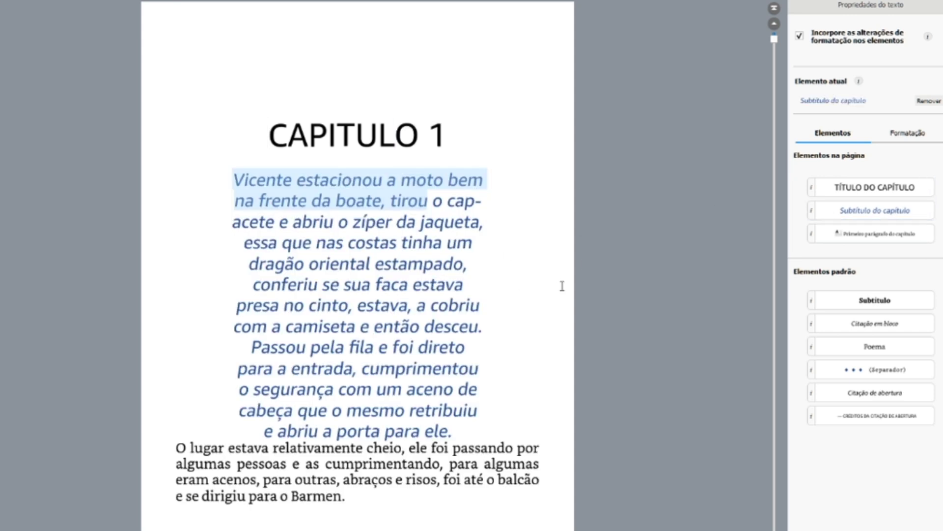
click(874, 238)
- Try the Subtítulo element on the opening paragraph with the large initial V and undo it
double_click(182, 226)
drag(173, 223, 215, 224)
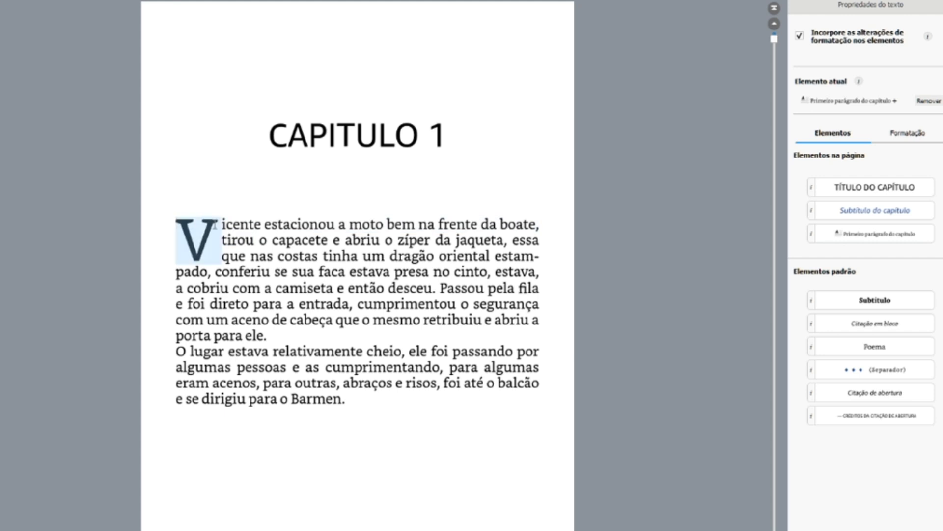
click(875, 300)
key(ctrl+z)
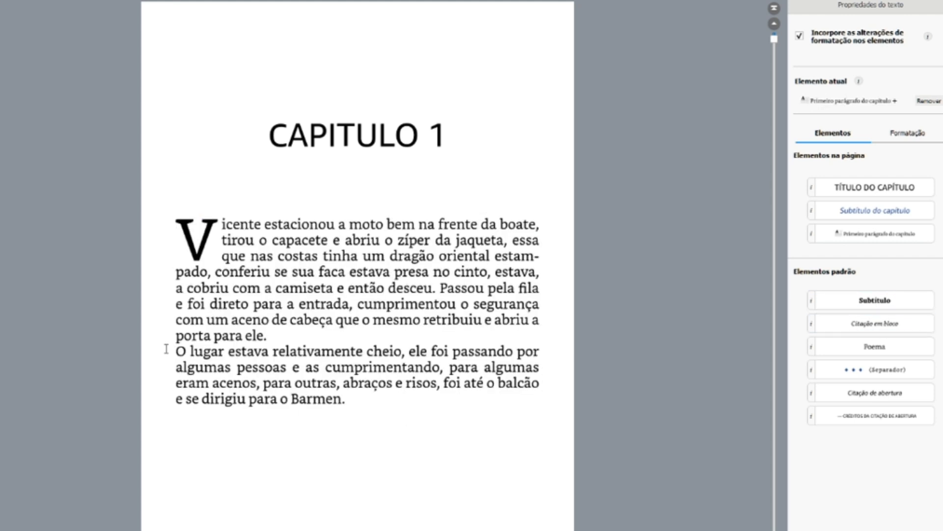
- Try the Citação em bloco element on Capitulo 1's second paragraph and format the paragraph as Poema instead
drag(175, 351, 551, 385)
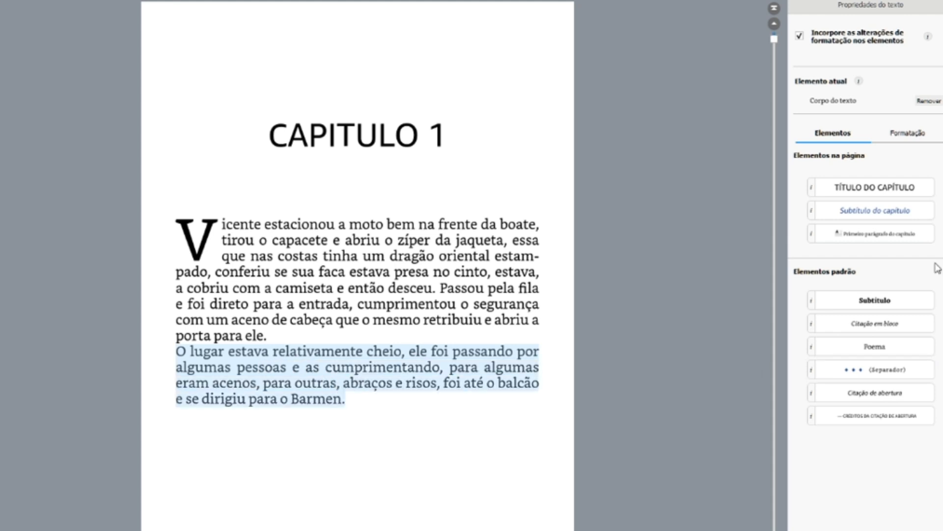
click(875, 323)
drag(204, 370, 508, 419)
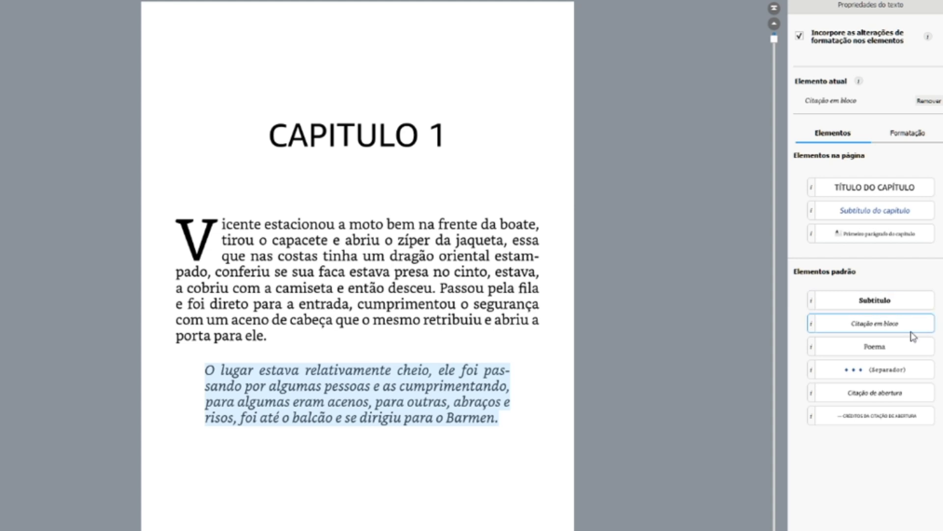
click(878, 347)
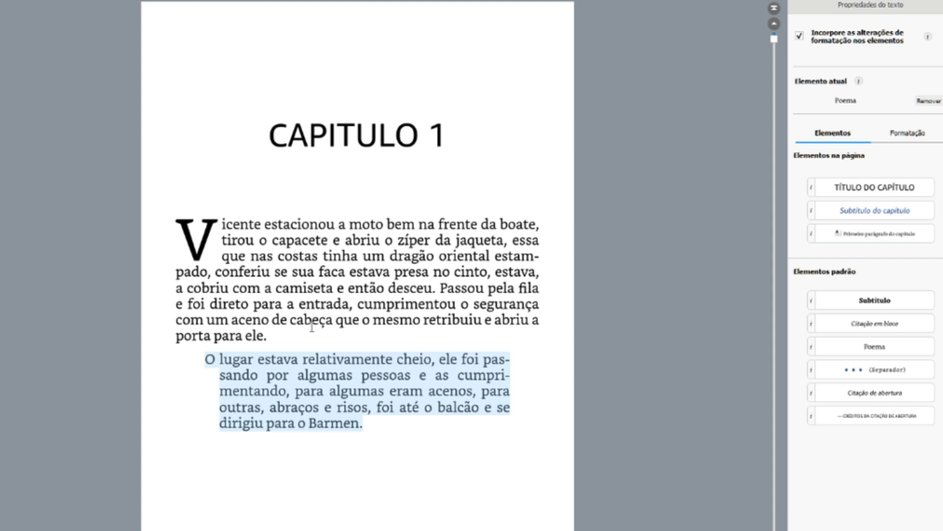
- Insert a Separador after Capitulo 1's opening paragraph and convert the "***" scene break in Capitulo 2 into a Separador
click(385, 342)
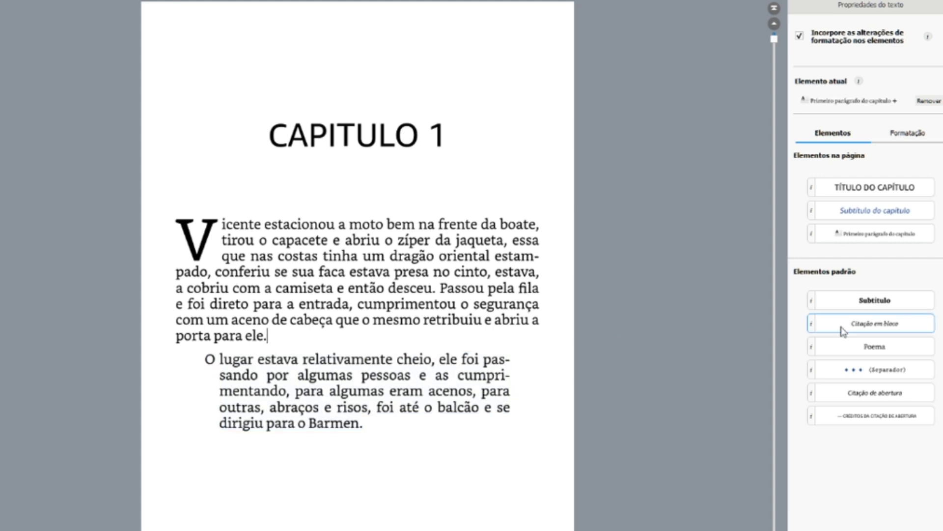
click(898, 369)
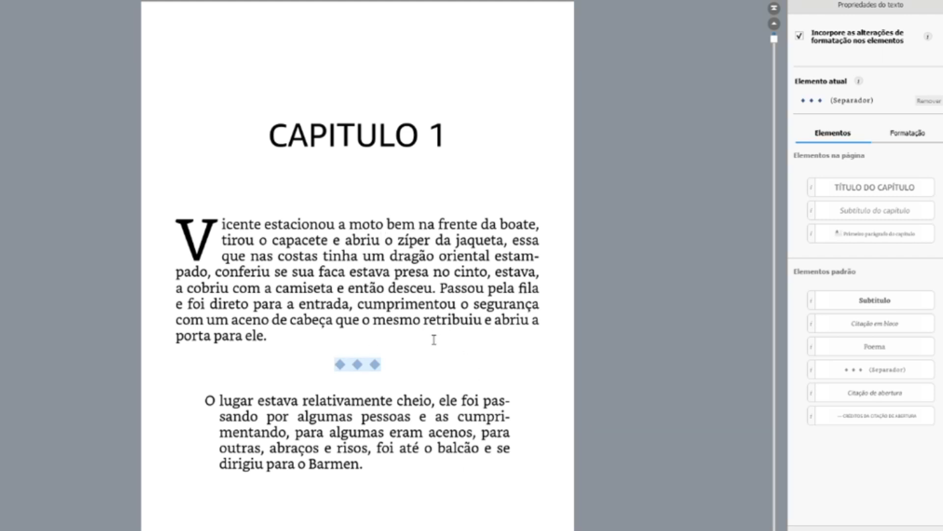
scroll(434, 340, down, 20)
drag(368, 466, 345, 467)
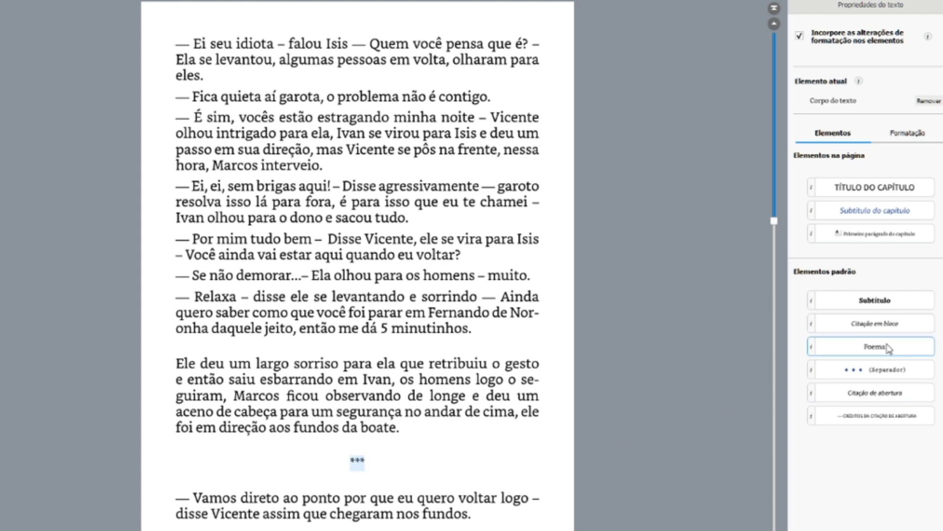
click(886, 369)
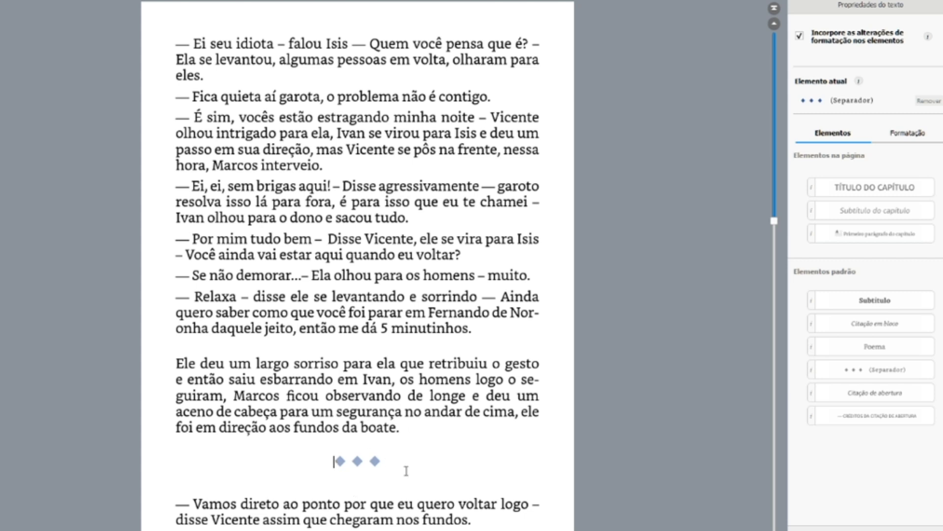
drag(312, 464, 490, 459)
- Apply the Citação de abertura element to the first two dialogue paragraphs of Capitulo 2
key(ctrl+Home)
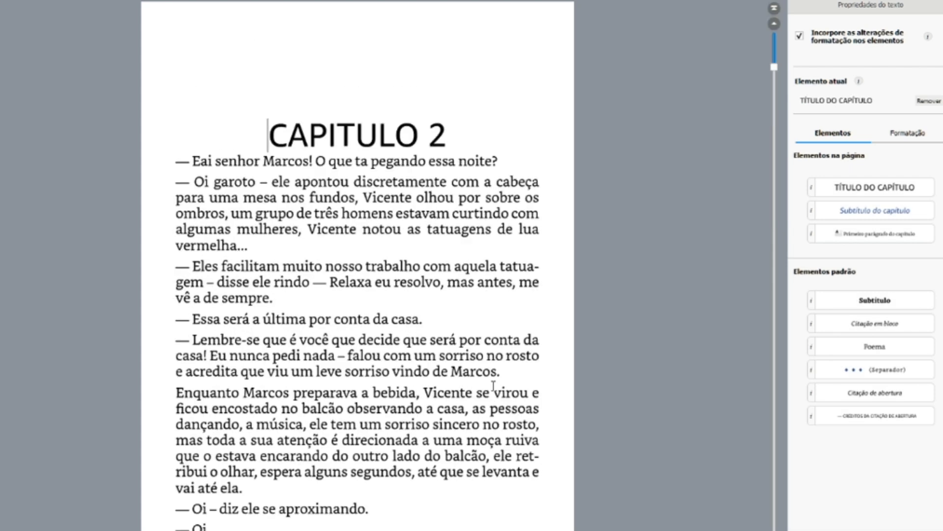
drag(172, 157, 416, 243)
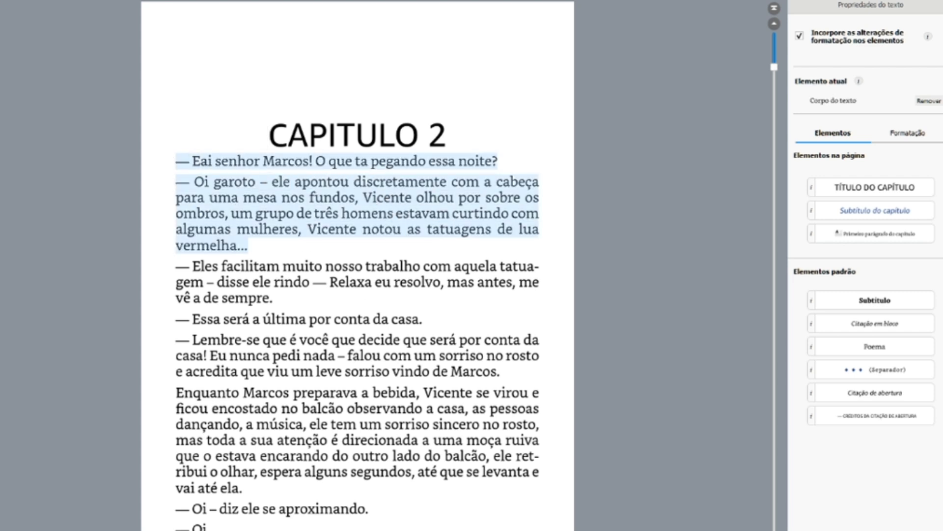
click(891, 388)
drag(221, 246, 389, 263)
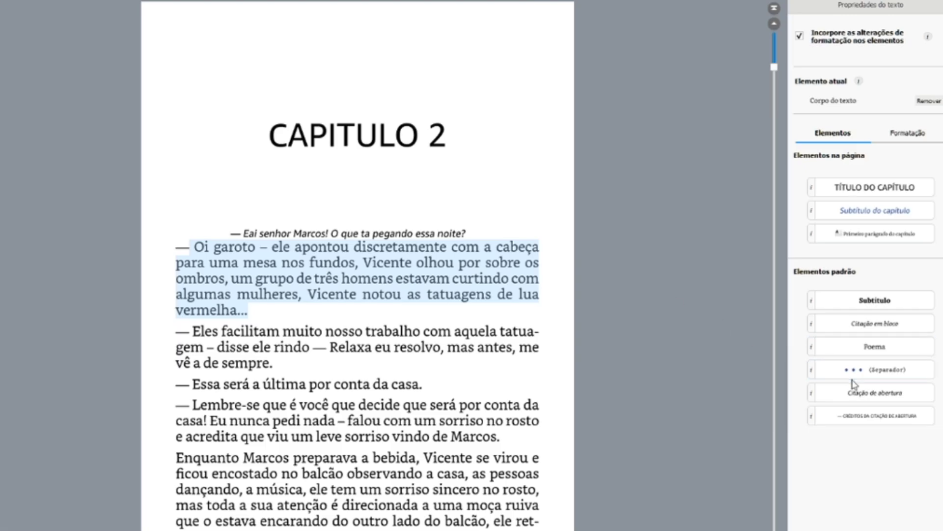
click(878, 396)
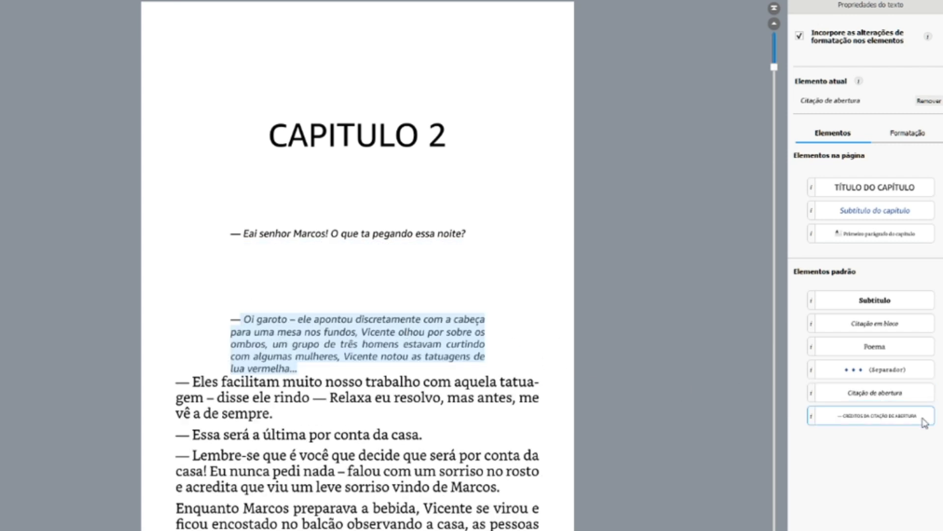
- Format the book title on the first page as Citação de abertura and the author line as Créditos da citação de abertura
key(ctrl+Home)
drag(201, 67, 525, 37)
click(899, 395)
drag(295, 132, 415, 144)
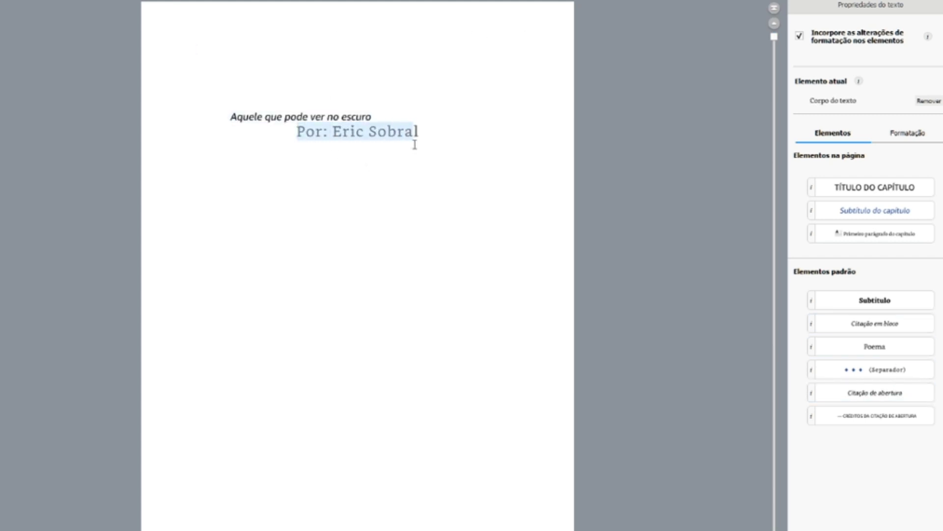
click(879, 418)
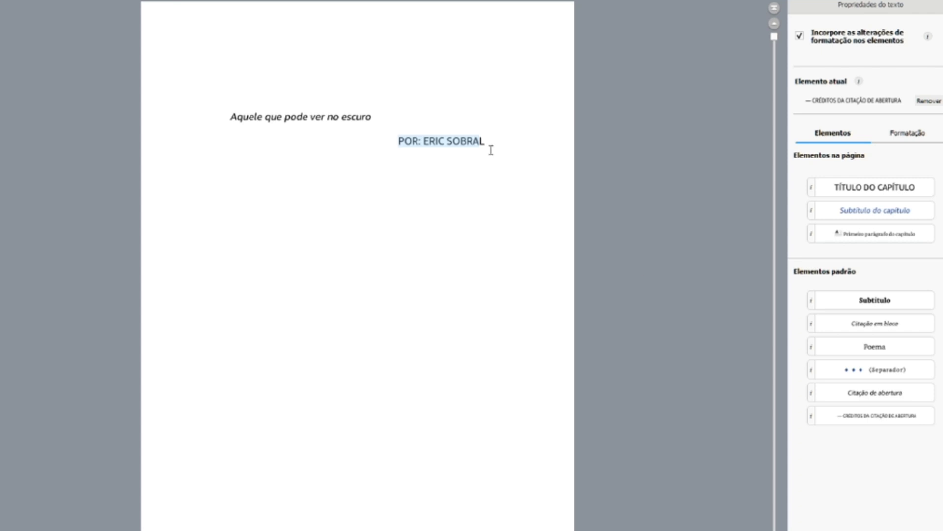
- Enclose the book title "Aquele que pode ver no escuro" on the first page in double quotation marks
drag(215, 118, 435, 132)
click(403, 116)
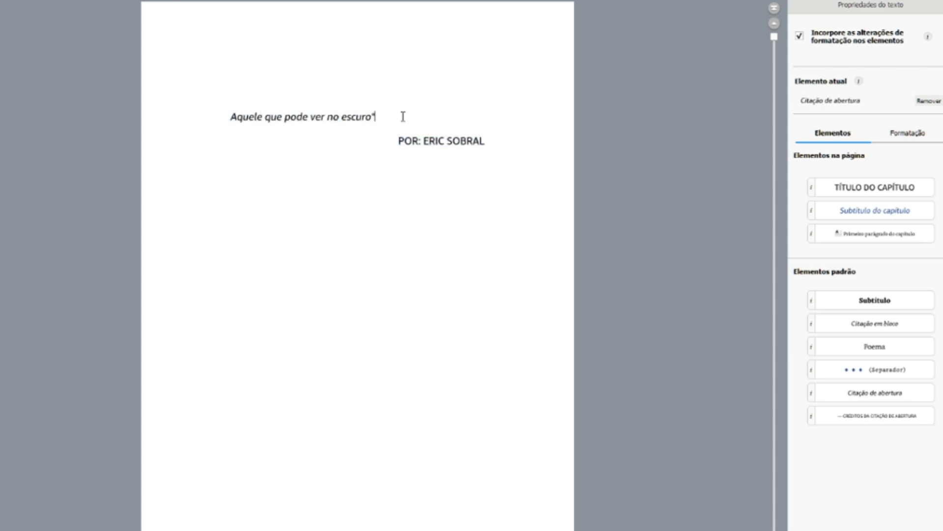
text(")
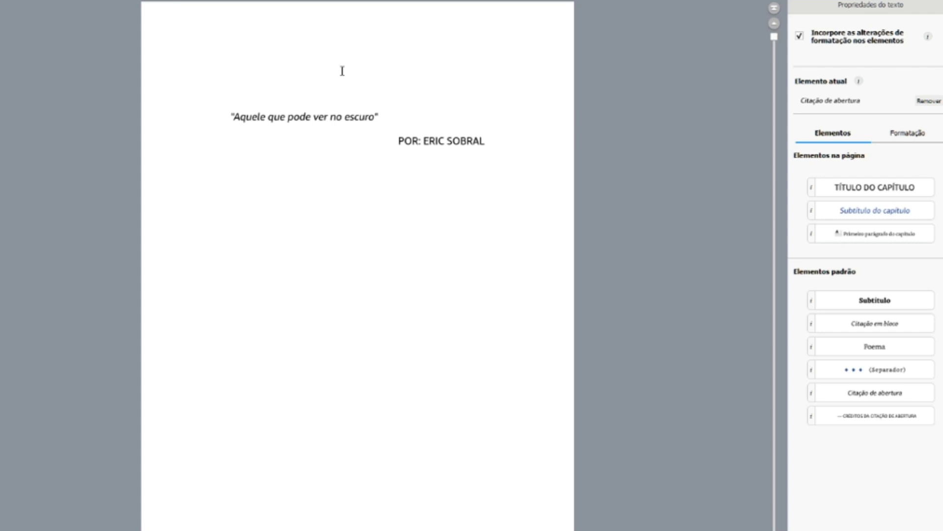
drag(200, 114, 514, 140)
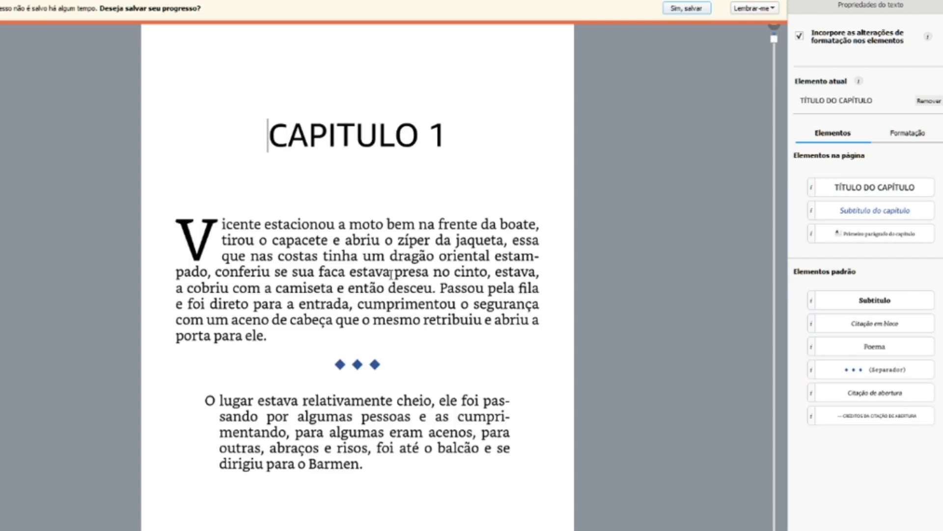
- Try the Citação de abertura element on Capitulo 1's opening paragraph and undo it
drag(350, 224, 448, 255)
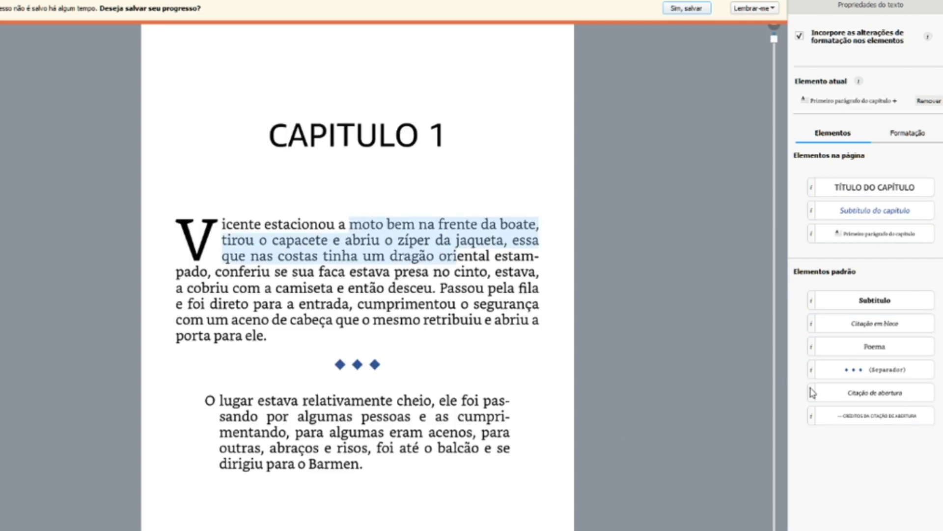
click(865, 393)
key(ctrl+z)
- Try bold, italic and underline on the first line of Capitulo 1's opening paragraph and remove all three
click(908, 133)
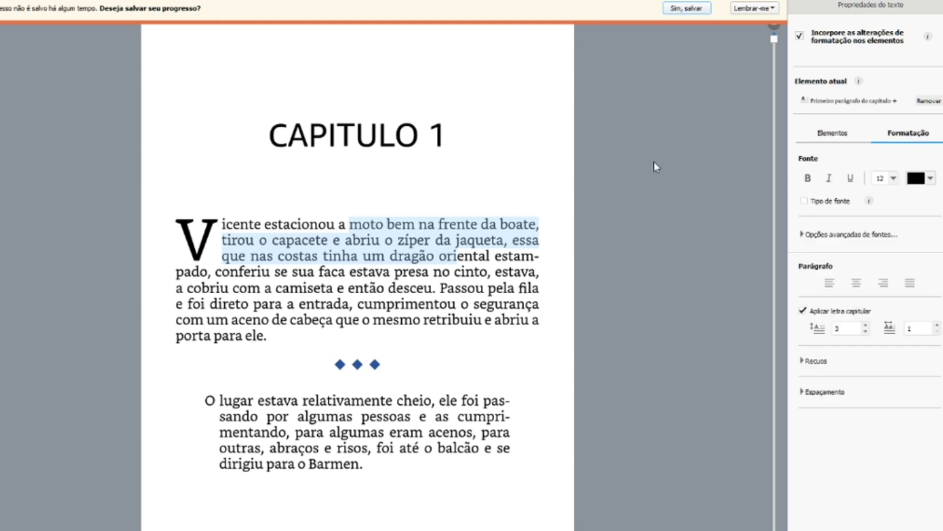
drag(219, 218, 523, 224)
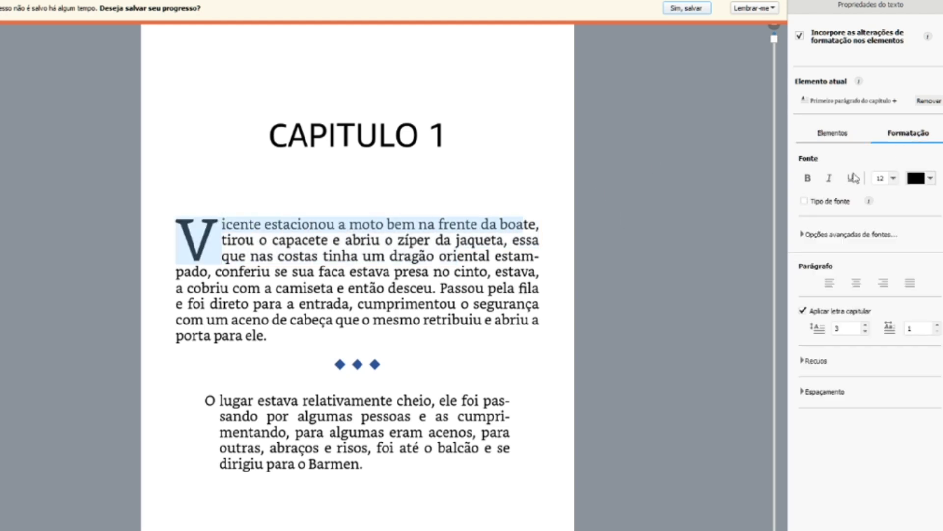
click(808, 179)
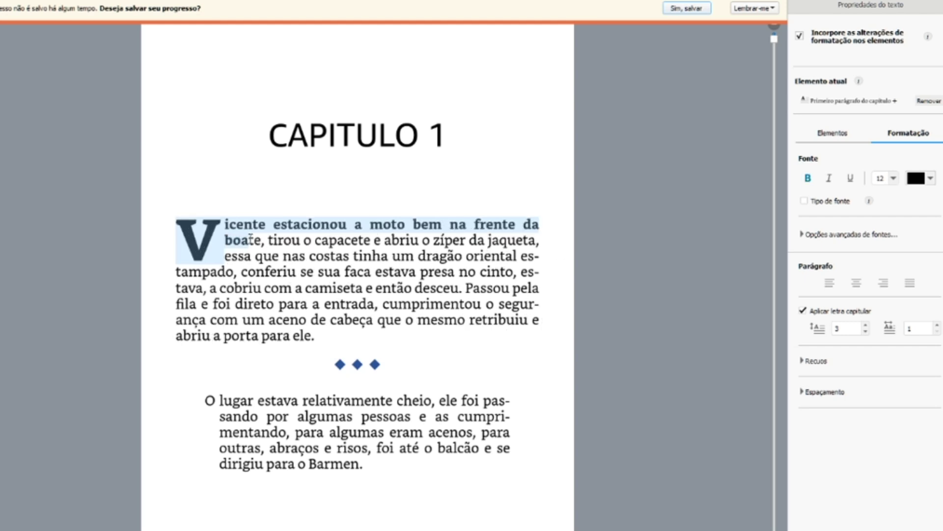
click(829, 178)
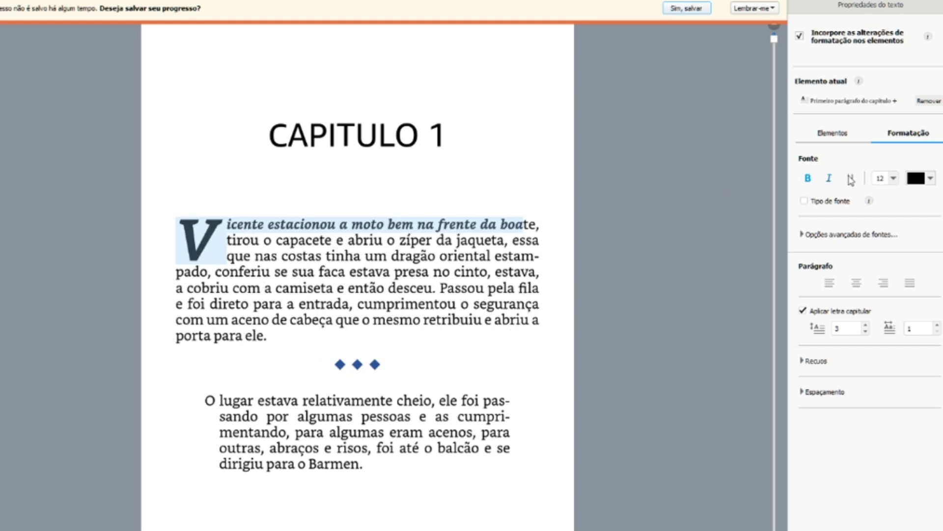
click(850, 179)
click(850, 179)
click(830, 178)
click(810, 179)
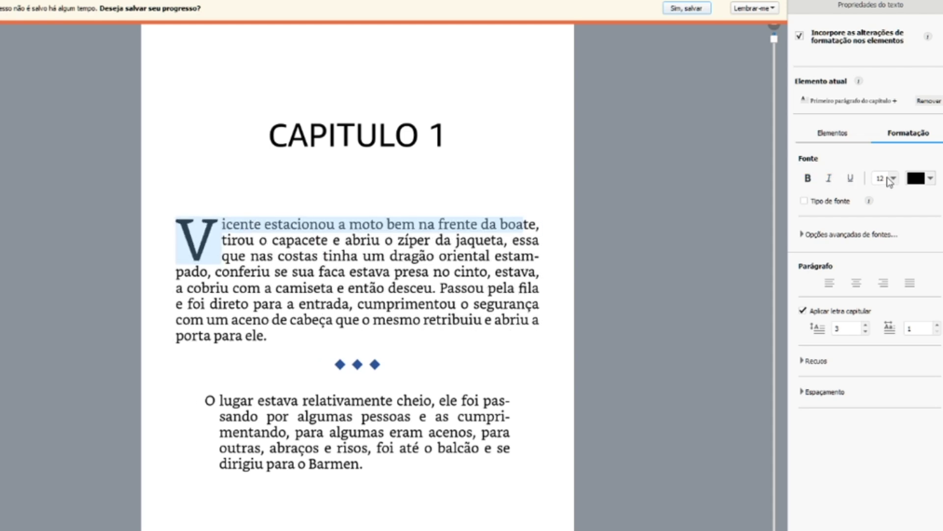
- Set the font size of the selected opening words of Capitulo 1, including the drop cap, to 22
click(877, 219)
click(890, 183)
click(885, 246)
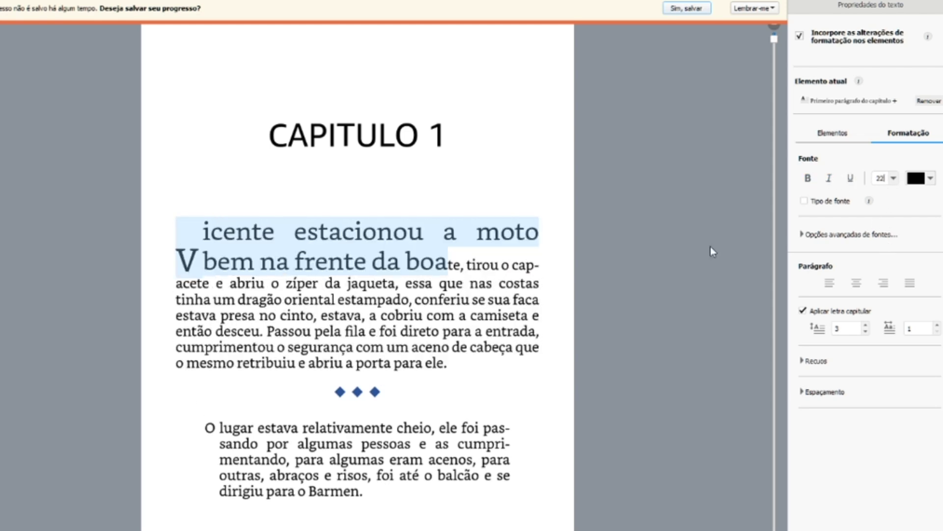
click(386, 264)
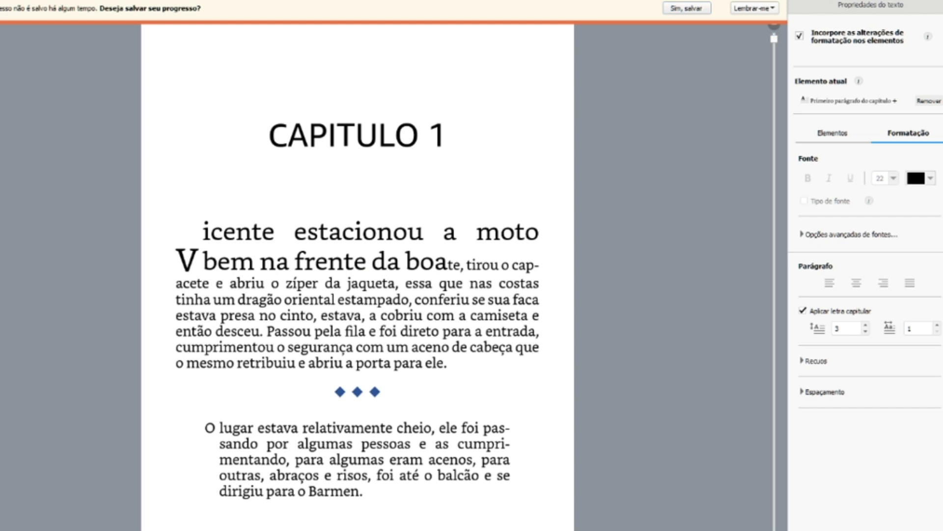
- Set the font size of the enlarged opening words after the drop cap in Capitulo 1 to 14
drag(448, 267, 203, 225)
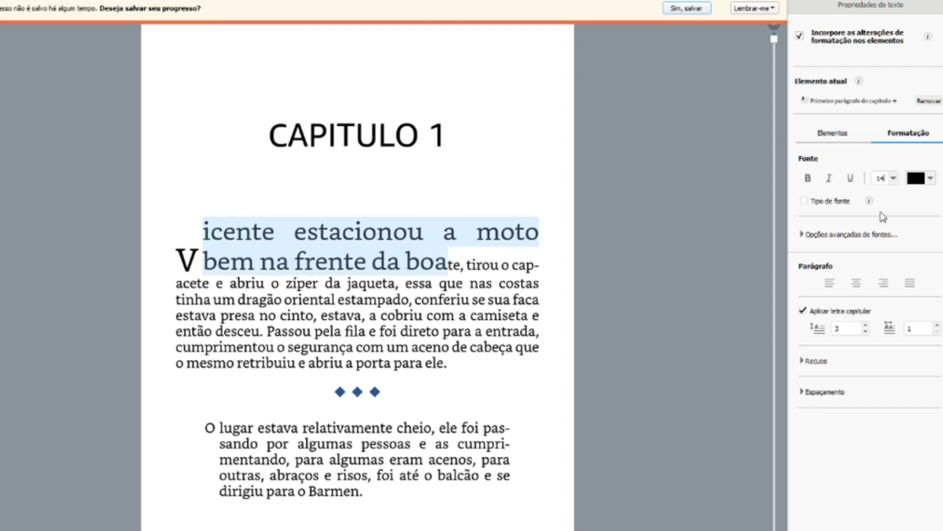
text(14)
key(Return)
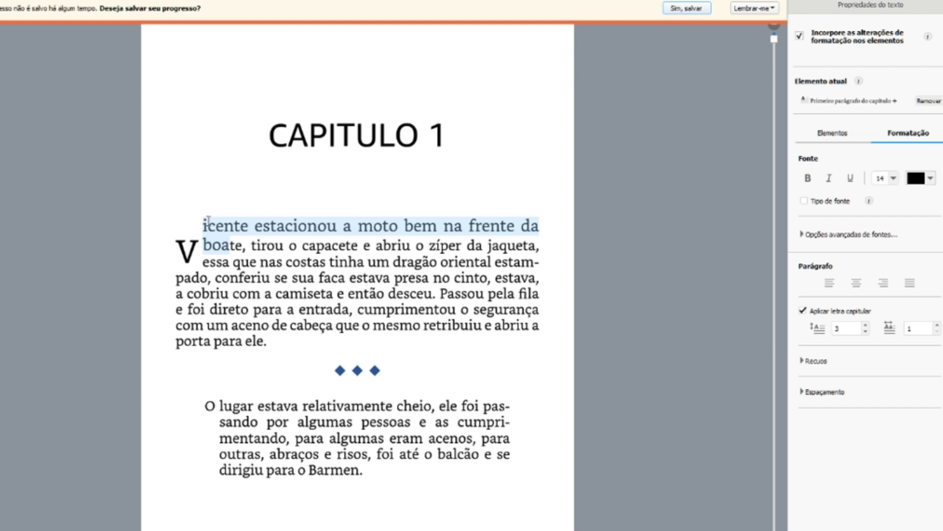
- Set the font size of Capitulo 1's opening words, from the drop cap through "boate,", to 24
drag(204, 220, 239, 246)
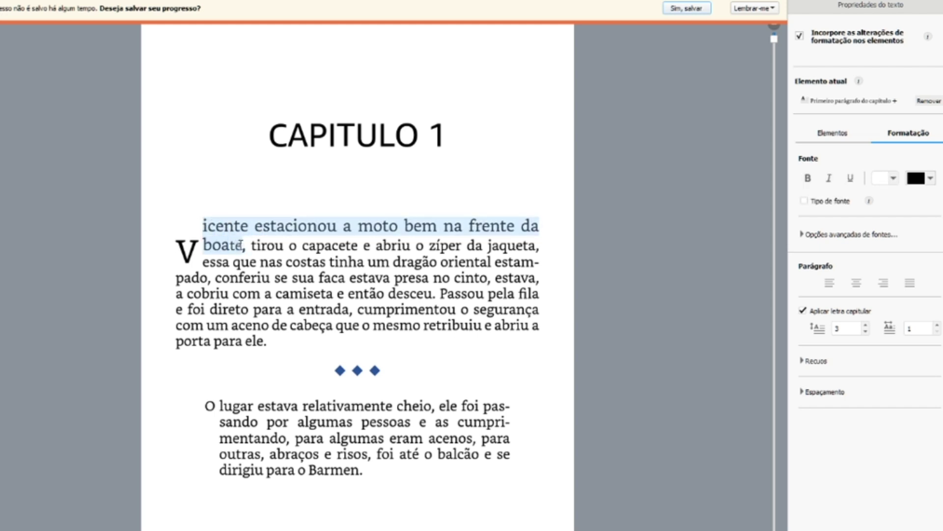
click(386, 238)
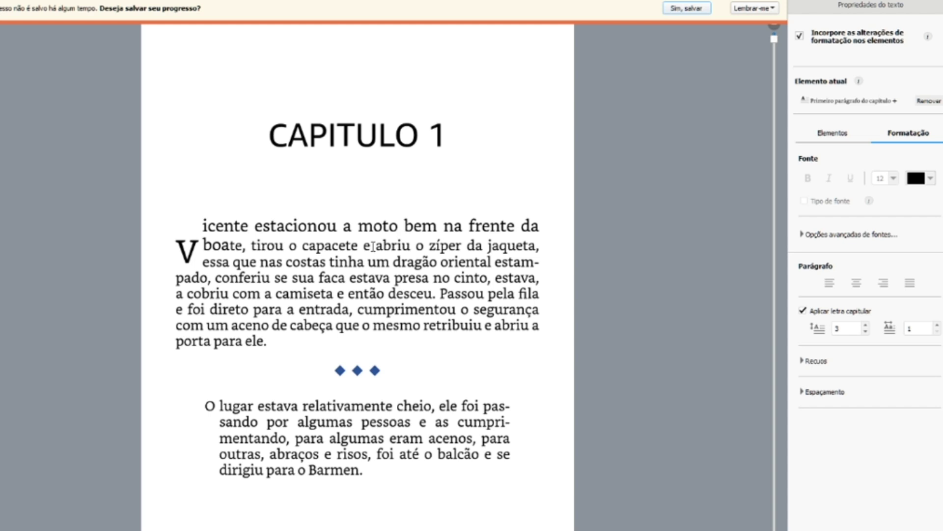
drag(241, 246, 177, 223)
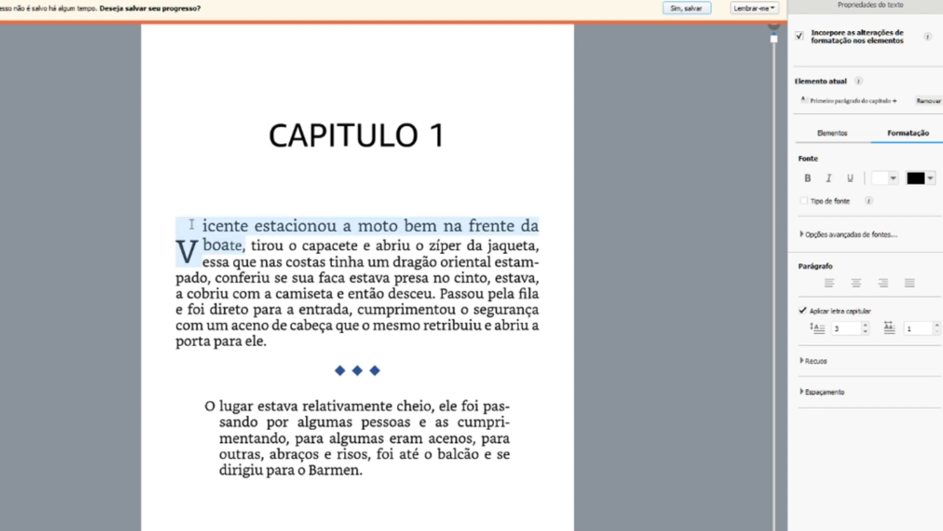
click(897, 183)
click(887, 252)
click(441, 293)
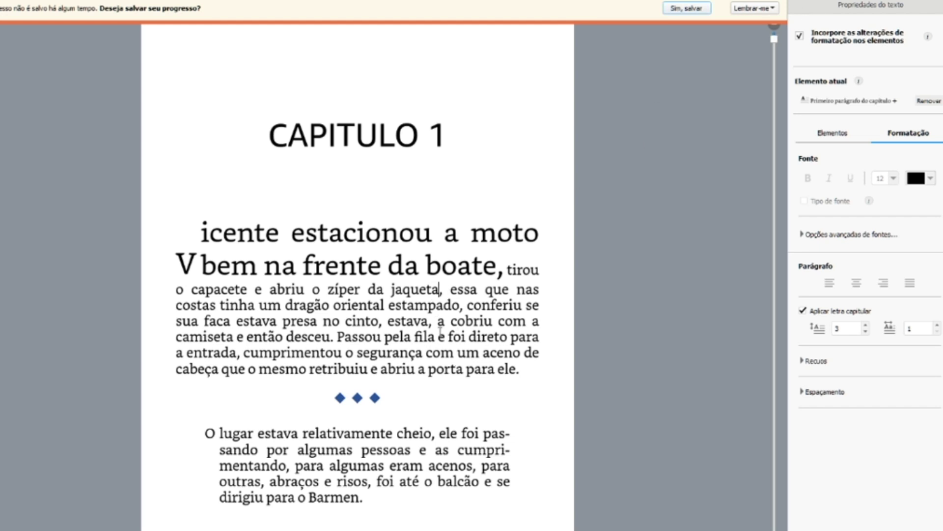
- Colour the enlarged opening words of Capitulo 1, from the drop cap through "boate,", dark red
drag(472, 275, 531, 263)
click(734, 274)
drag(505, 272, 261, 212)
click(931, 179)
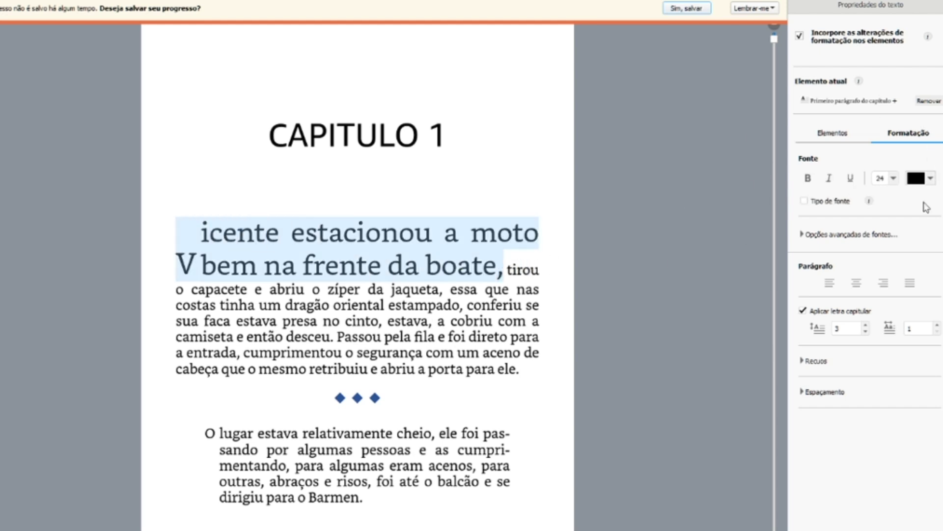
click(908, 215)
click(404, 264)
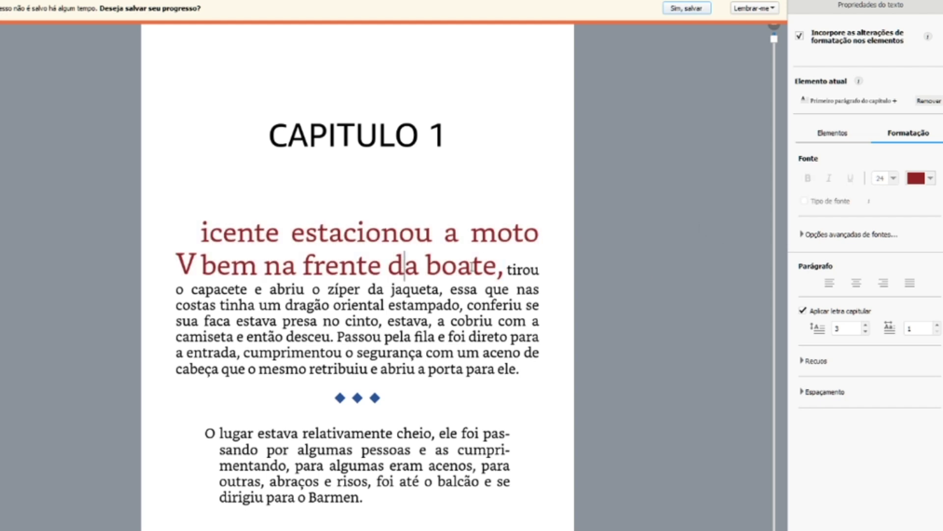
- Enable Tipo de fonte with Bookerly (serif) for the passage from "essa que nas costas" to "conferiu" in Capitulo 1
drag(513, 305, 439, 289)
click(807, 202)
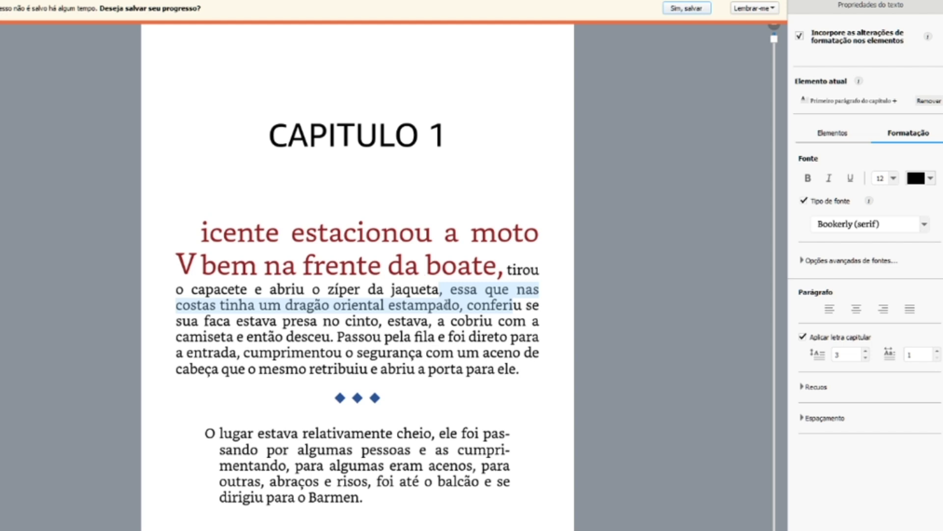
click(275, 323)
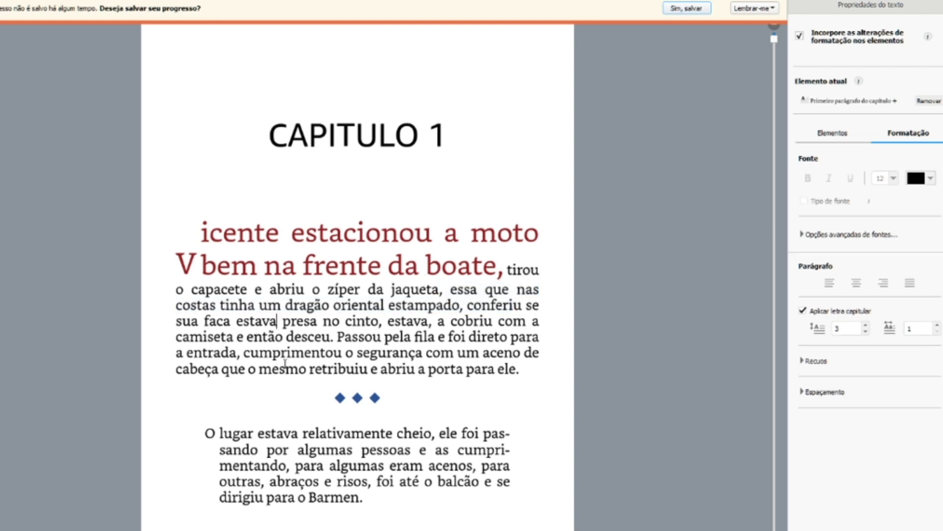
- Enable Tipo de fonte for Capitulo 1's Poema paragraph and set its font to Monospace
drag(210, 419, 413, 496)
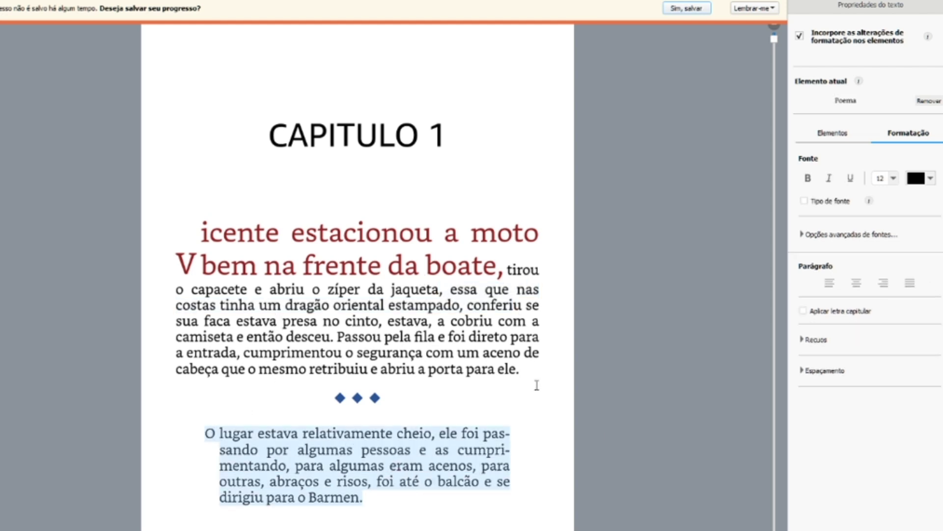
click(804, 201)
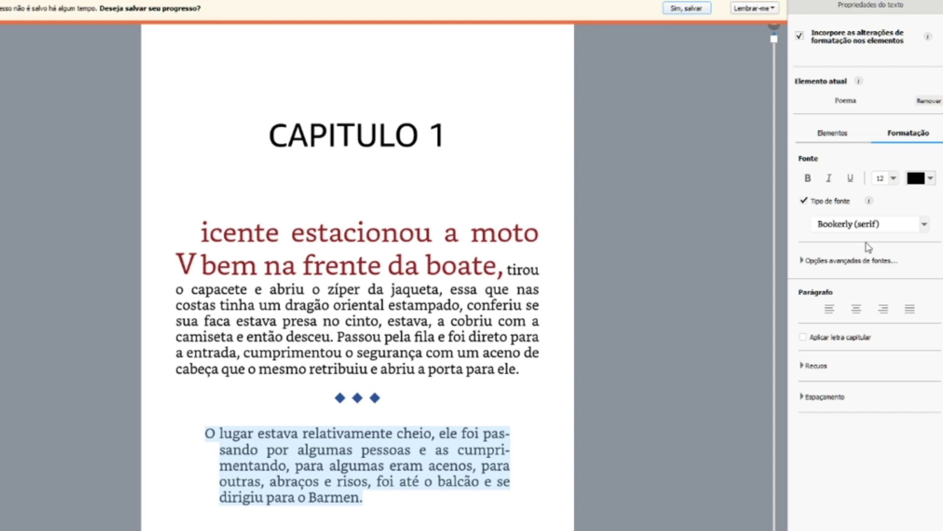
click(872, 225)
click(842, 261)
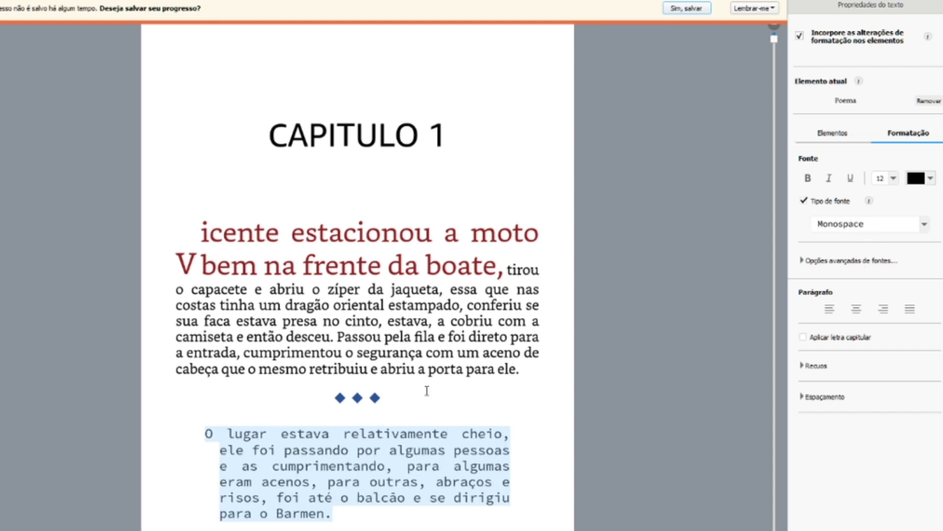
click(408, 453)
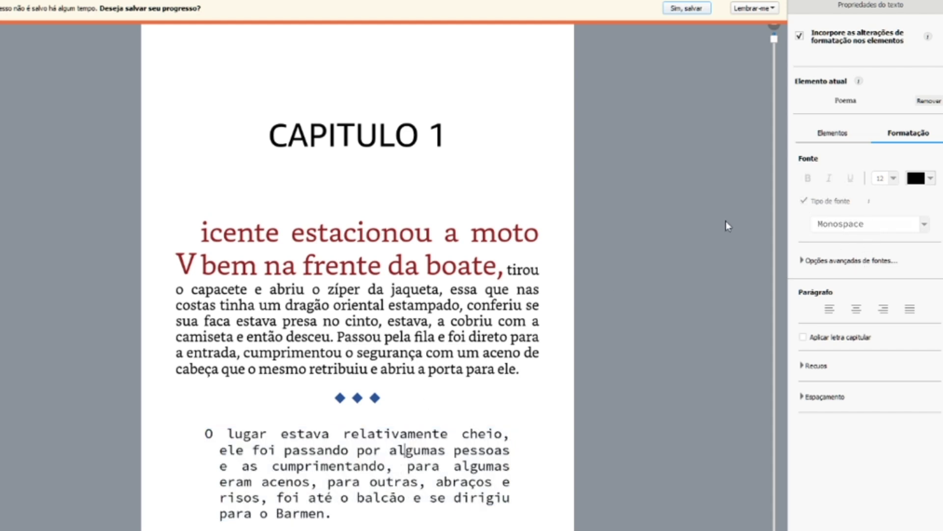
triple_click(232, 452)
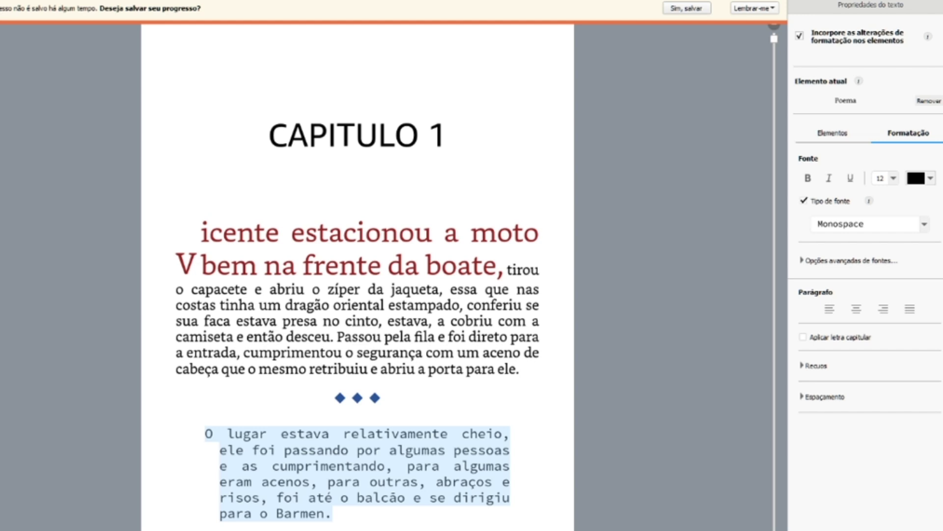
click(438, 463)
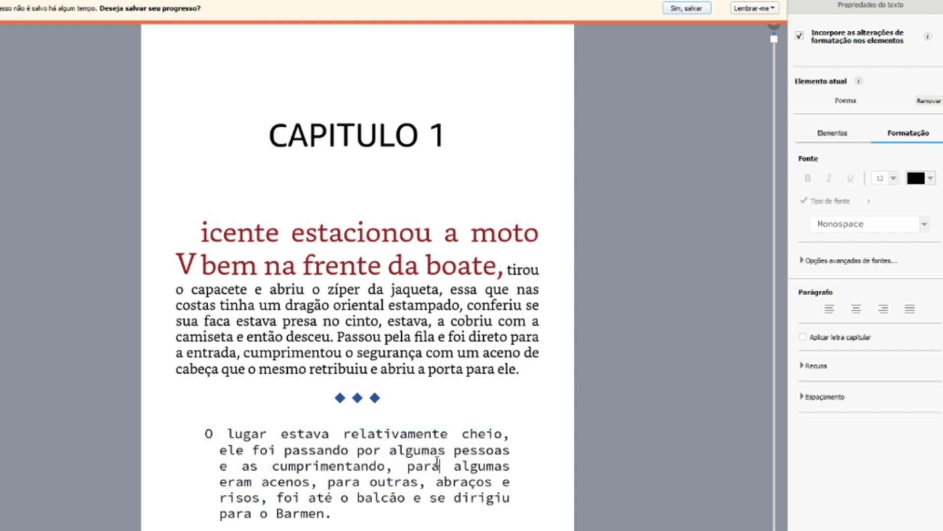
drag(443, 525, 209, 427)
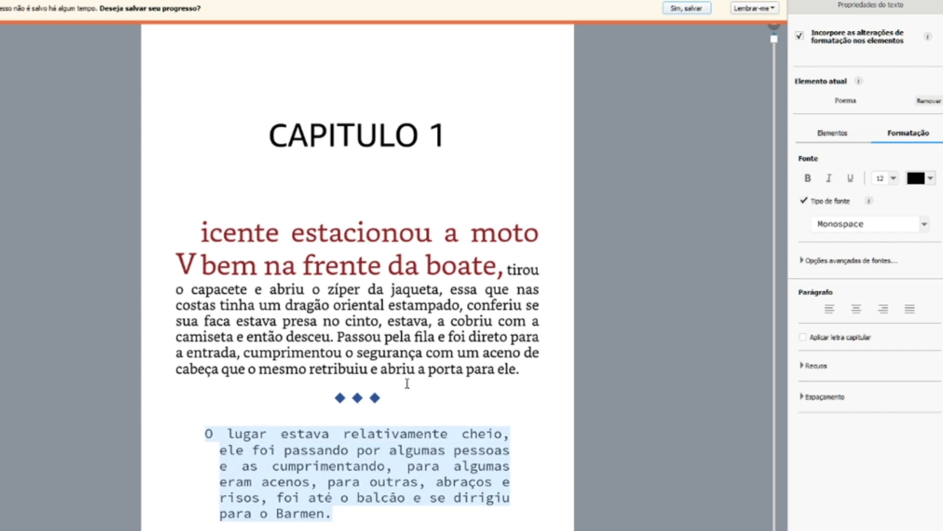
- Set the font of the Citação de abertura dialogue paragraphs at the start of Capitulo 2 to Monospace
scroll(364, 253, up, 1)
scroll(364, 251, down, 2)
drag(236, 305, 444, 373)
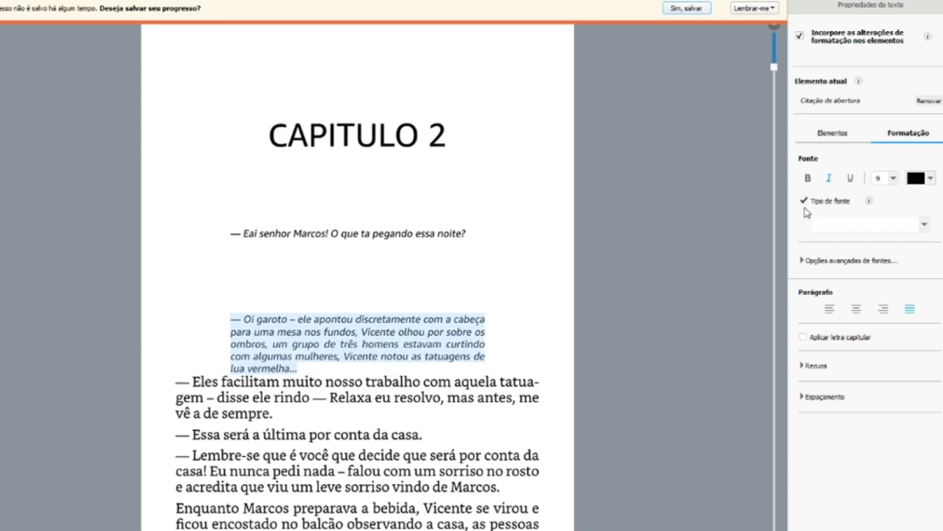
click(852, 224)
click(857, 265)
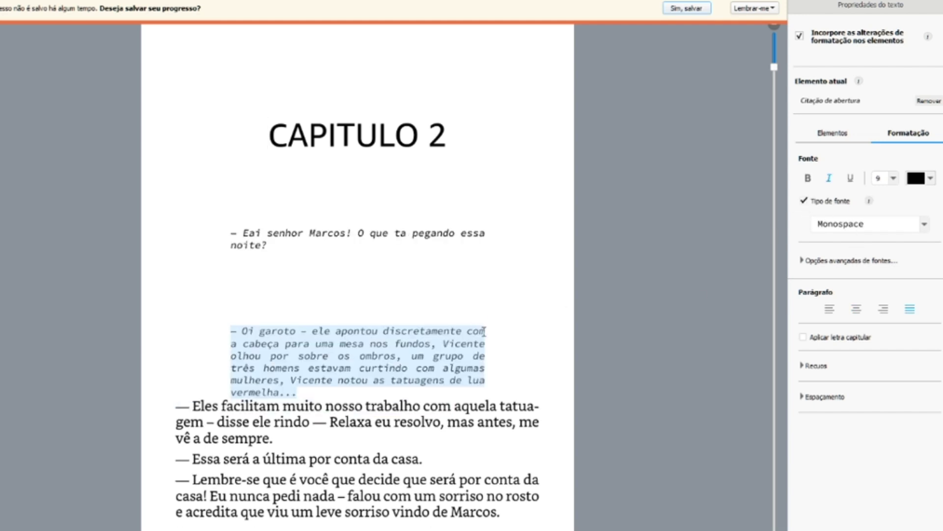
click(484, 331)
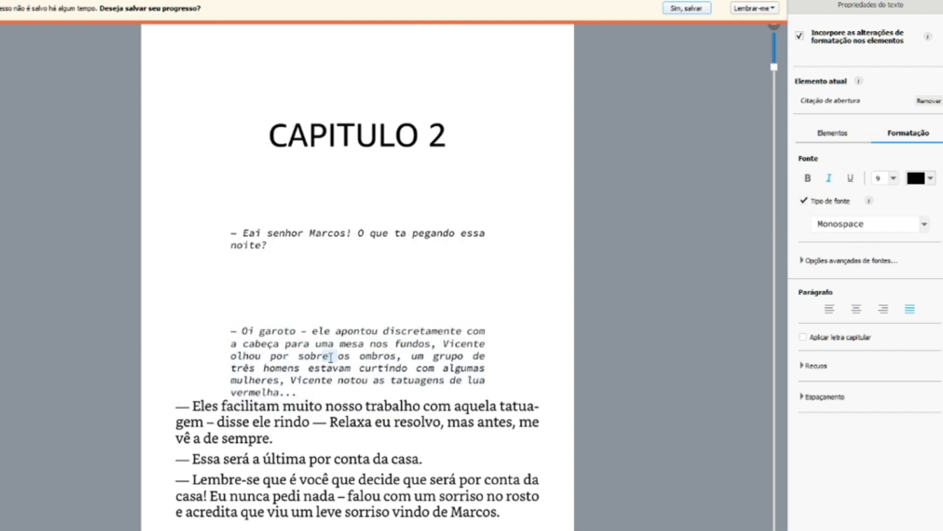
- Apply strikethrough and subscript to the passage from "conferiu se sua faca" to "a cobriu" in Capitulo 1's opening paragraph
scroll(439, 314, up, 3)
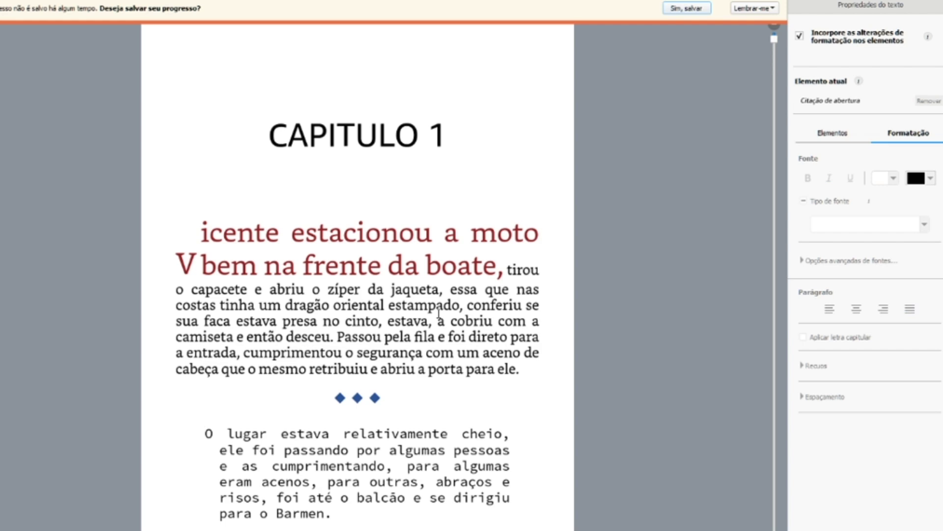
drag(439, 314, 493, 322)
click(804, 260)
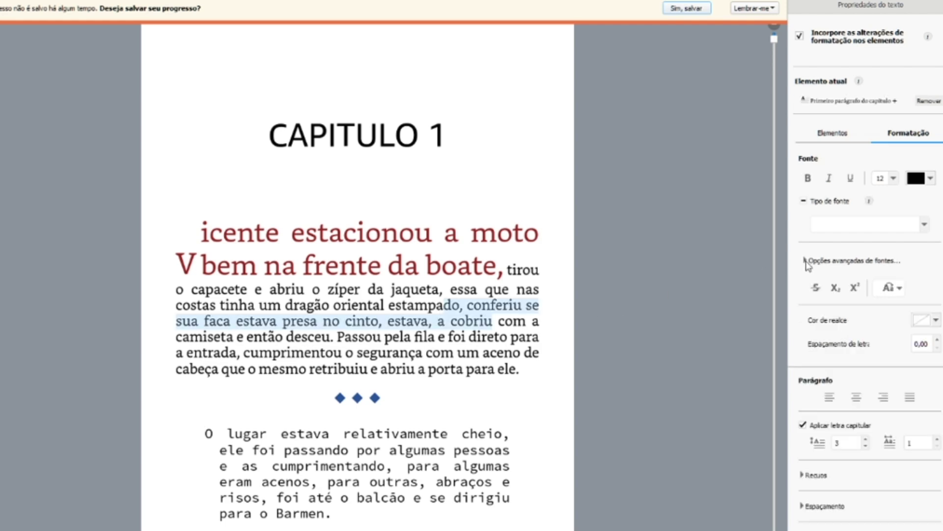
click(816, 288)
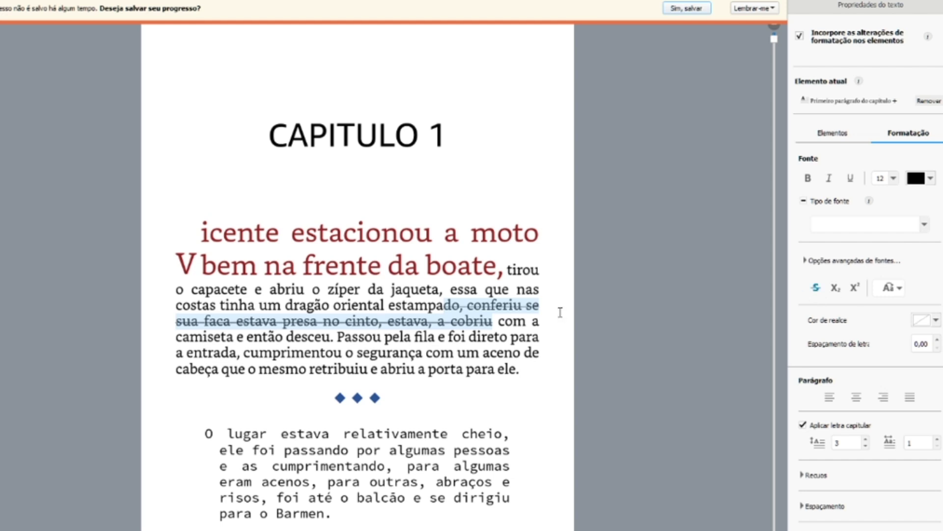
click(838, 290)
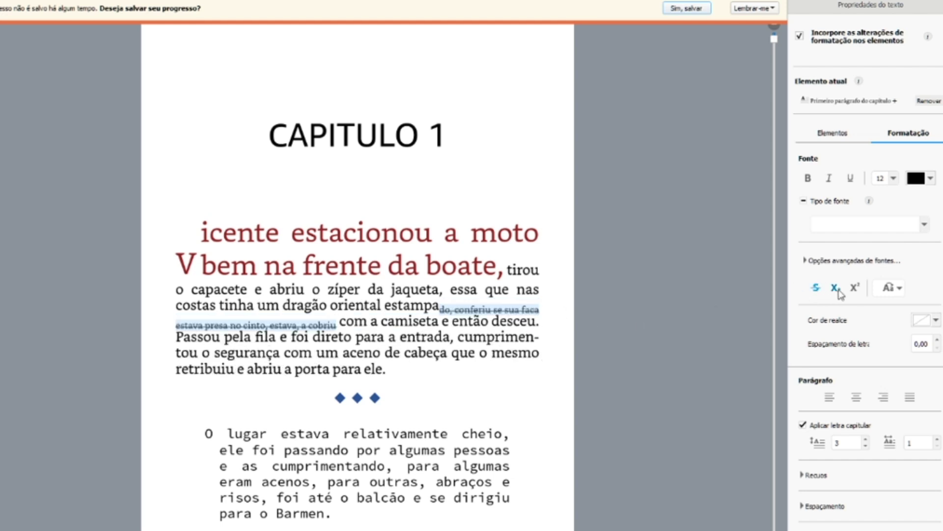
- Remove the strikethrough and subscript from the passage "do, conferiu se sua faca" to "a cobriu" in Capitulo 1's opening paragraph
click(855, 288)
click(856, 288)
click(816, 288)
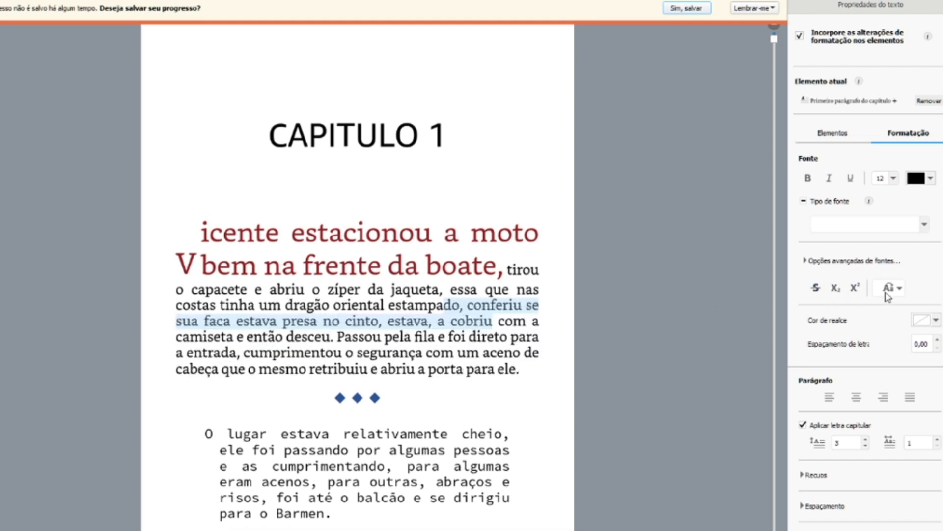
- Try uppercase and capitalised-word case on the passage from "conferiu" to "a cobriu", reverting each one
click(890, 317)
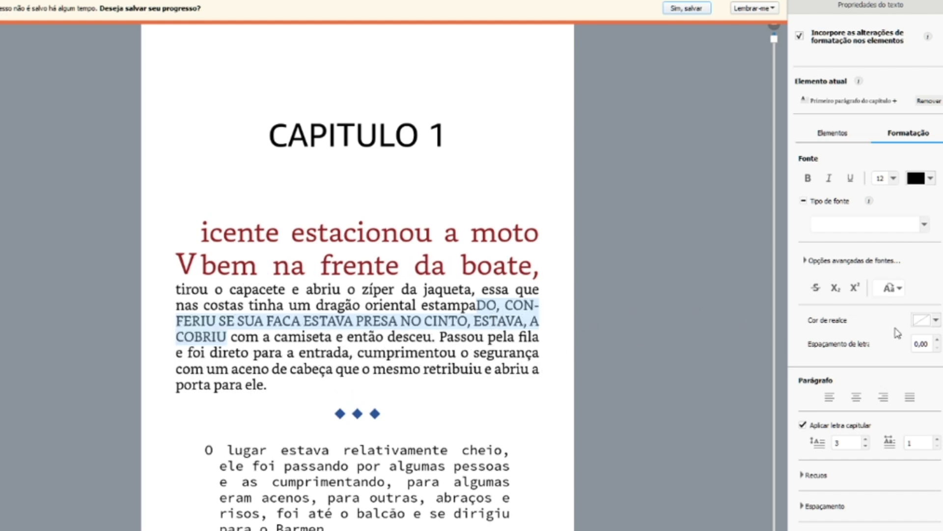
key(ctrl+z)
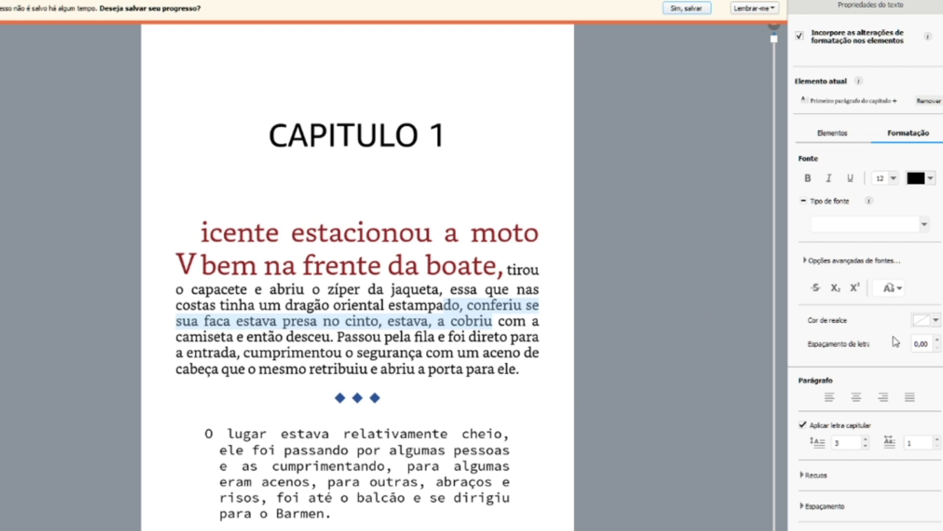
click(897, 350)
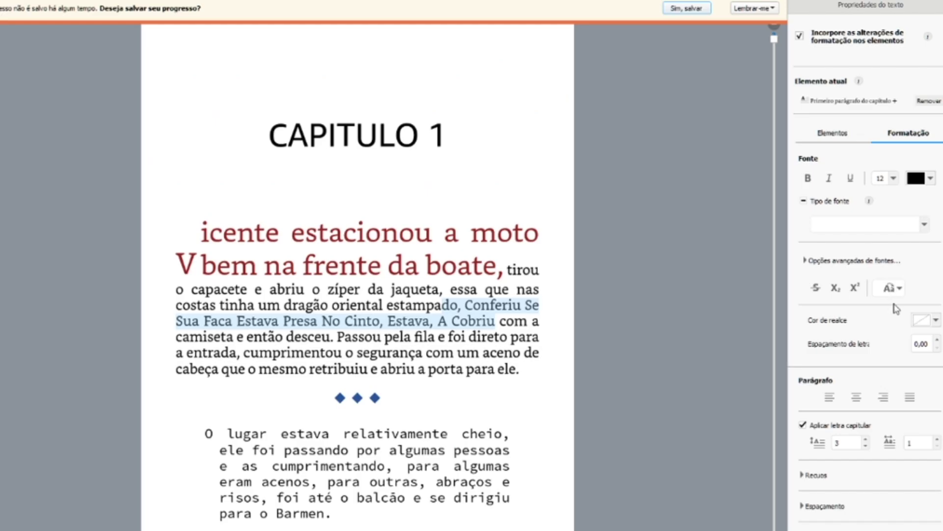
click(839, 308)
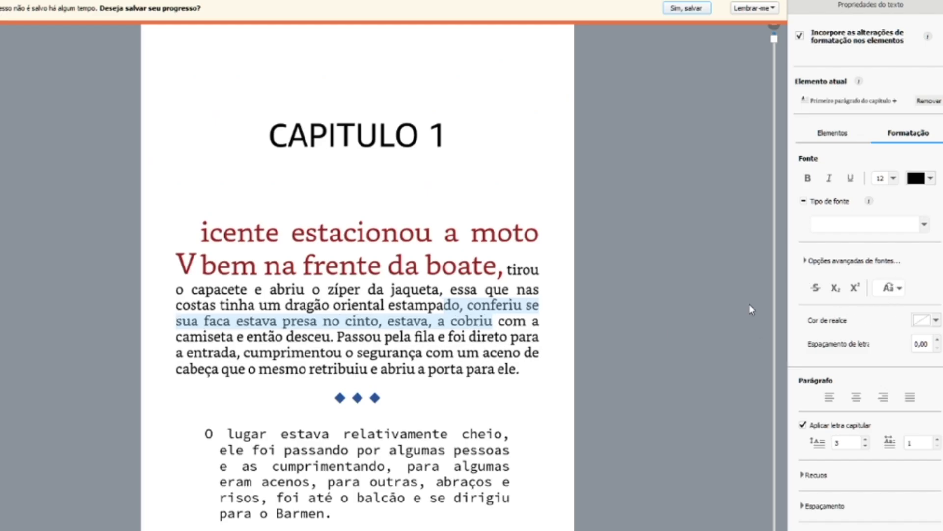
- Try a gold highlight colour on the passage from "conferiu" to "a cobriu" and remove it again
click(869, 360)
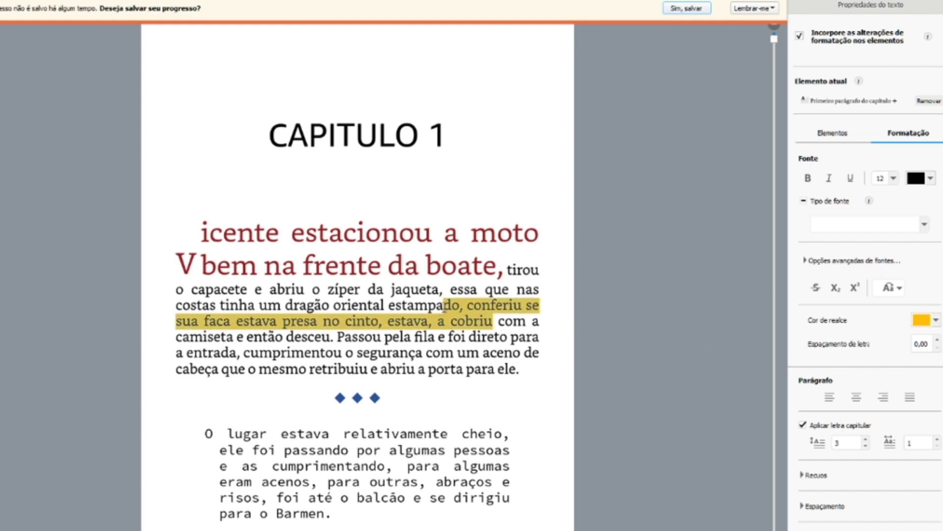
click(472, 341)
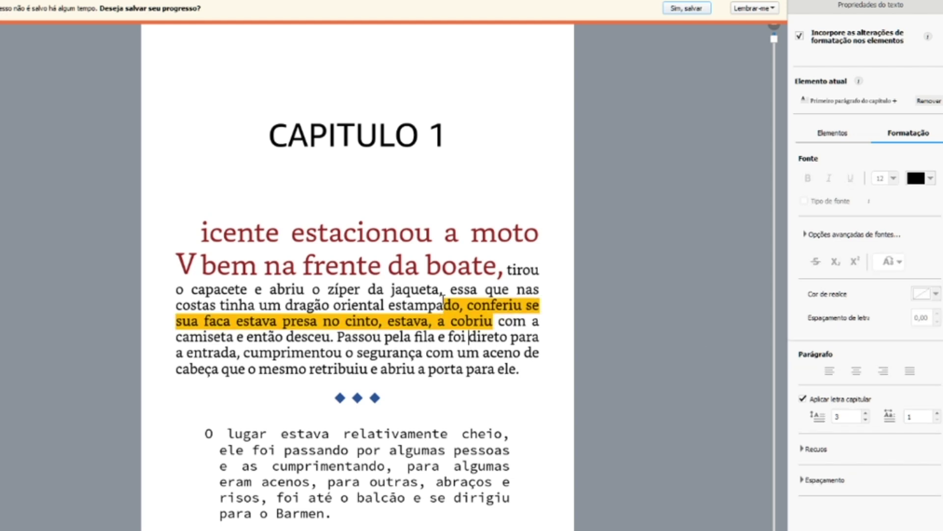
drag(444, 305, 493, 321)
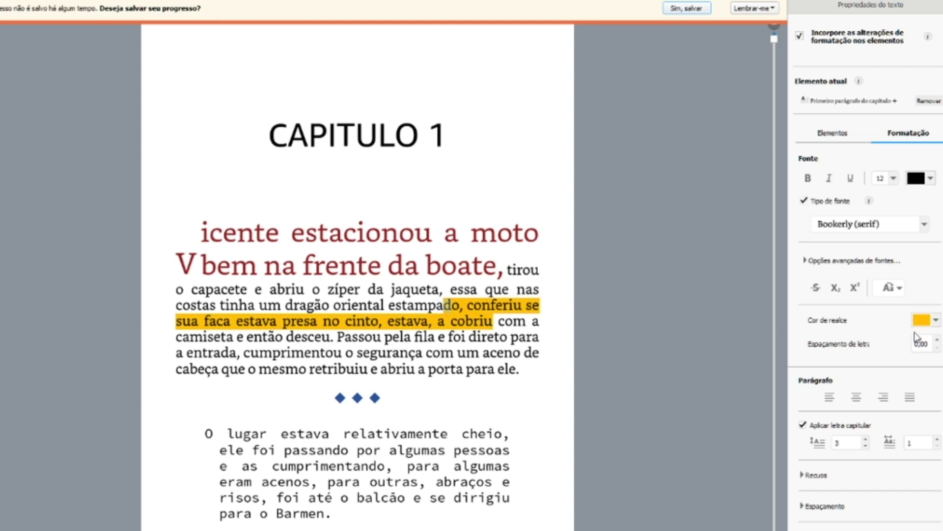
click(934, 321)
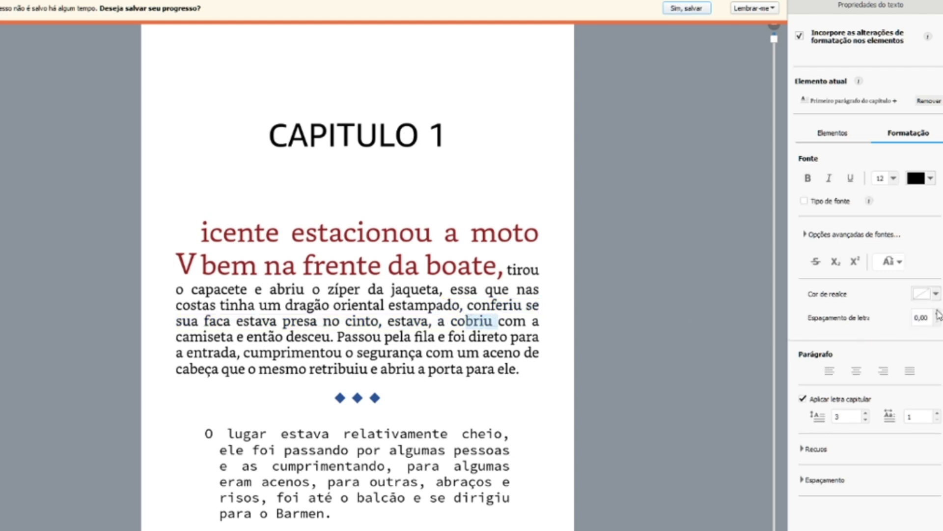
- Try letter spacing of 2,50 and 5,00 on the end of the word "cobriu", then reset it to 0,00
drag(938, 315, 938, 315)
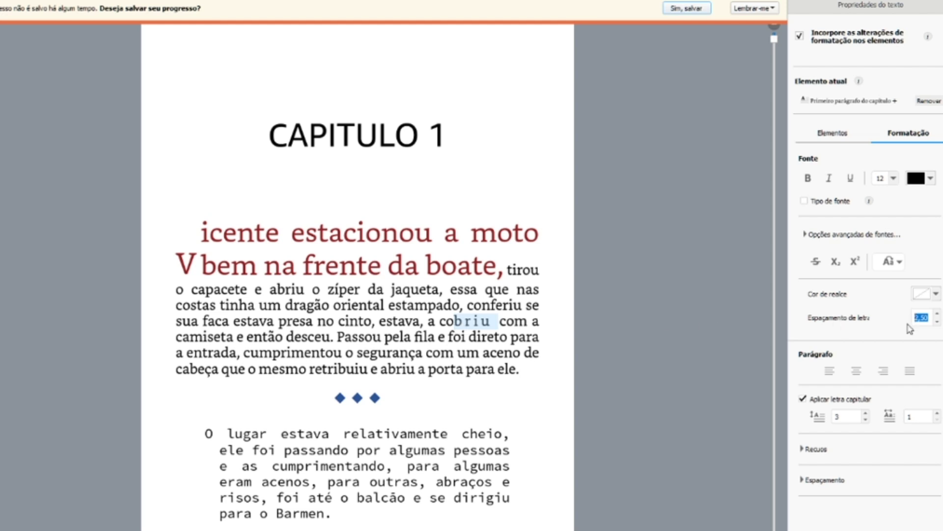
drag(936, 315, 936, 315)
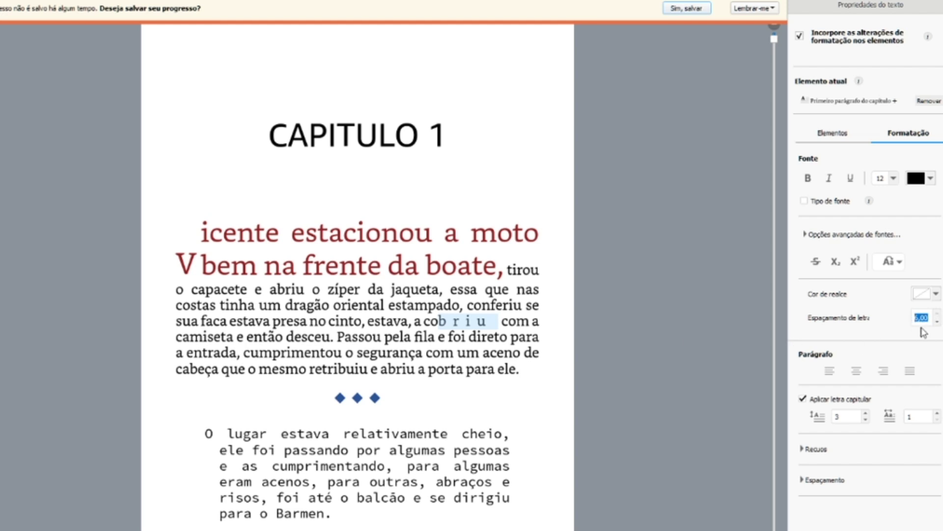
click(937, 324)
click(937, 324)
click(938, 324)
click(938, 324)
click(938, 325)
click(938, 325)
click(938, 323)
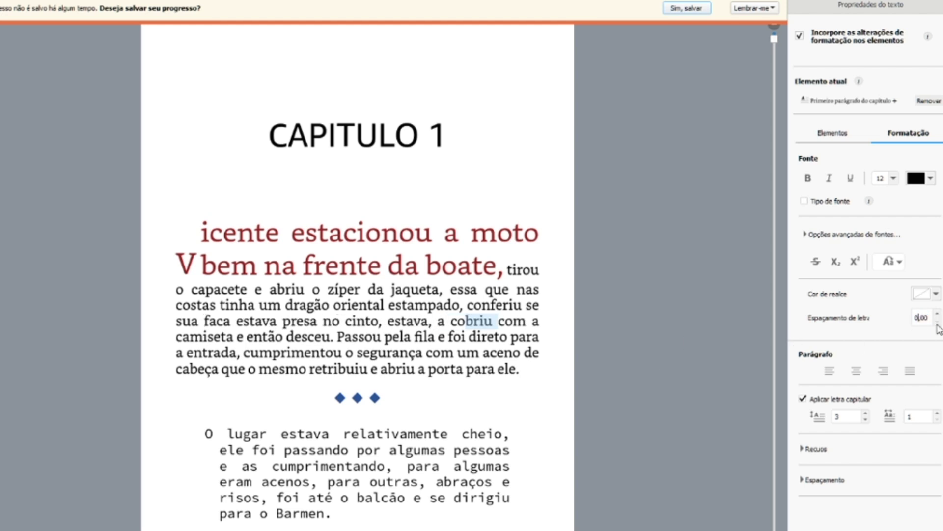
- Try left, centred, right and justified alignment on Capitulo 1's opening paragraph
click(383, 322)
drag(178, 291, 523, 373)
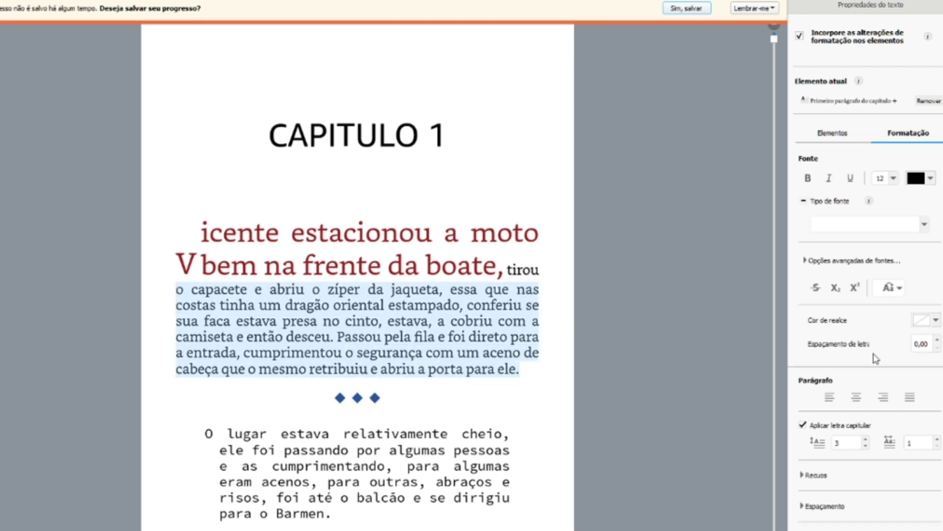
click(830, 398)
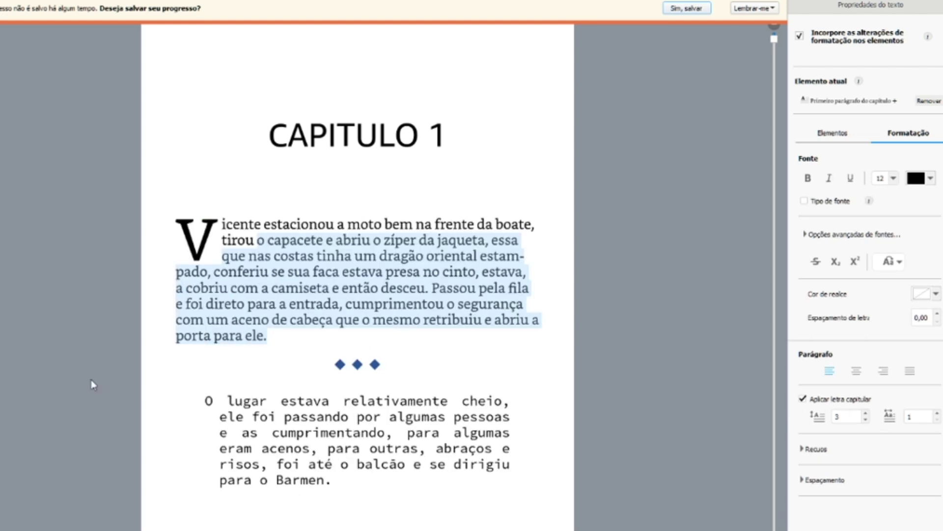
click(857, 373)
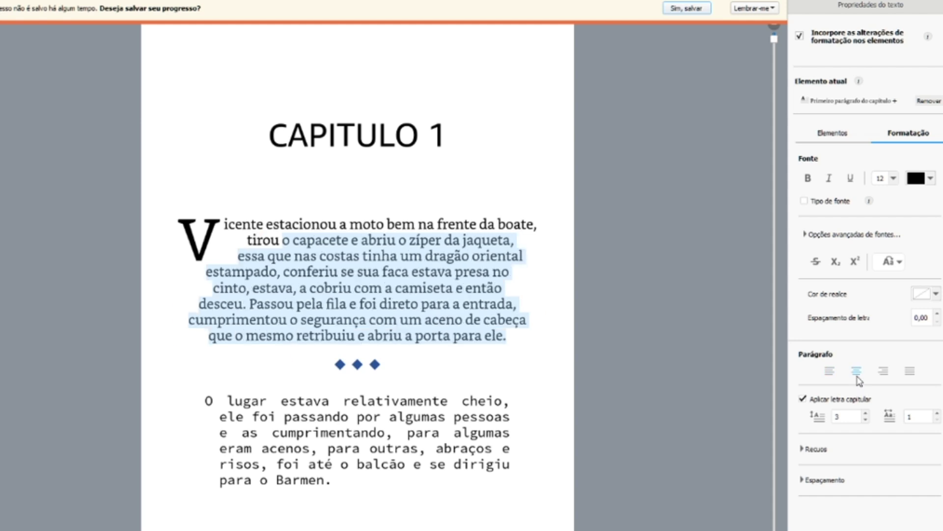
click(883, 372)
click(910, 372)
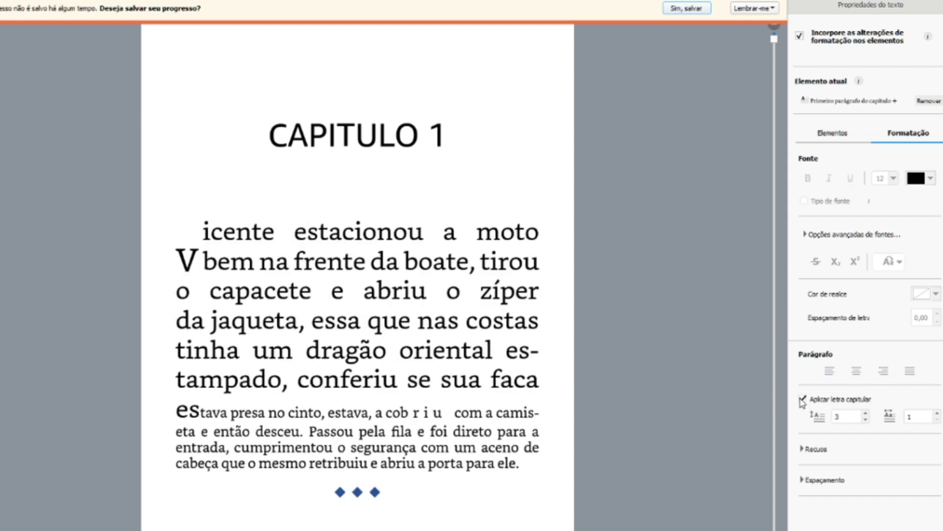
- Apply a drop cap to the body paragraph beginning "Mikhail avança em direção a Vicente"
drag(189, 251, 218, 261)
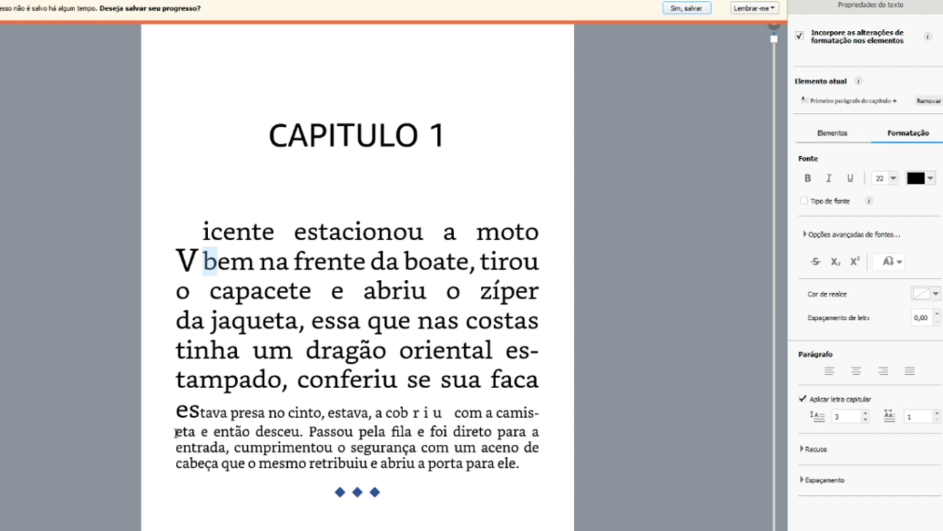
scroll(236, 386, down, 20)
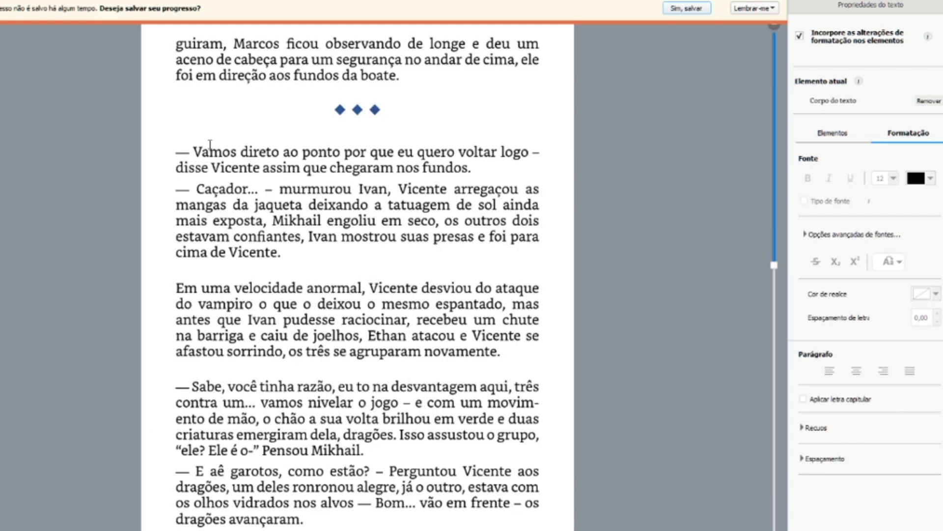
scroll(198, 160, down, 10)
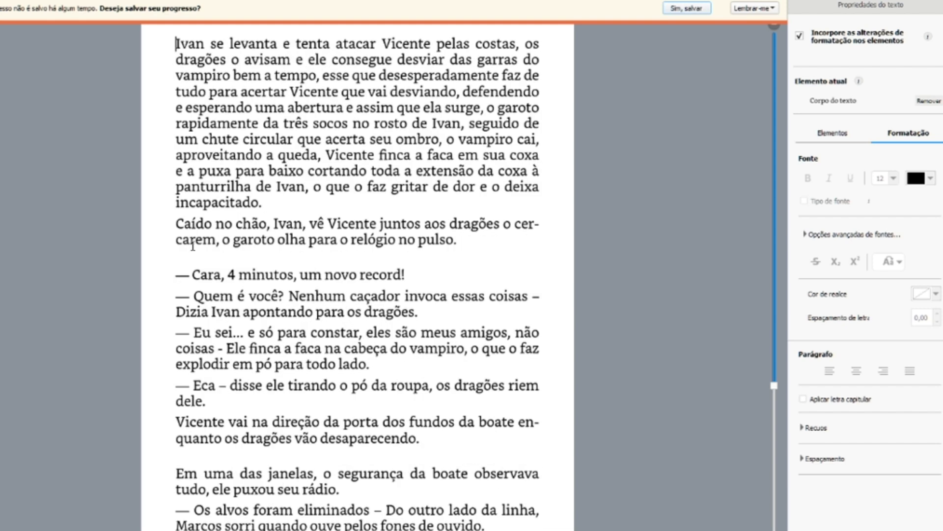
drag(173, 159, 290, 315)
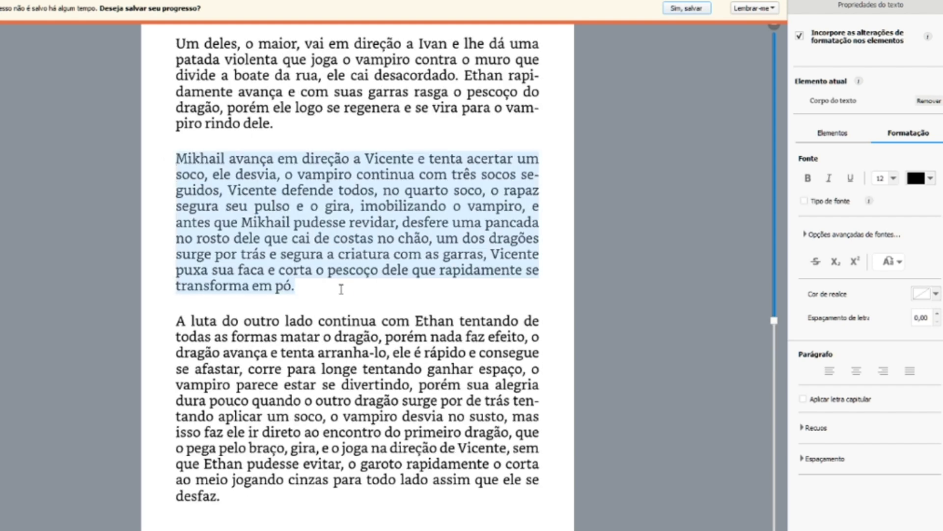
click(807, 399)
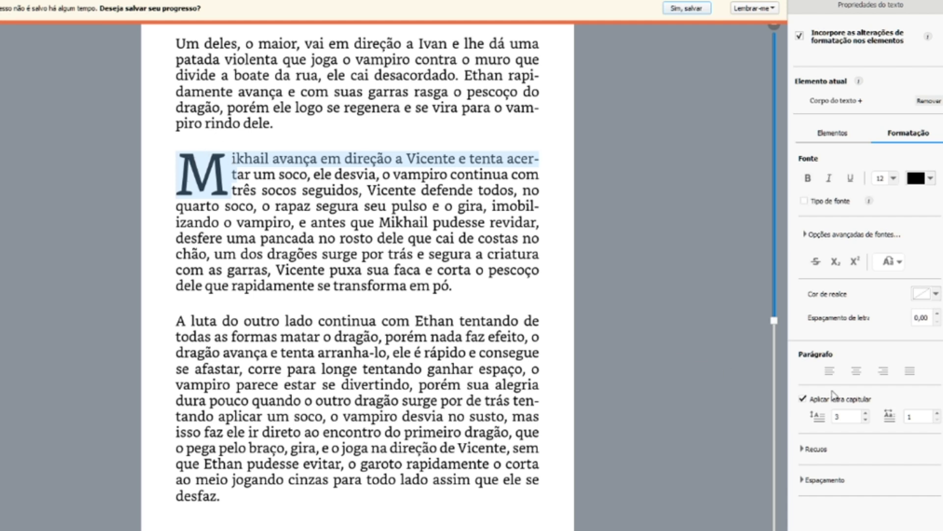
- Try a drop cap height of 2 lines and a width of 3 characters on the Mikhail paragraph, restoring 3 lines and 1 character
click(866, 420)
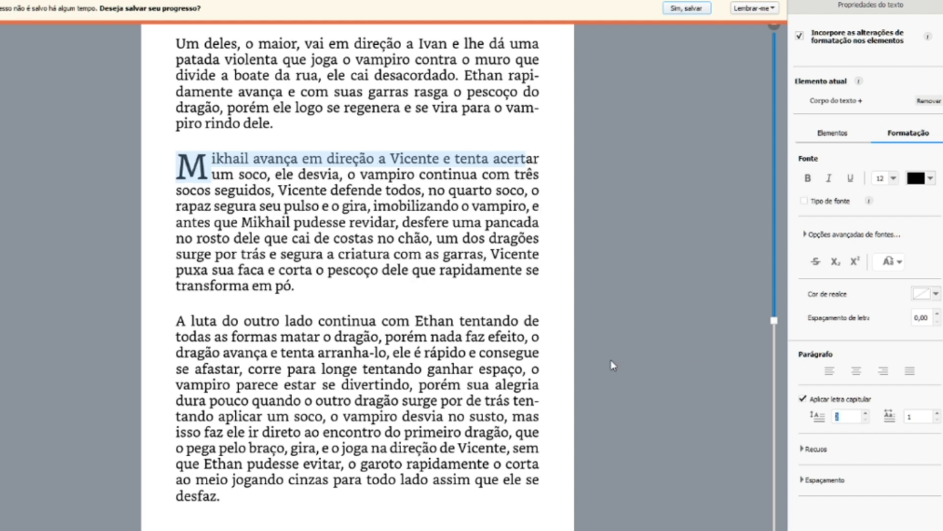
click(213, 162)
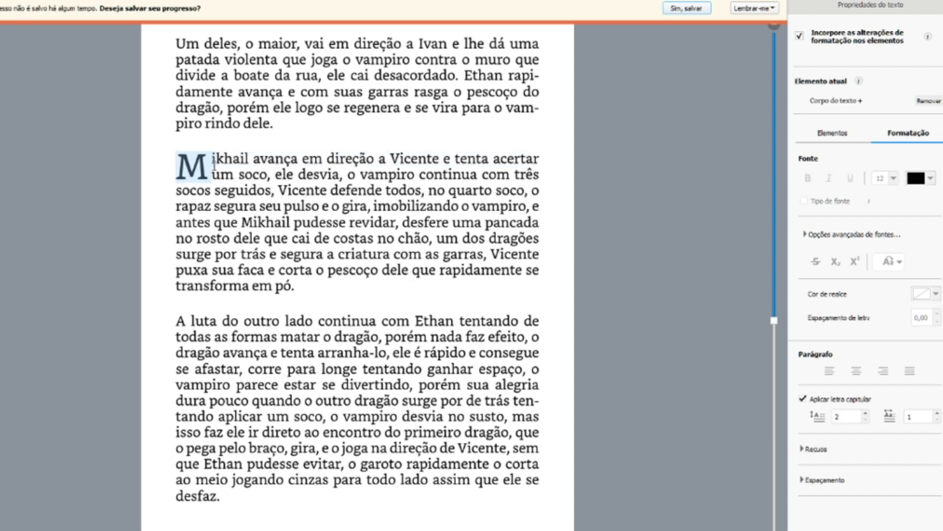
click(866, 413)
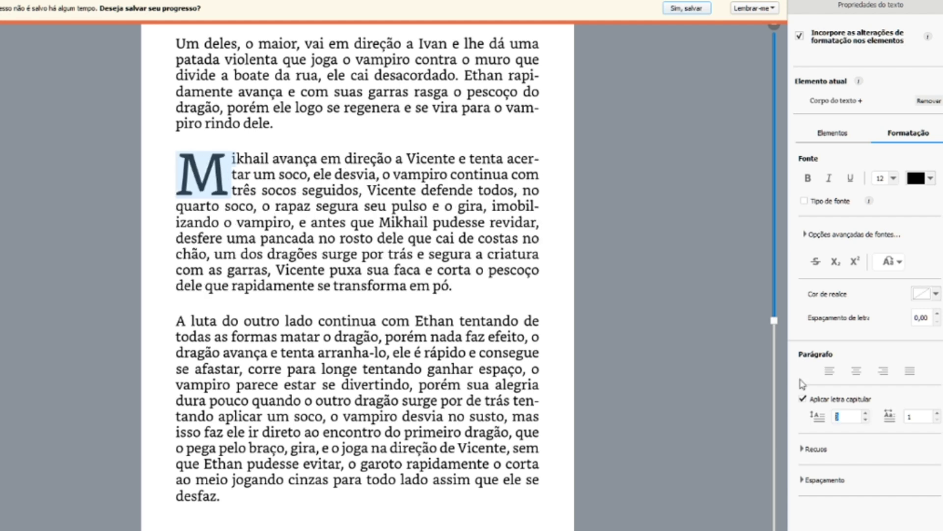
click(937, 414)
click(937, 414)
click(175, 176)
click(287, 175)
drag(178, 166, 263, 153)
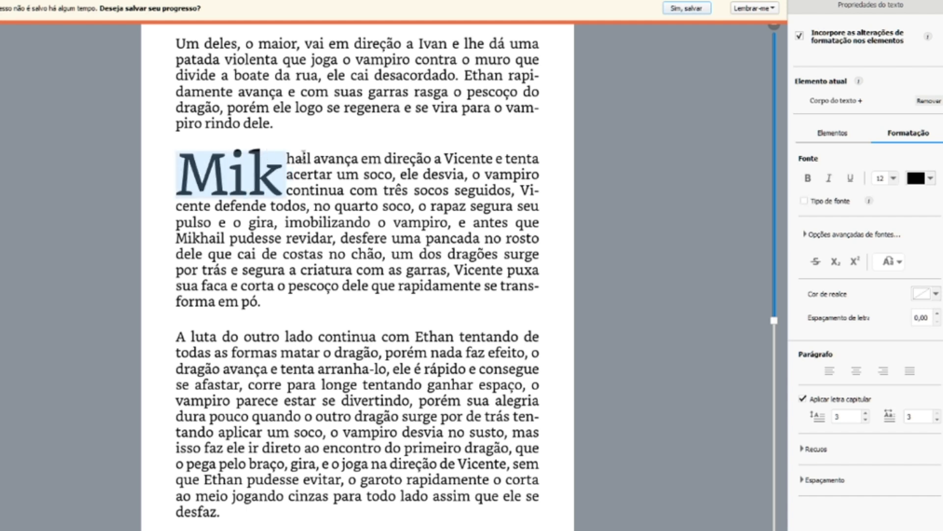
click(939, 421)
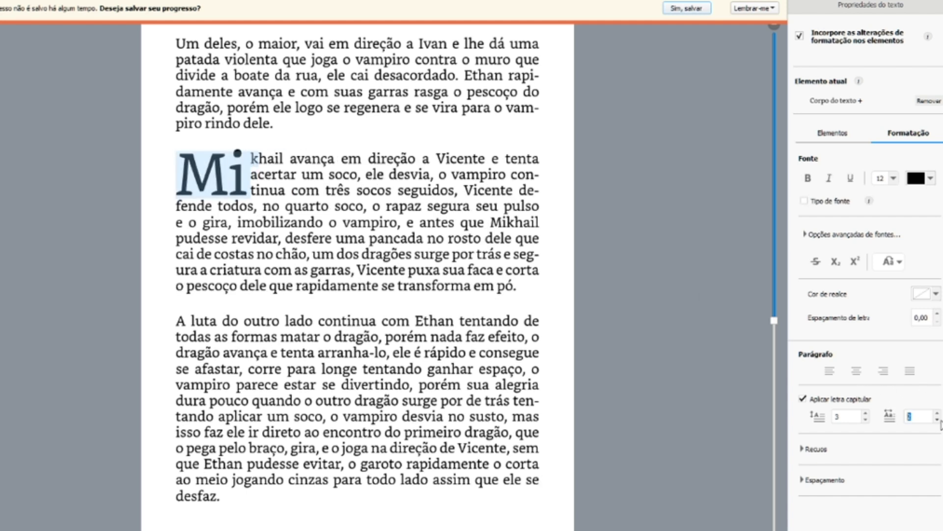
click(939, 420)
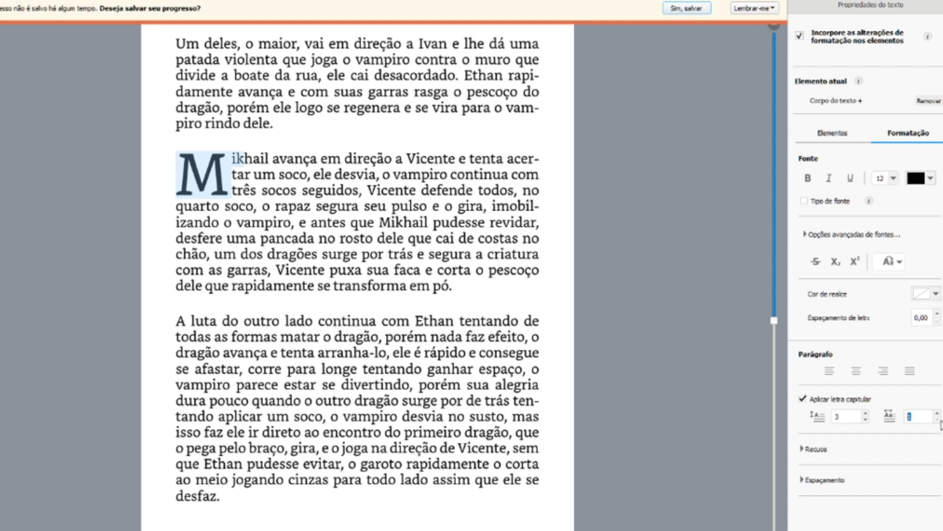
- Set the drop cap height of the Mikhail paragraph to 2 lines
click(866, 420)
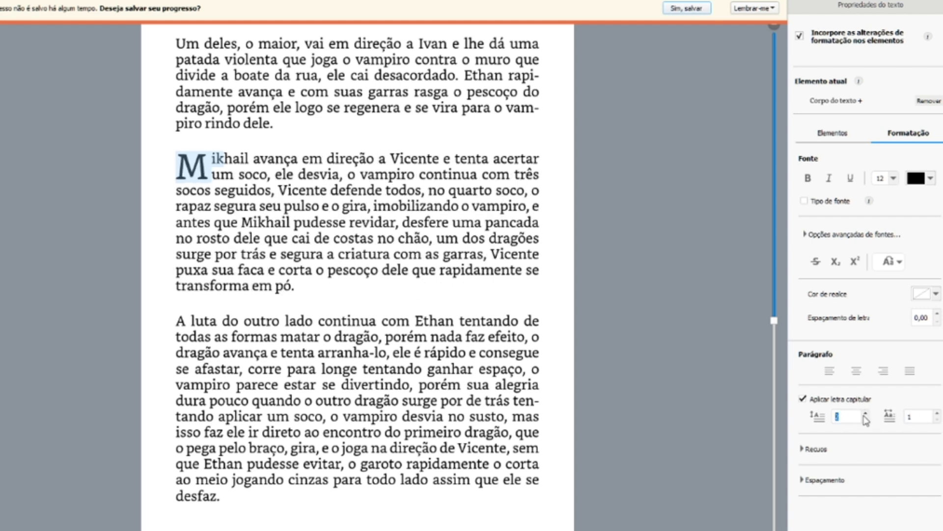
click(866, 414)
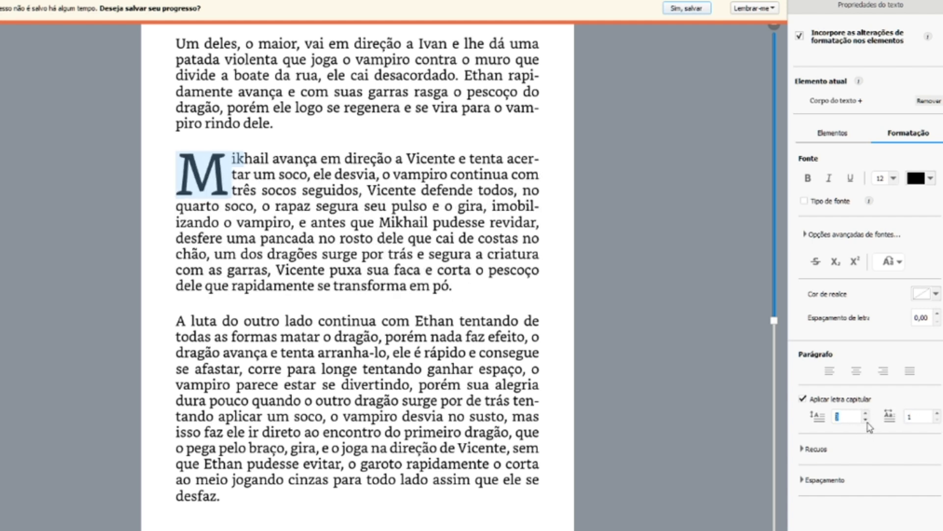
click(867, 421)
- Set the left indent of the whole Mikhail paragraph to 10,00 under Recuos
click(335, 206)
drag(191, 159, 355, 288)
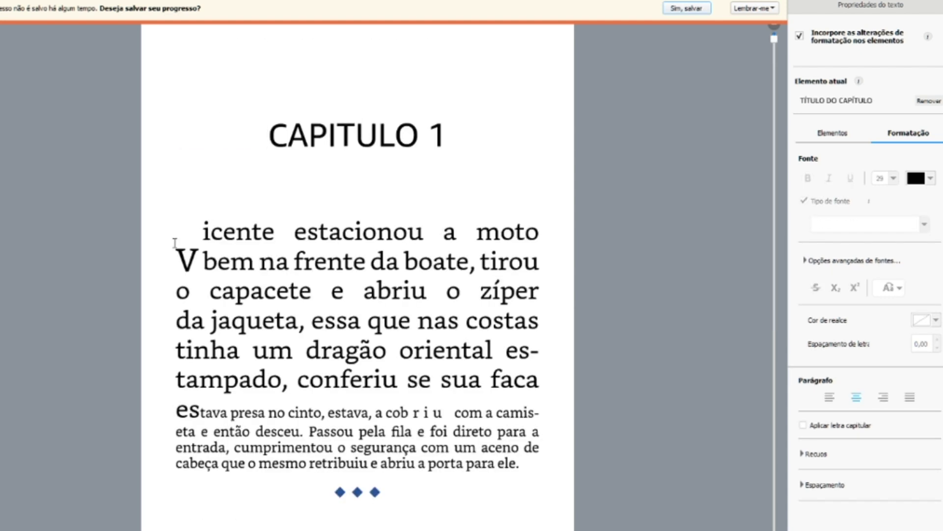
drag(174, 242, 270, 318)
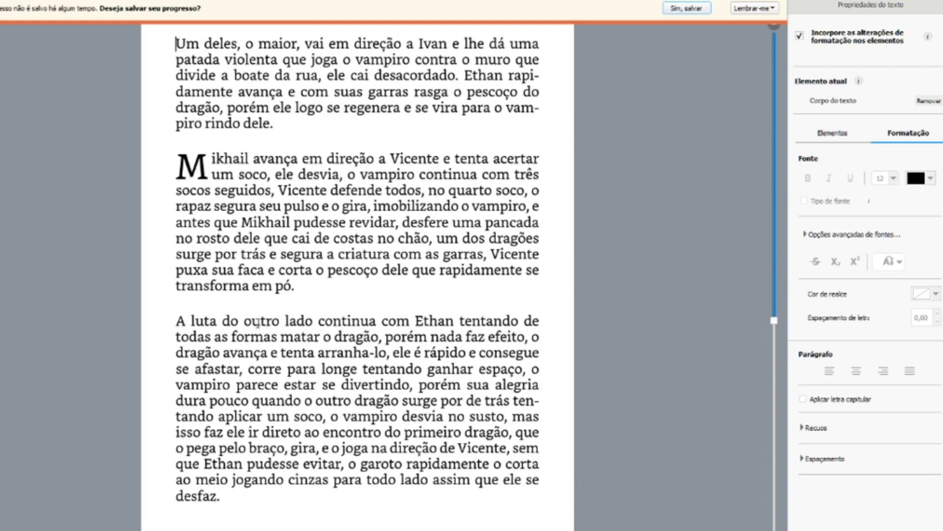
click(176, 170)
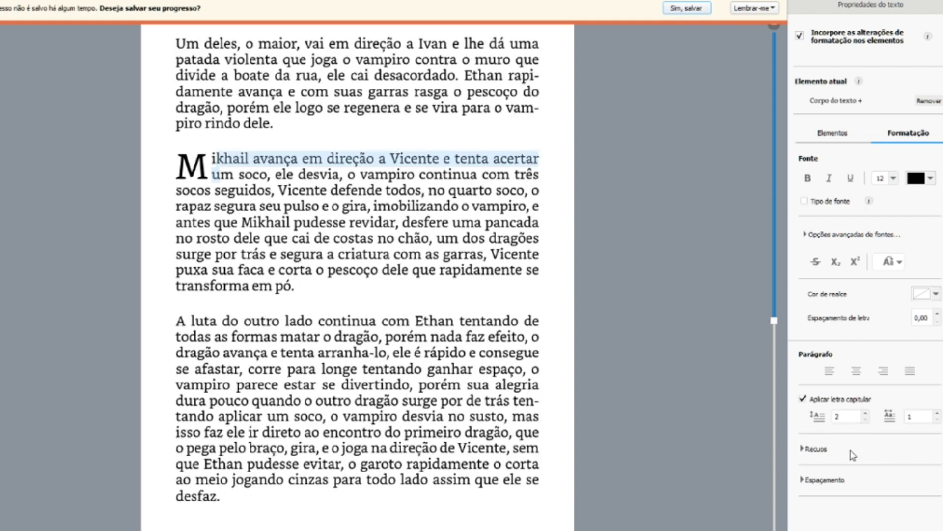
click(809, 450)
click(212, 158)
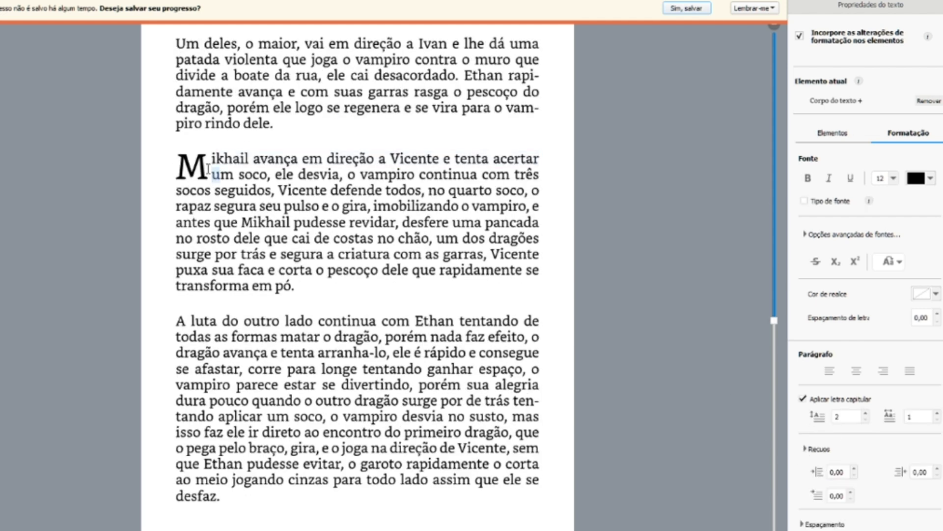
shift+click(347, 286)
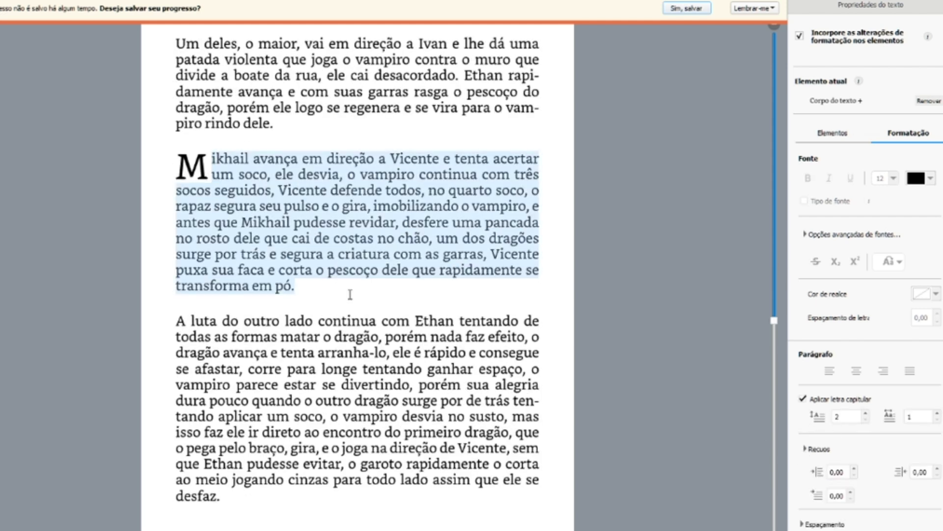
click(855, 469)
click(855, 469)
click(855, 470)
click(855, 469)
click(856, 469)
- Set the right indent of the Mikhail paragraph to 4,00
click(937, 468)
click(937, 468)
click(937, 469)
click(938, 469)
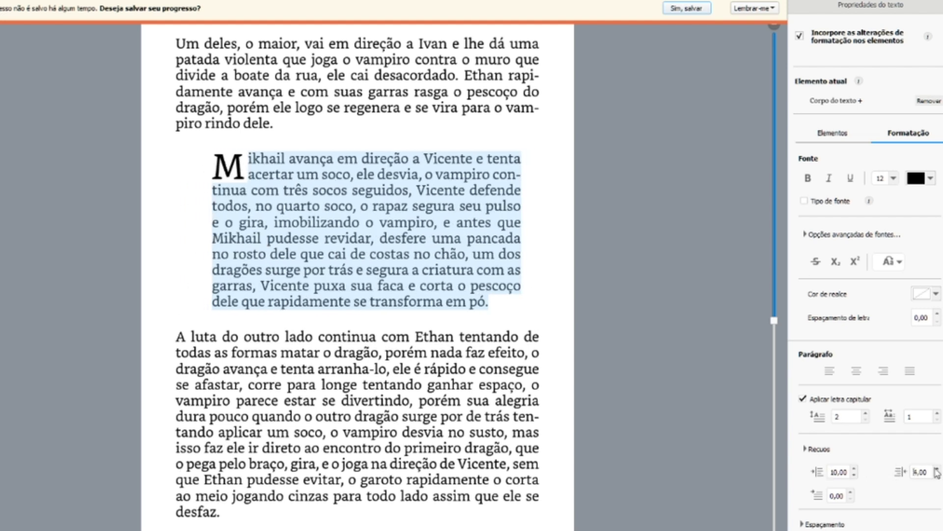
- Set the right indent of the Mikhail paragraph to 7,00
click(937, 469)
click(937, 469)
click(937, 468)
- Set the first-line indent of the Mikhail paragraph to 8,00
click(850, 493)
click(851, 493)
click(850, 493)
click(851, 493)
click(851, 493)
click(852, 493)
click(852, 494)
click(852, 494)
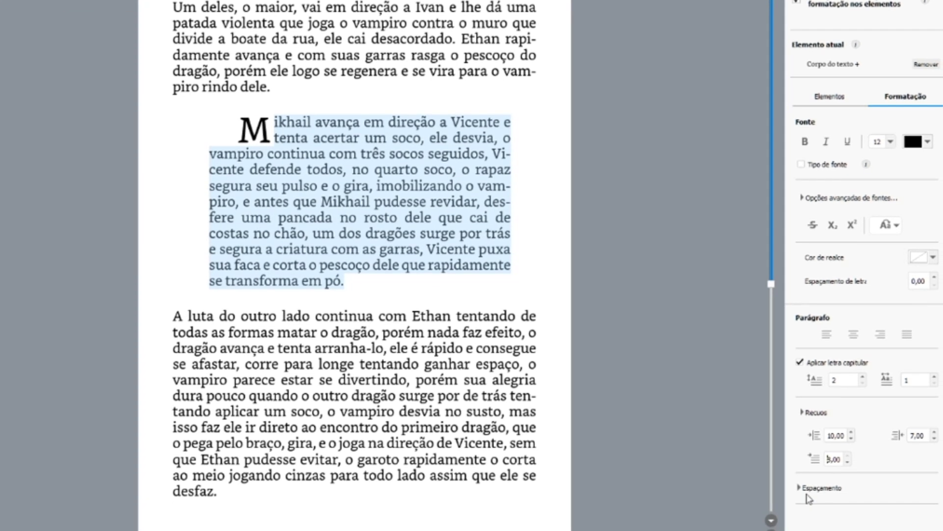
- Set the spacing before the Mikhail paragraph to 2,25 under Espaçamento
click(804, 473)
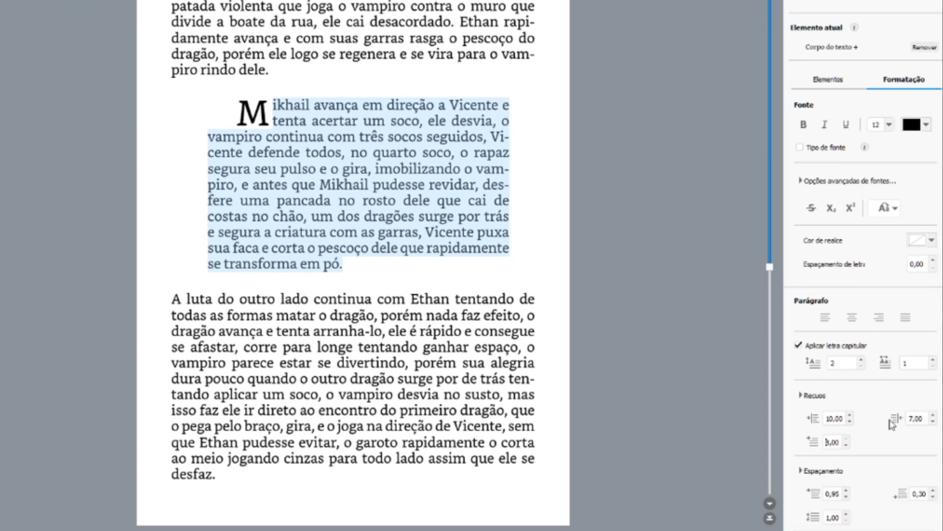
click(845, 490)
click(845, 490)
click(845, 490)
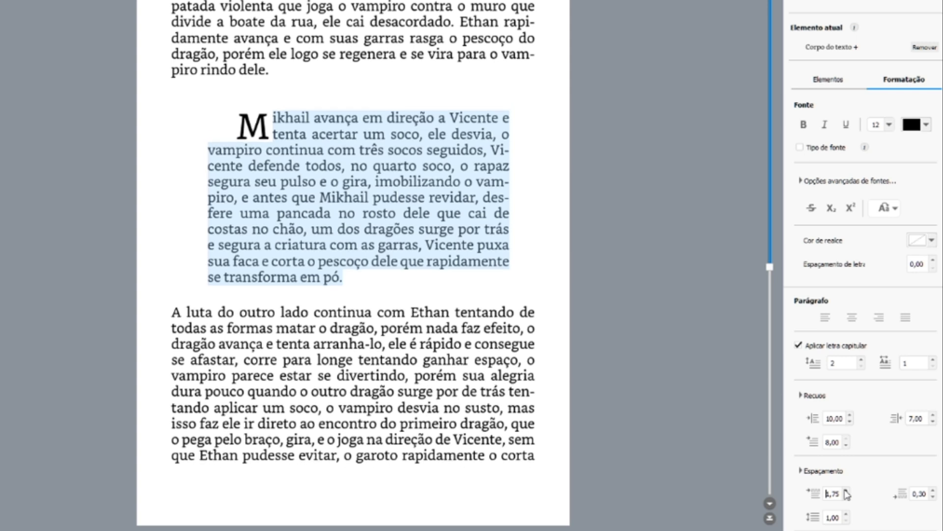
click(845, 489)
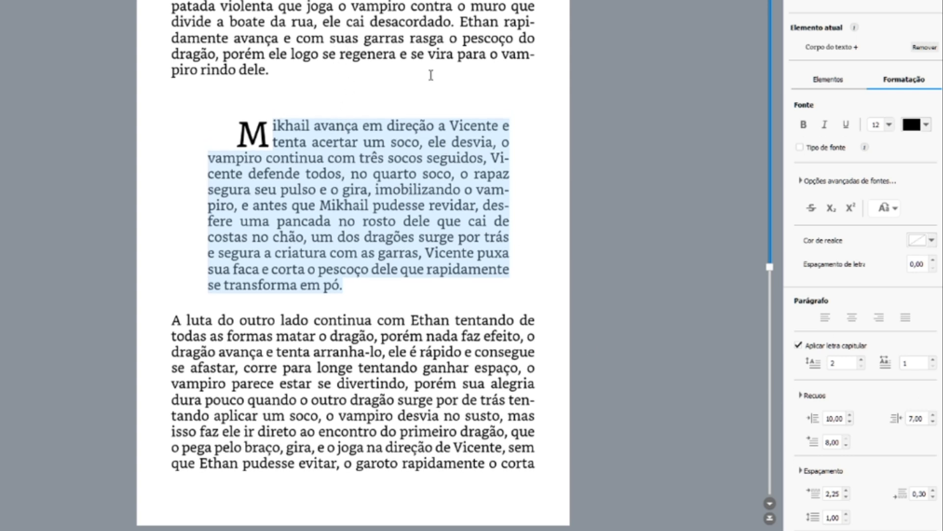
- Set the Mikhail paragraph's line spacing to 1,25 and the spacing after it to 1,50
click(846, 514)
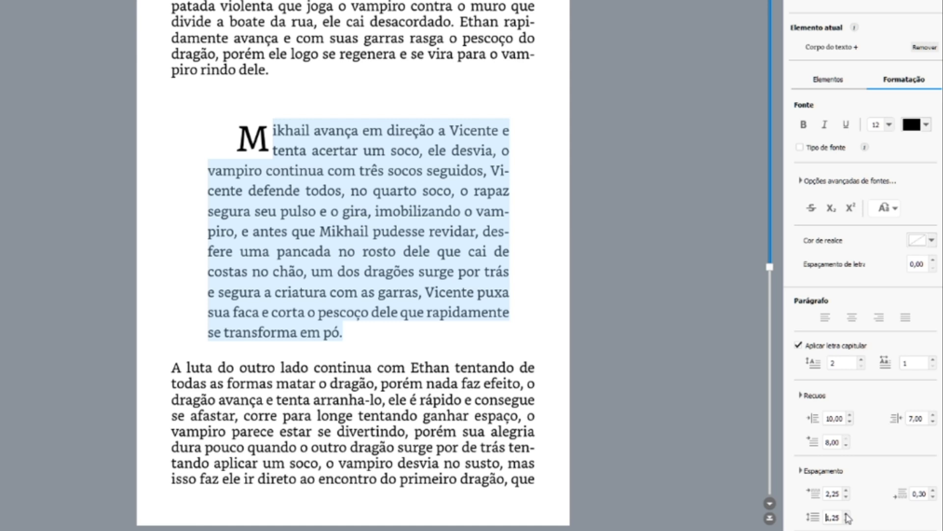
click(846, 514)
click(846, 514)
click(846, 514)
click(846, 514)
click(847, 521)
click(847, 521)
click(847, 521)
click(846, 521)
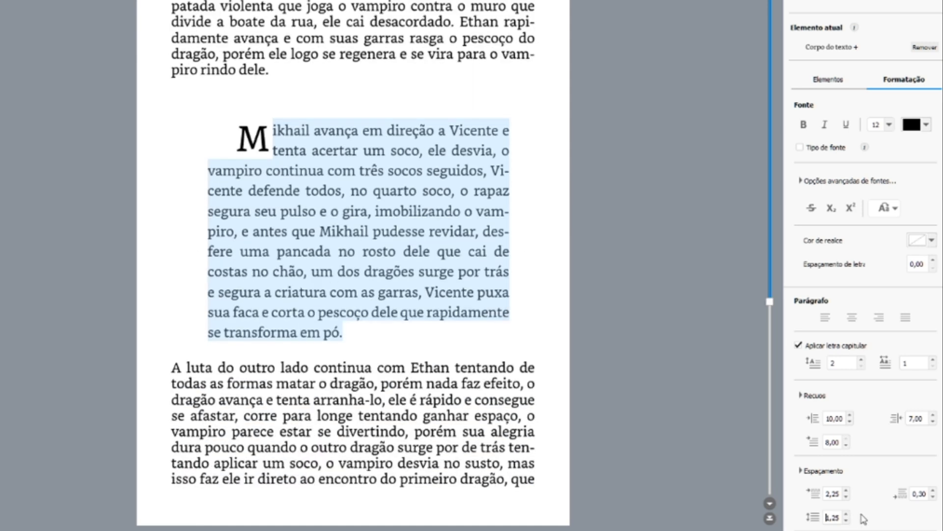
click(933, 491)
click(933, 491)
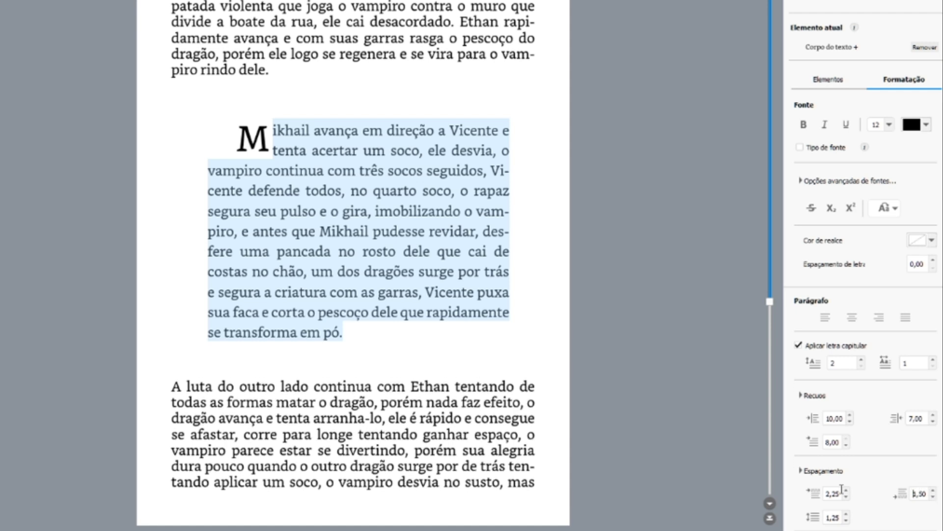
- Try a larger line spacing on the Mikhail paragraph, restoring 1,25
click(846, 514)
click(846, 514)
click(846, 514)
click(846, 521)
click(846, 521)
click(846, 521)
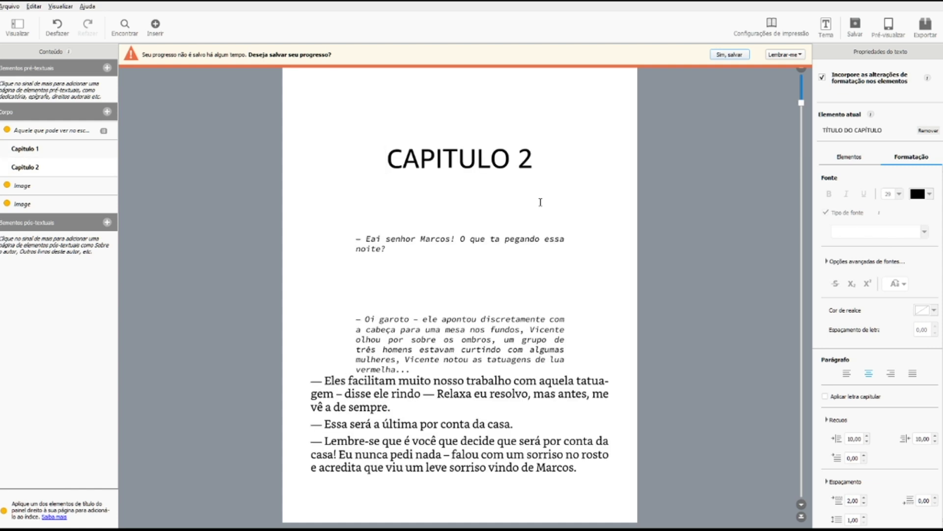
- Preview the book as it looks on a Kindle e-reader and page forward from Capitulo 1
click(449, 360)
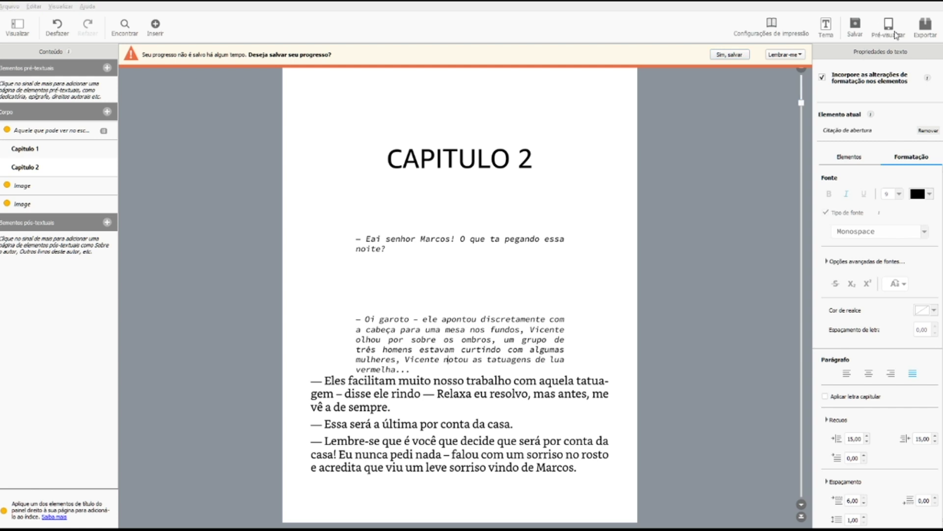
click(889, 29)
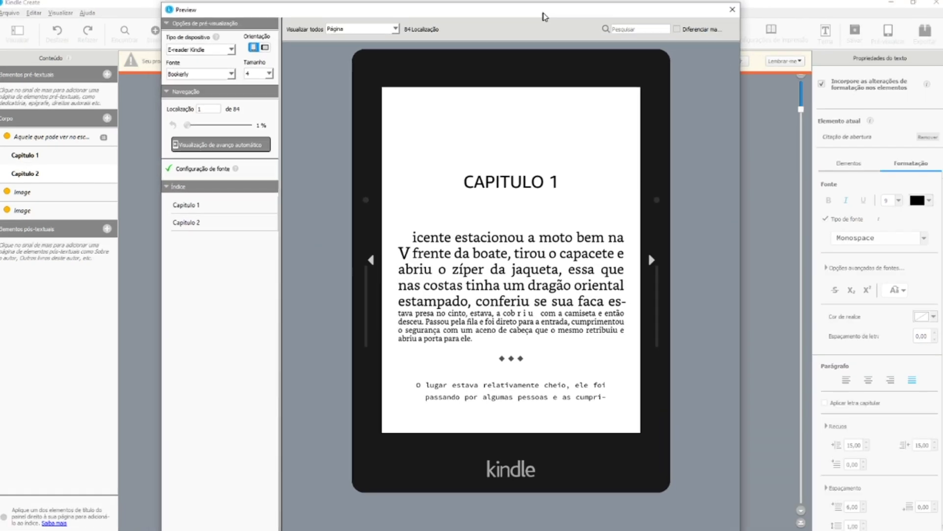
drag(615, 14, 572, 5)
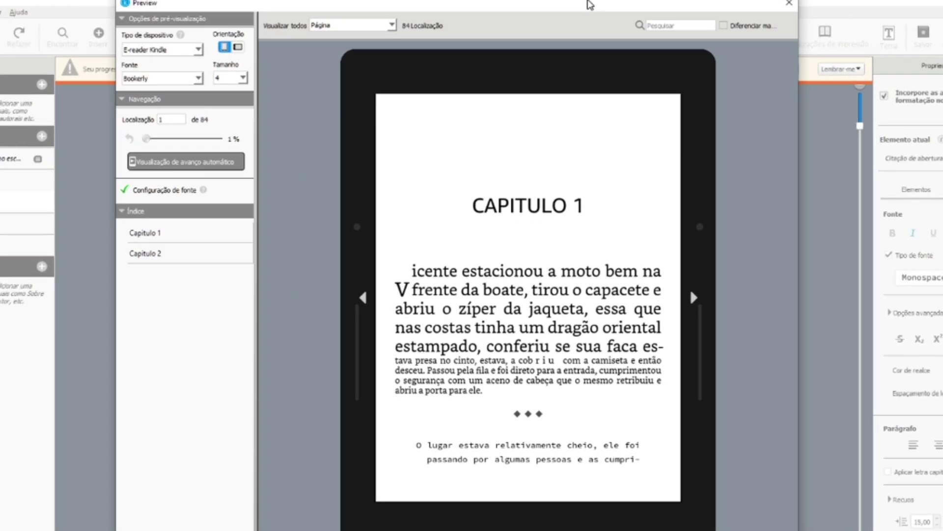
click(693, 296)
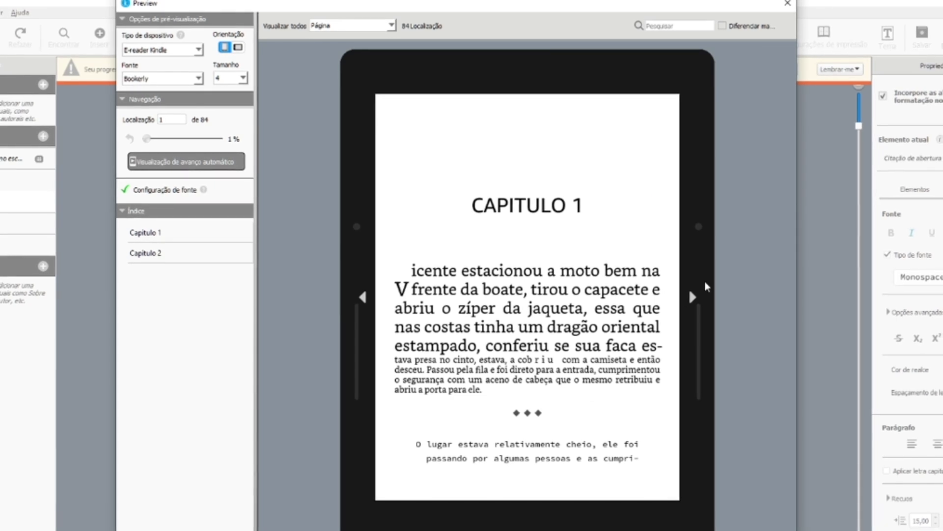
click(690, 297)
click(690, 297)
click(690, 296)
click(688, 299)
click(688, 298)
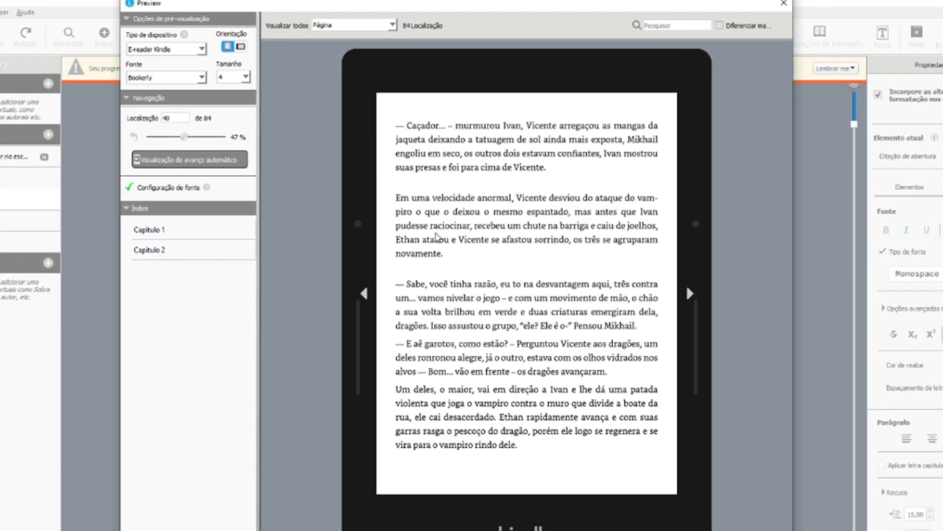
- Examine the scene separator on the previous page and the Mikhail paragraph's drop cap and indents in the preview
click(364, 294)
drag(543, 394, 506, 394)
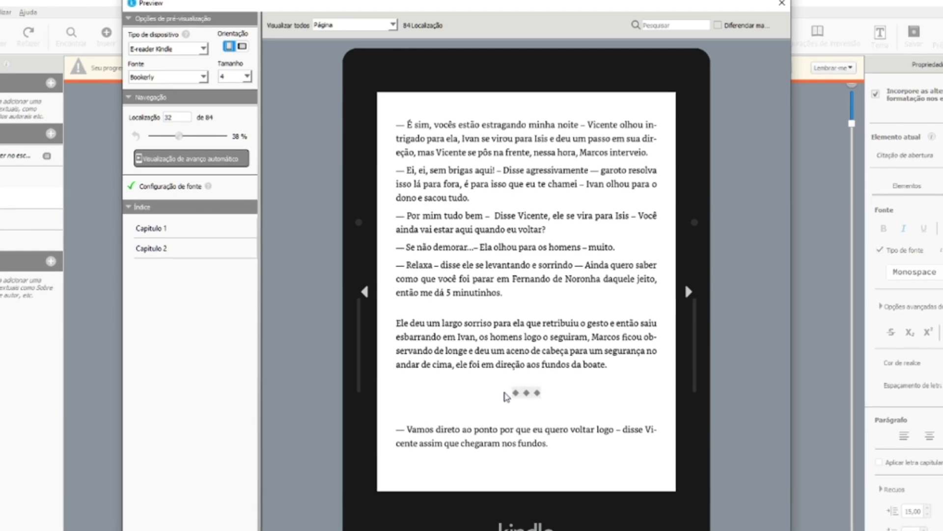
click(690, 294)
click(690, 293)
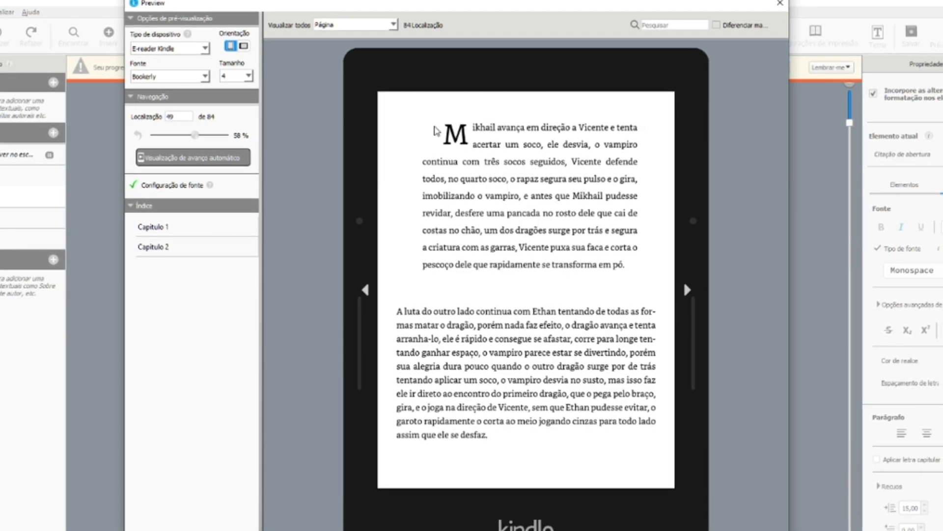
- Page the preview back to the opening page of Capitulo 2
click(367, 288)
click(366, 288)
click(366, 289)
click(366, 289)
click(367, 289)
click(366, 288)
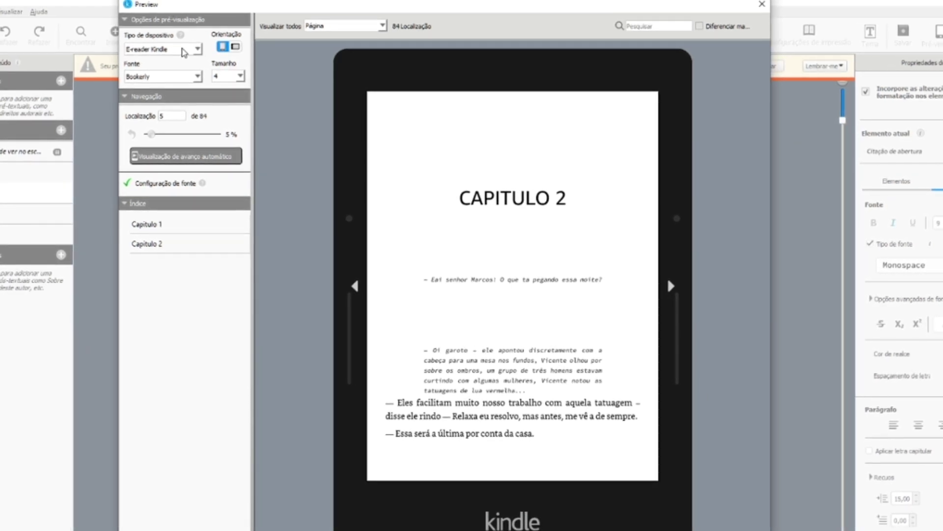
- Compare the Capitulo 2 page on the Tablet, Telefone and E-reader Kindle preview devices
click(172, 47)
click(159, 26)
click(172, 56)
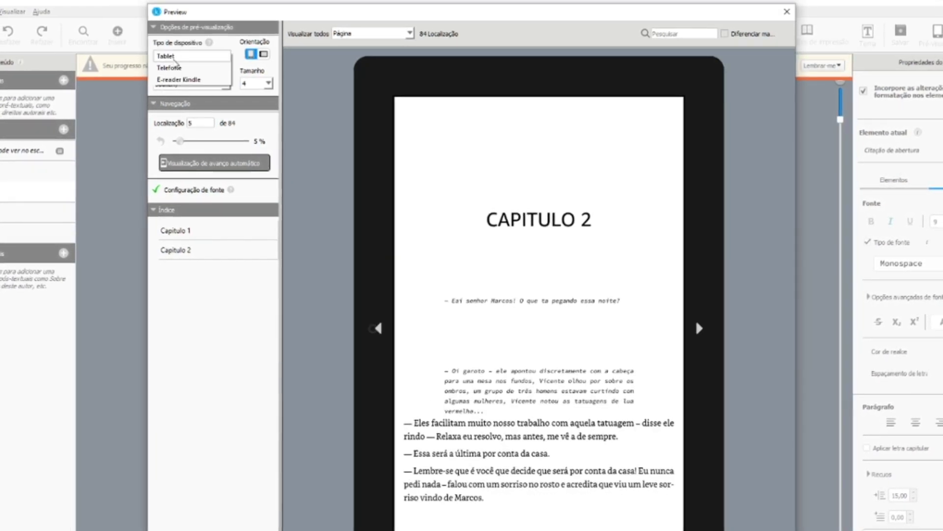
click(180, 67)
click(191, 56)
click(174, 70)
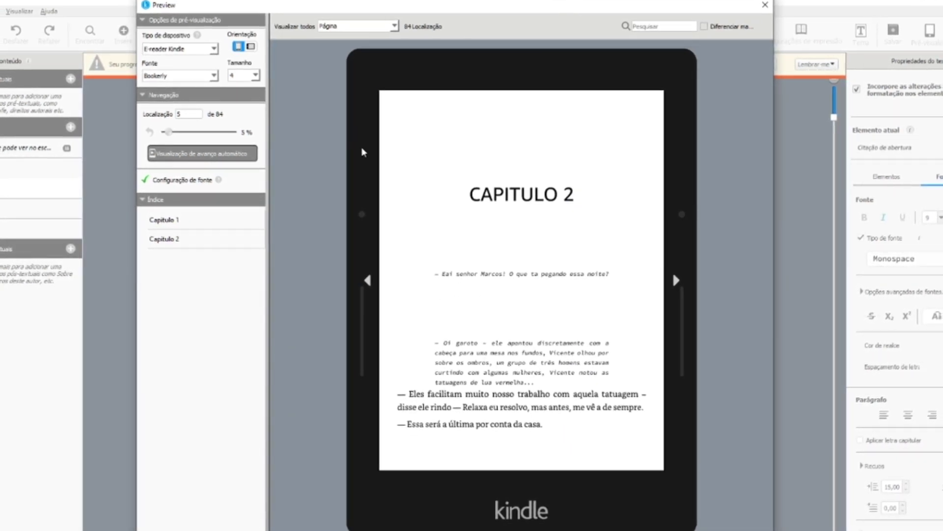
- Preview the book as a Tablet and page forward from Capitulo 1 to the final illustration
click(199, 48)
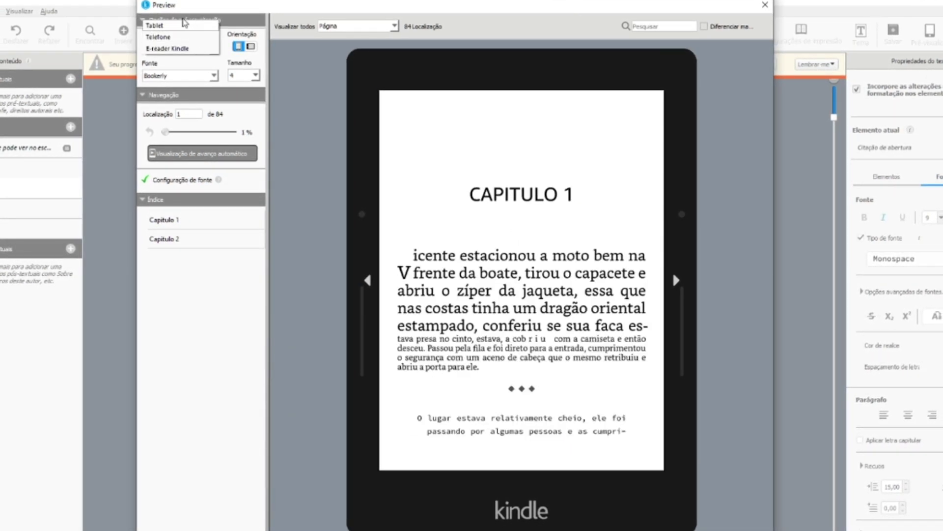
click(186, 23)
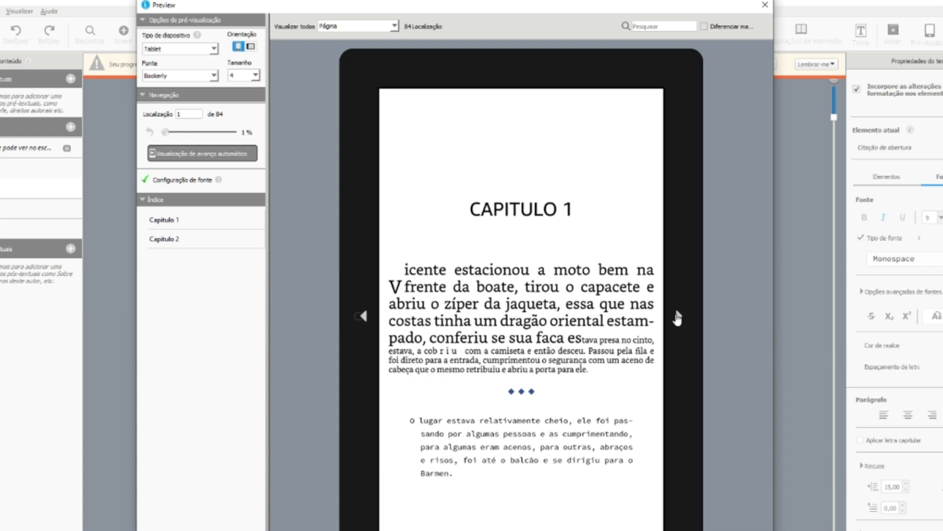
click(678, 317)
click(678, 318)
click(678, 317)
click(678, 317)
click(678, 318)
click(678, 317)
click(678, 318)
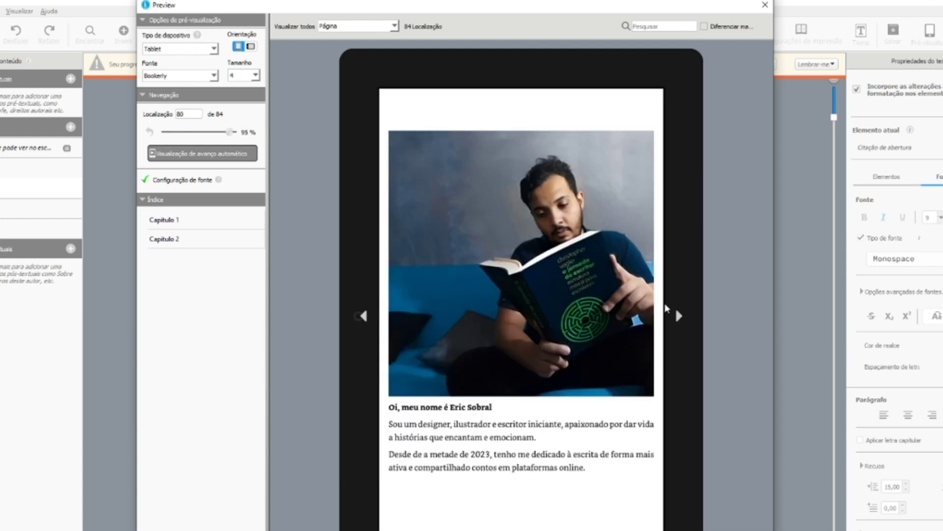
click(678, 317)
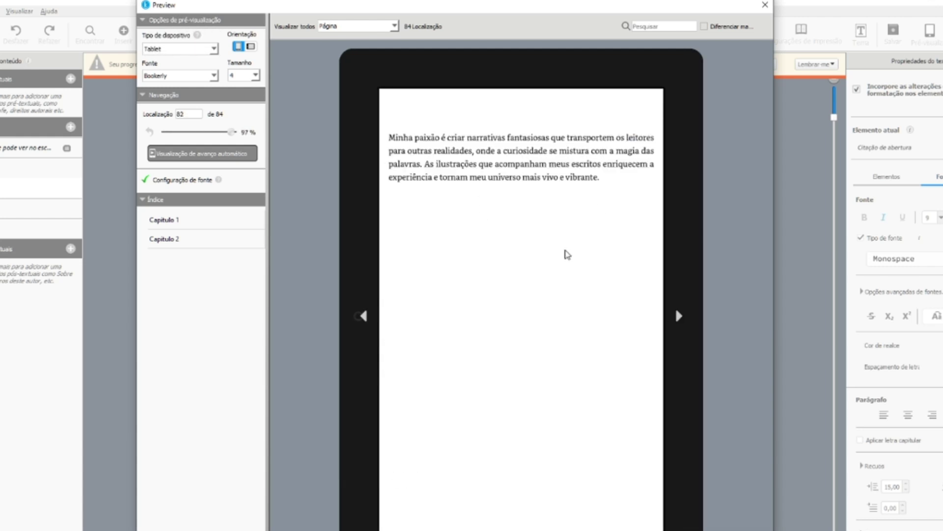
click(678, 316)
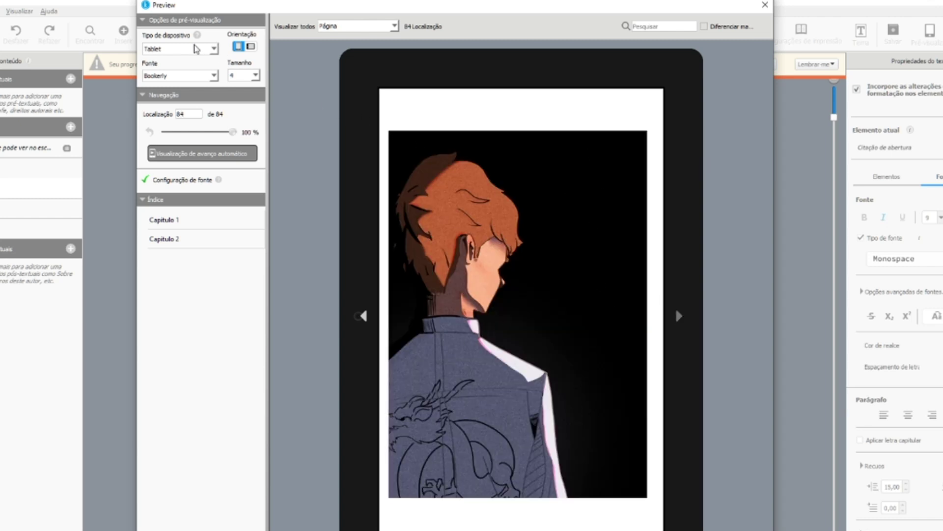
- Compare the final illustration on the Telefone and E-reader Kindle preview devices
click(192, 48)
click(185, 59)
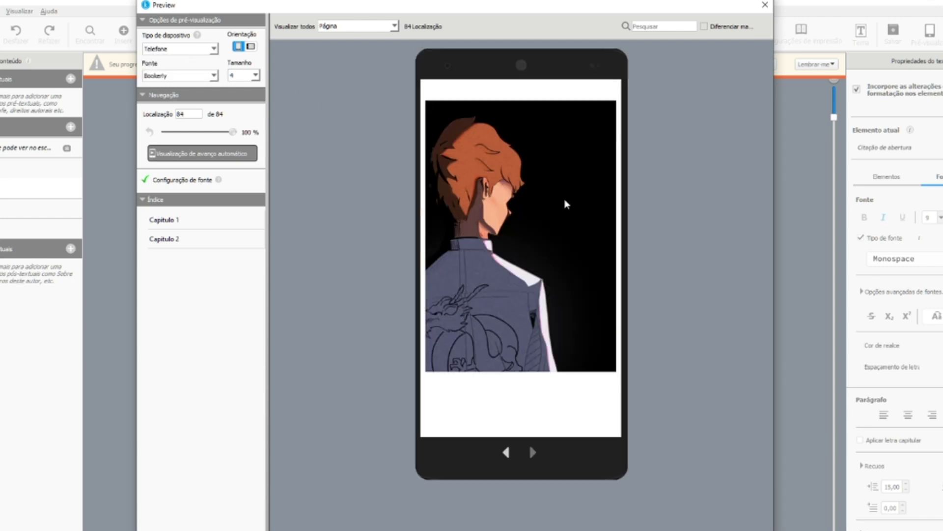
click(214, 49)
click(166, 61)
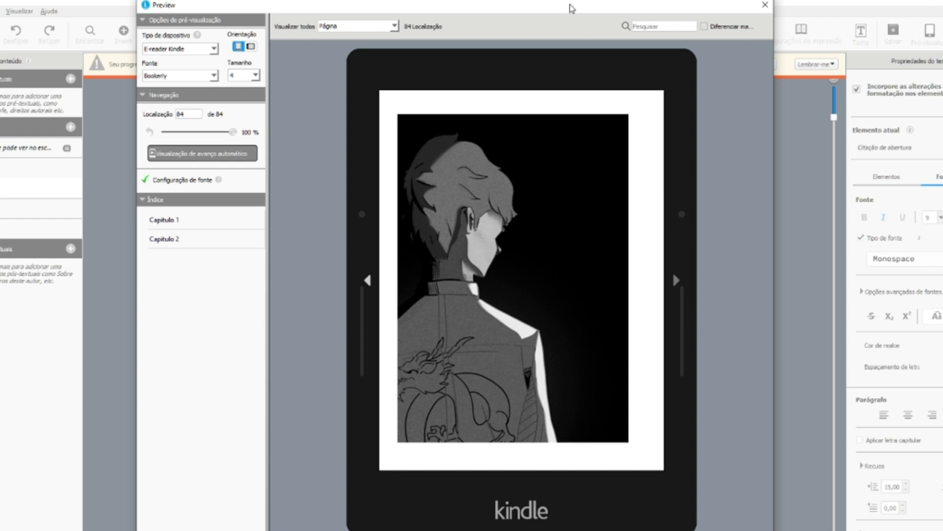
- Check the final illustration's colours on the Tablet preview, then return the device type to E-reader Kindle
drag(572, 8, 564, 8)
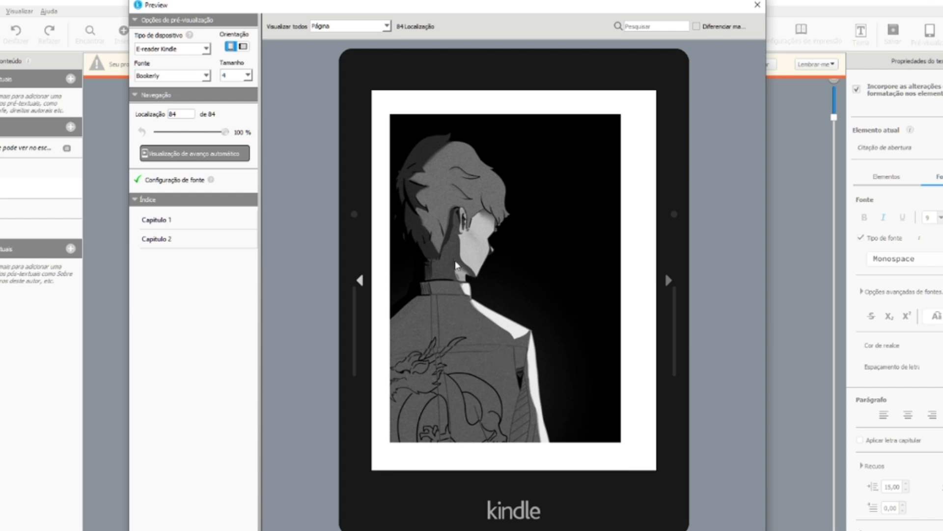
click(181, 48)
click(164, 26)
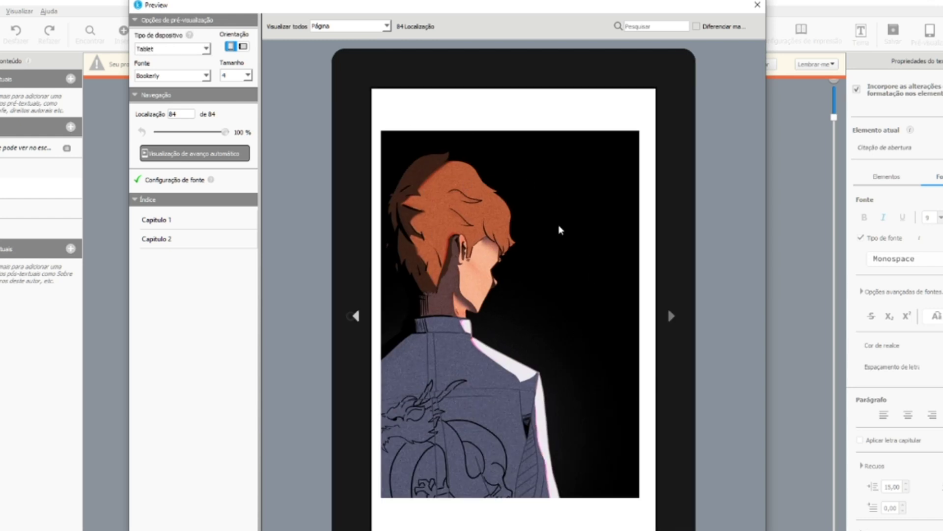
click(172, 49)
click(162, 70)
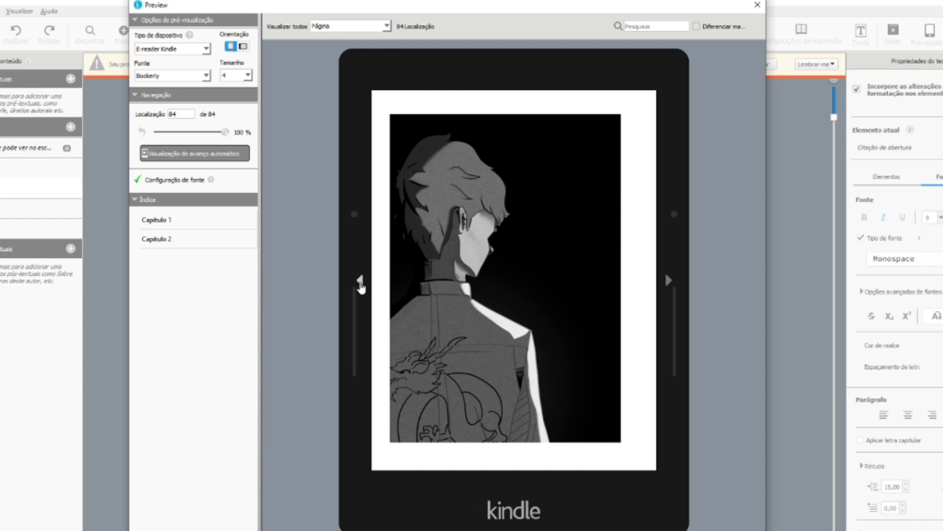
- Page back to Capitulo 2 and view it in landscape orientation before returning to portrait
click(360, 282)
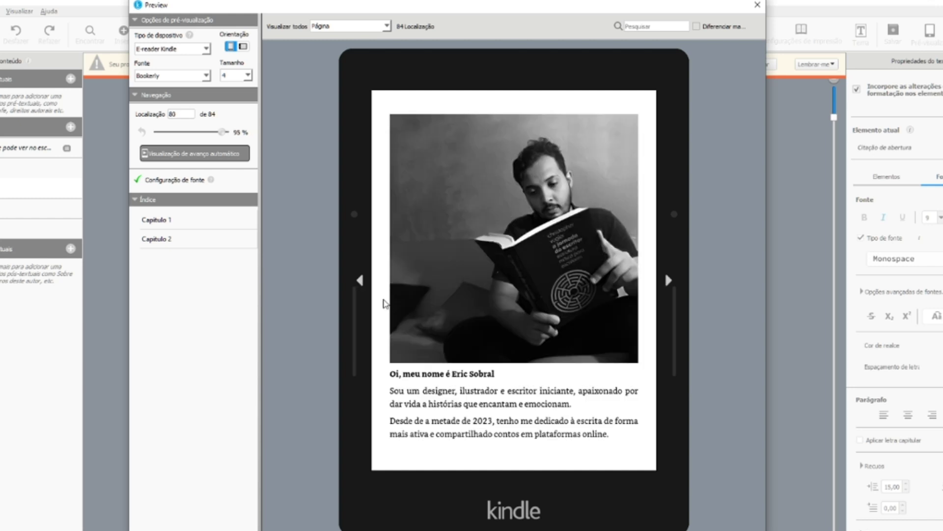
click(360, 281)
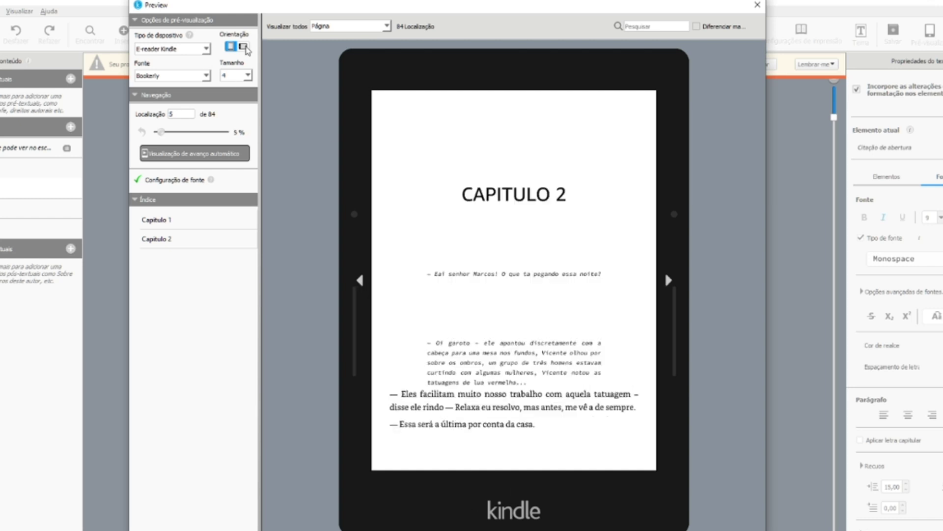
click(244, 47)
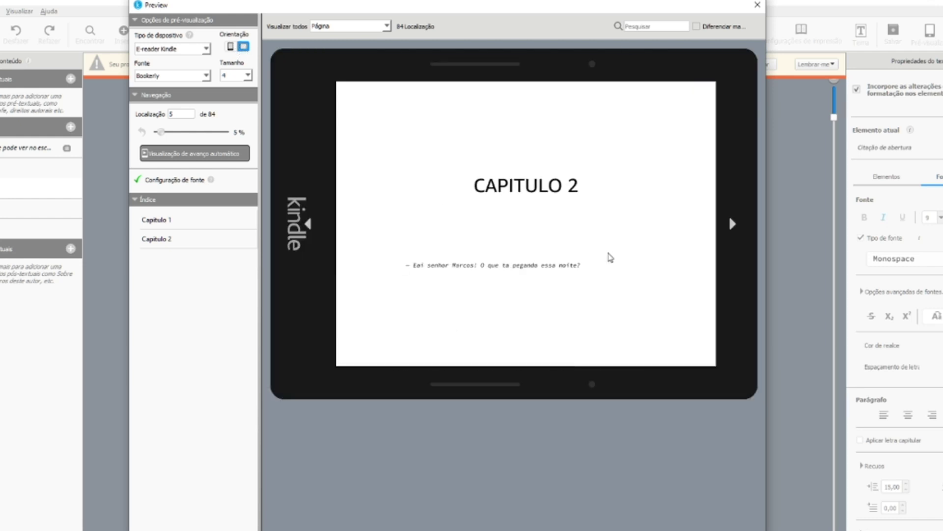
click(231, 46)
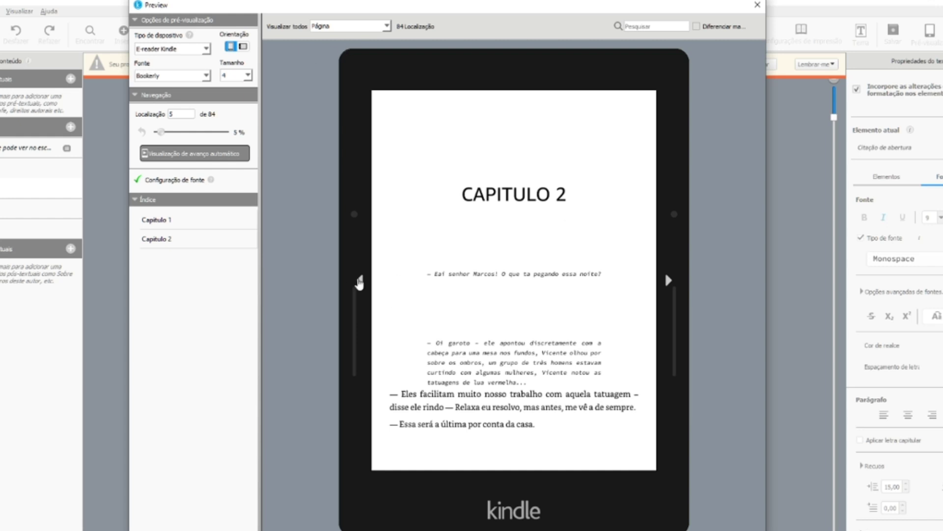
- Return the preview to Capitulo 1 and examine the enlarged text of its opening paragraph
click(360, 282)
click(360, 281)
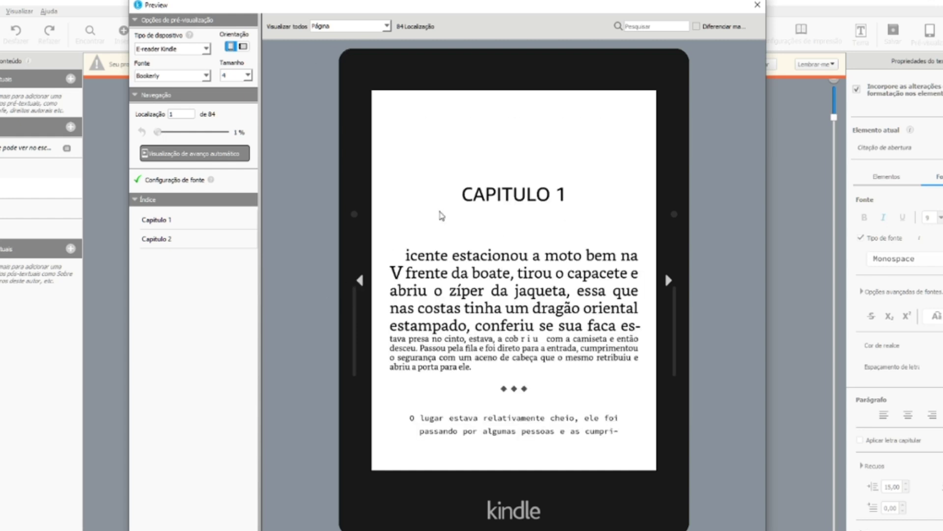
drag(406, 254, 641, 329)
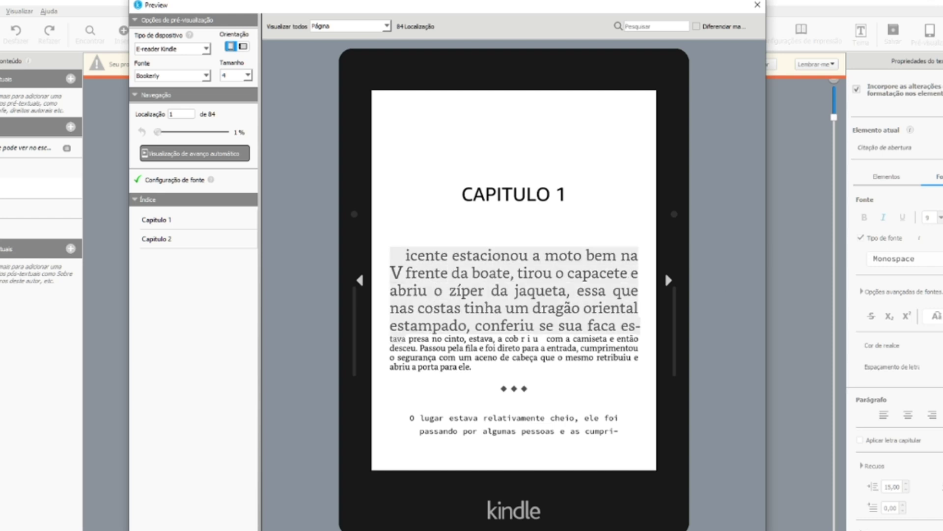
click(441, 280)
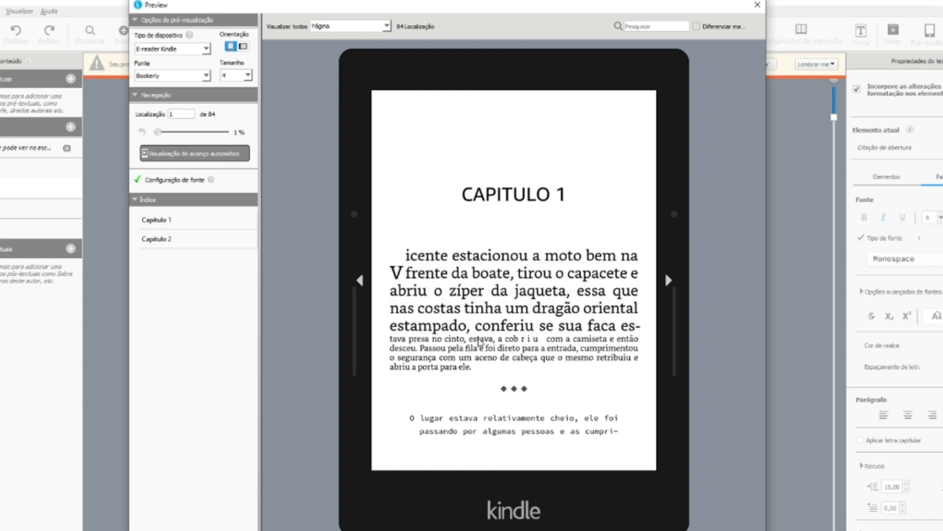
- Set the preview text size to 9 and page through the opening paragraph of Capitulo 1
drag(410, 419, 618, 437)
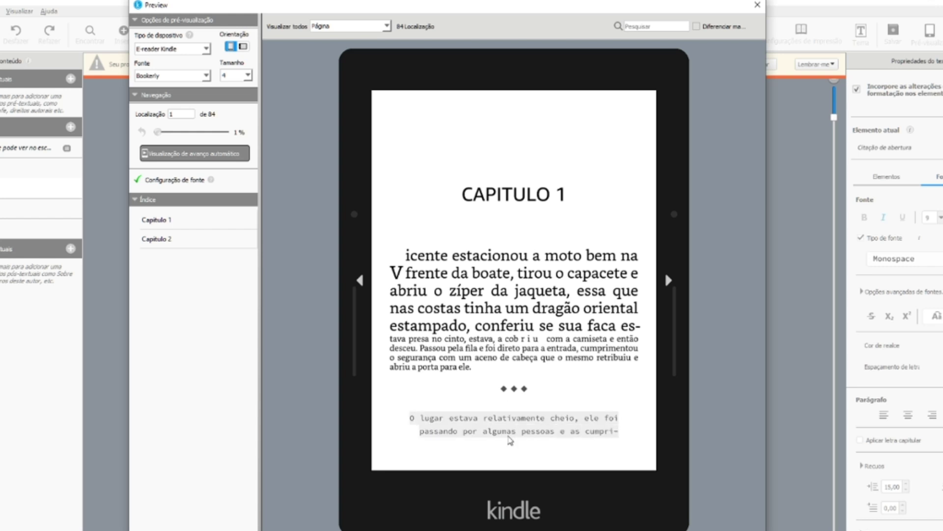
click(222, 97)
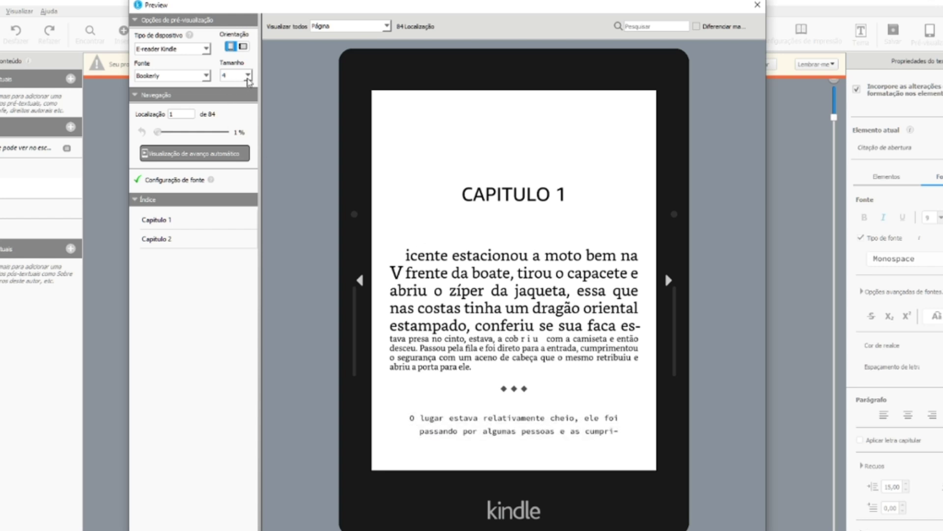
click(247, 76)
click(231, 134)
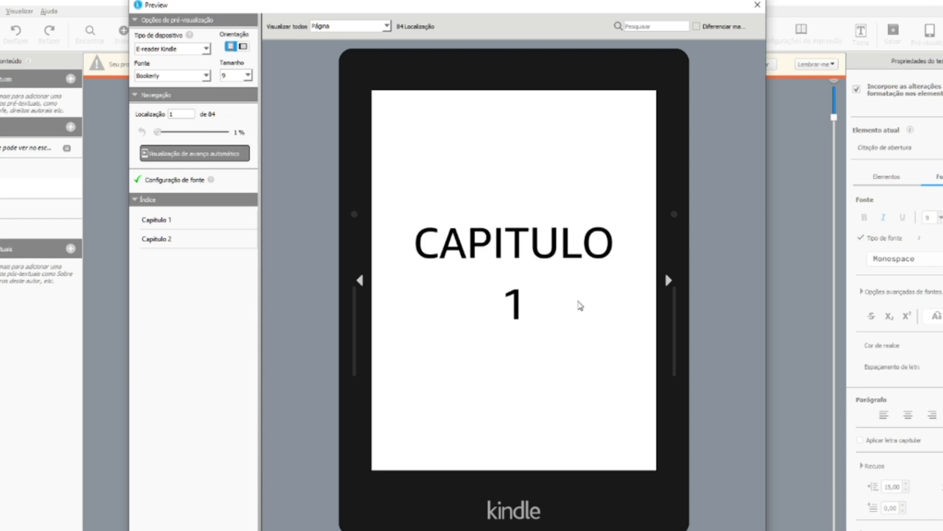
click(668, 281)
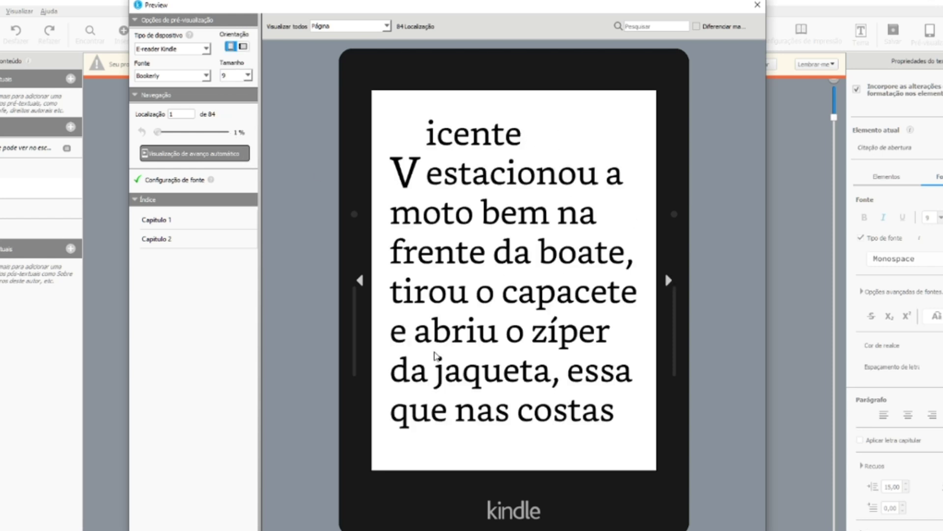
click(667, 281)
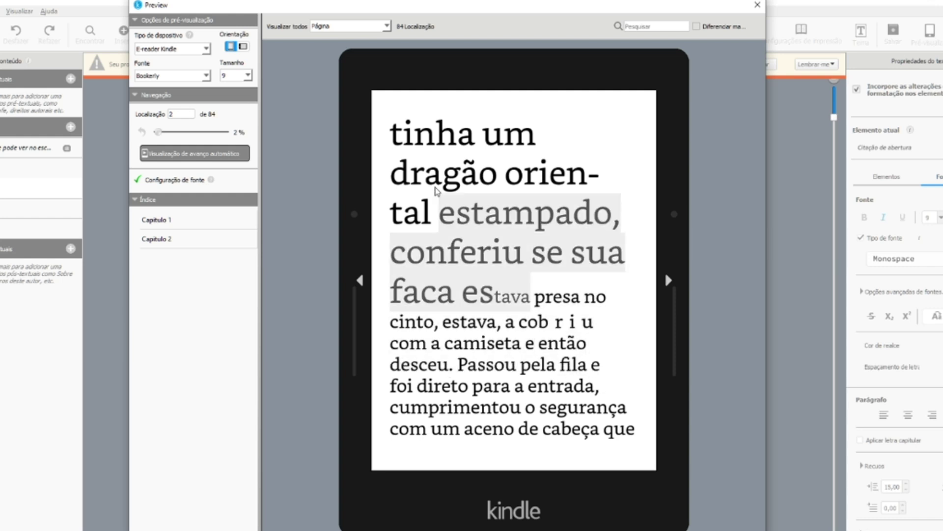
- Set the preview text size to 1 and compare the opening paragraph with the monospaced paragraph below the separator
click(248, 76)
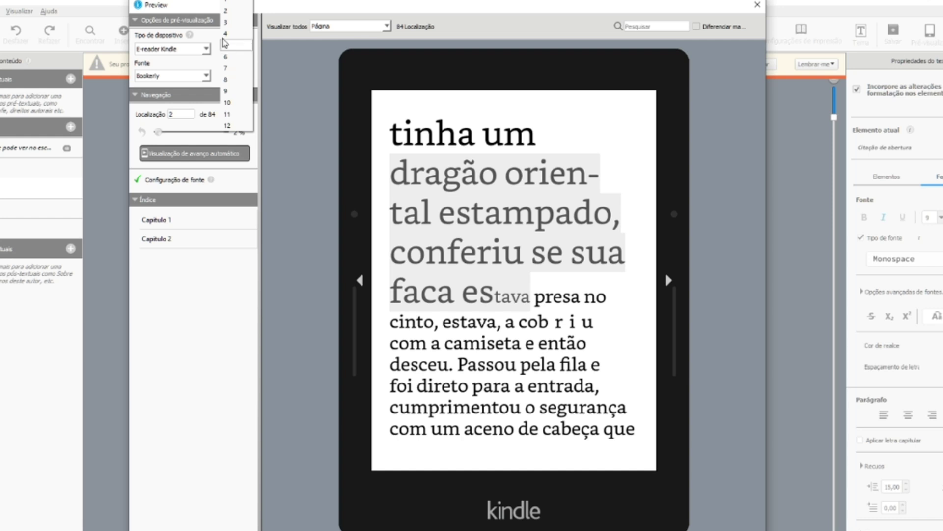
click(232, 5)
drag(508, 267, 625, 288)
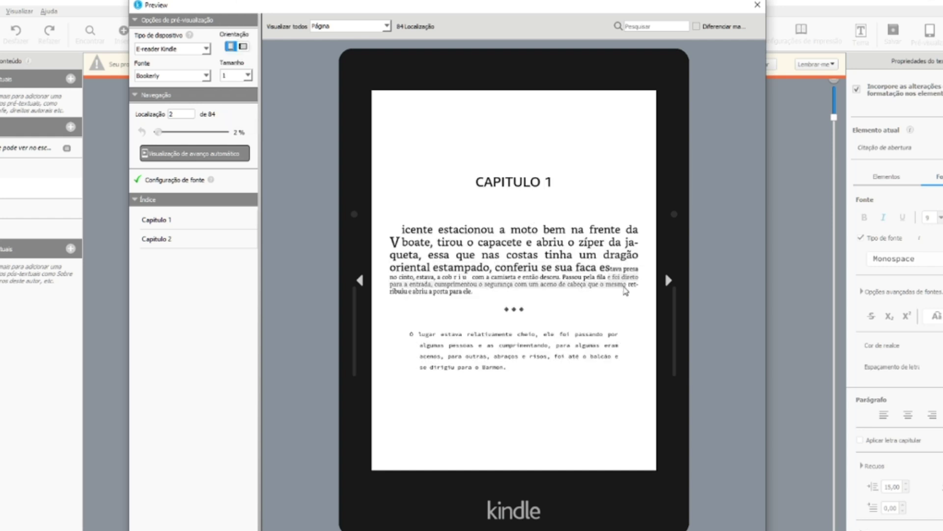
click(577, 252)
drag(611, 272, 407, 228)
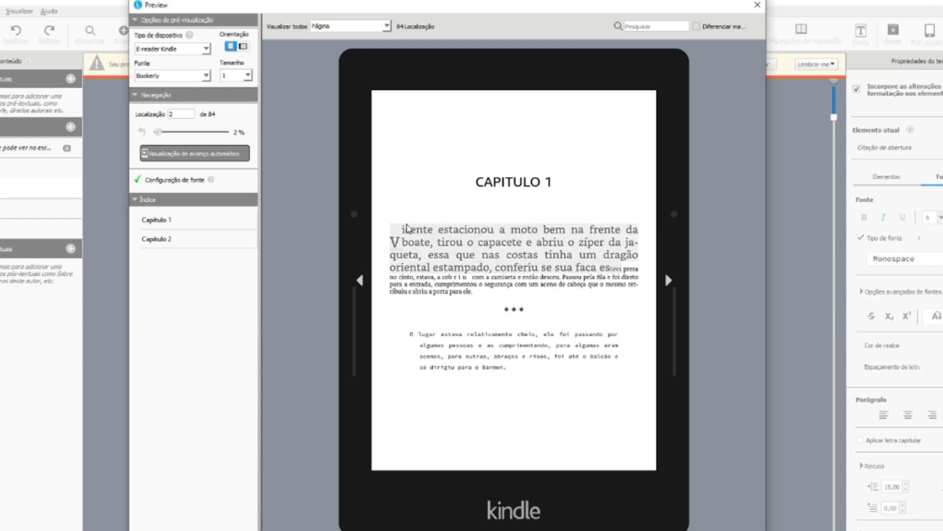
click(423, 268)
drag(384, 224, 610, 270)
drag(404, 336, 482, 347)
- Set the preview text size to 3 and examine both Capitulo 1 paragraphs
click(247, 75)
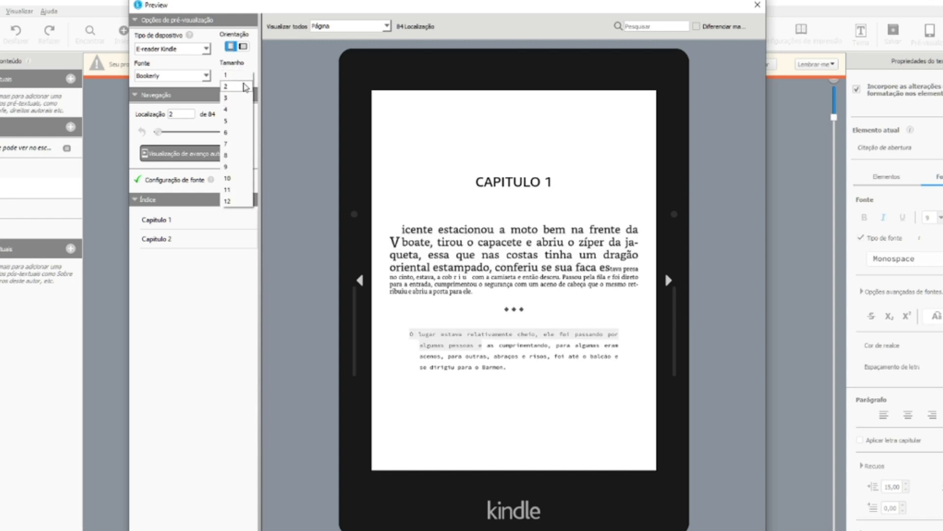
click(231, 100)
drag(520, 268, 590, 343)
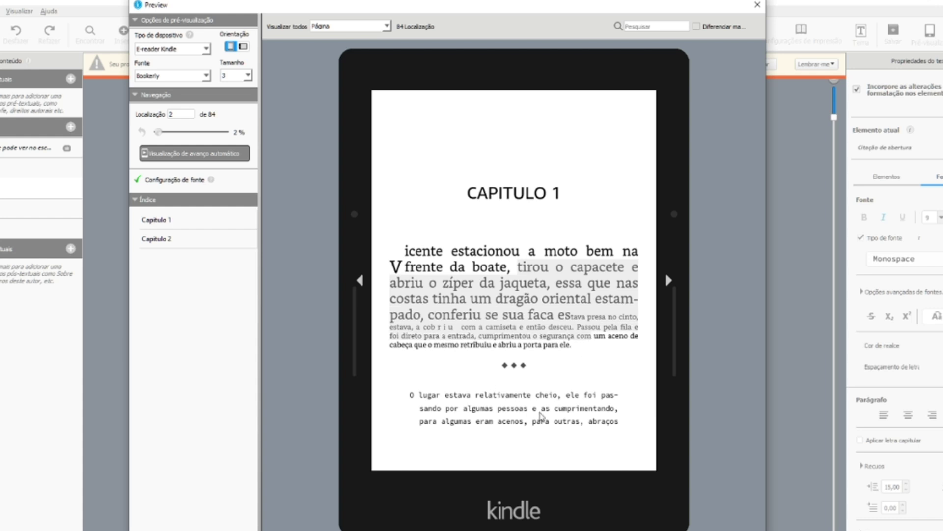
drag(476, 394, 560, 423)
- Preview Capitulo 1 in the Caecilia font and then Futura, checking the body and monospaced paragraphs
click(182, 75)
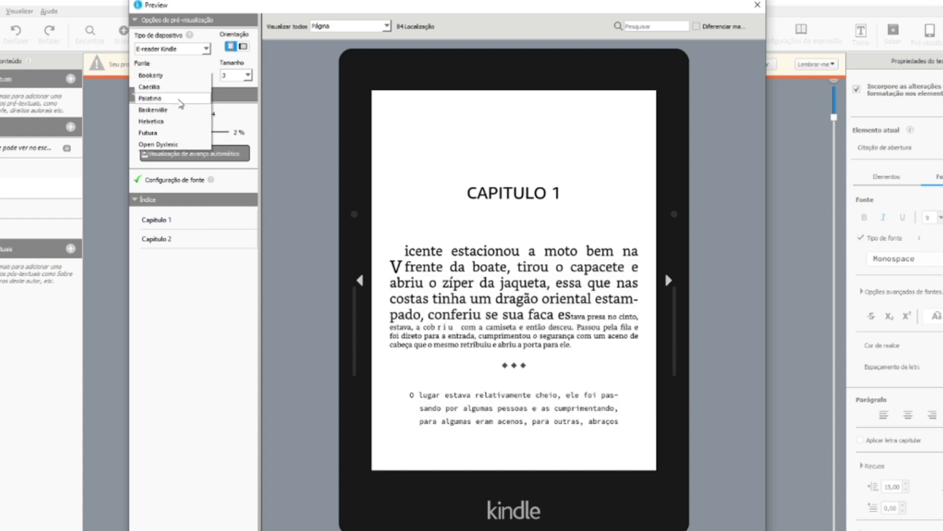
click(179, 93)
click(191, 78)
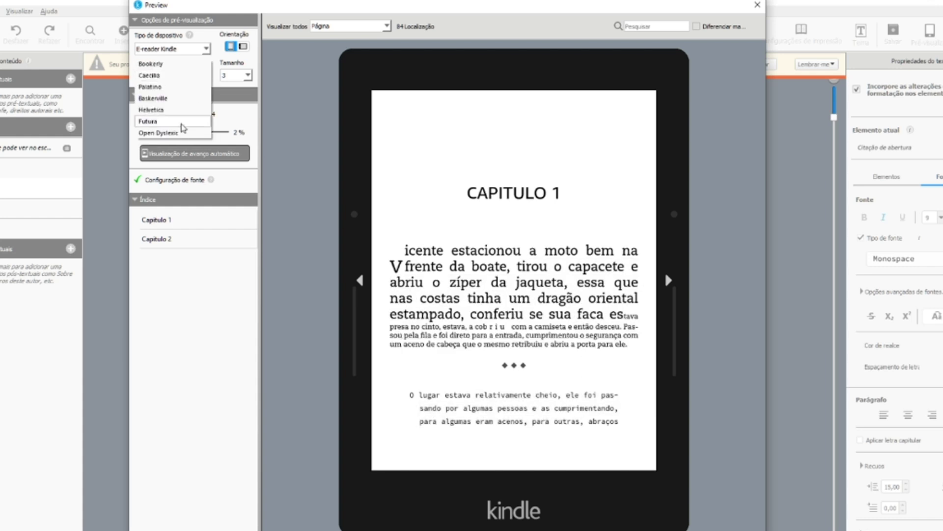
click(165, 123)
drag(454, 421, 498, 408)
drag(491, 317, 545, 350)
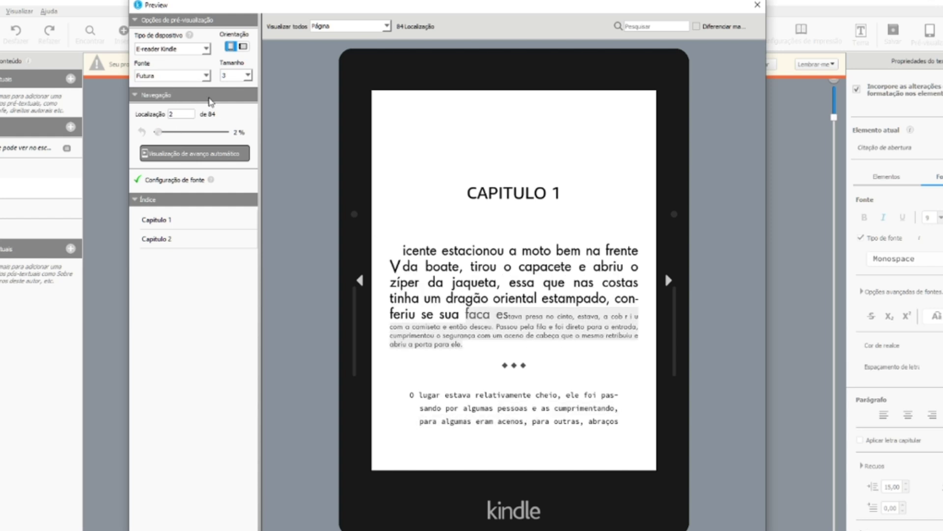
- Preview the text in Helvetica and then Baskerville, examining the monospaced paragraph below the separator
click(207, 76)
click(164, 65)
click(170, 74)
click(162, 63)
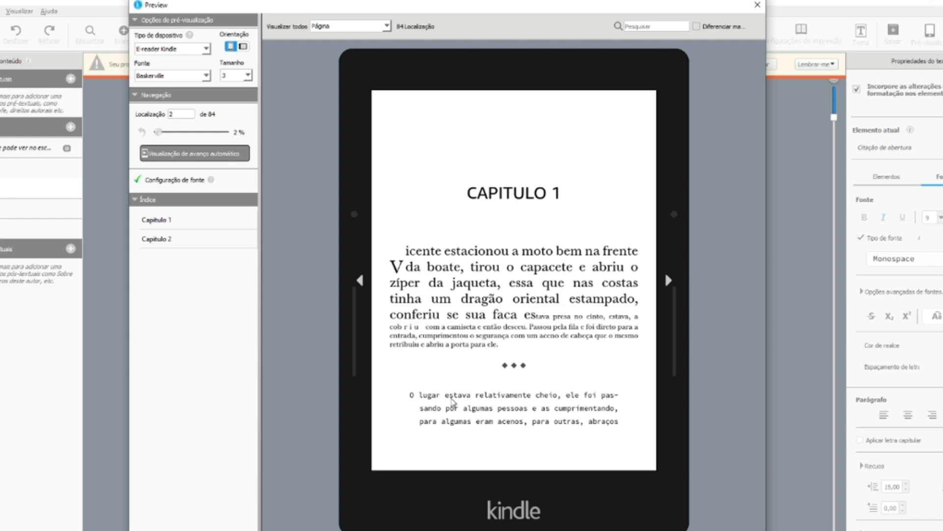
drag(408, 393, 629, 431)
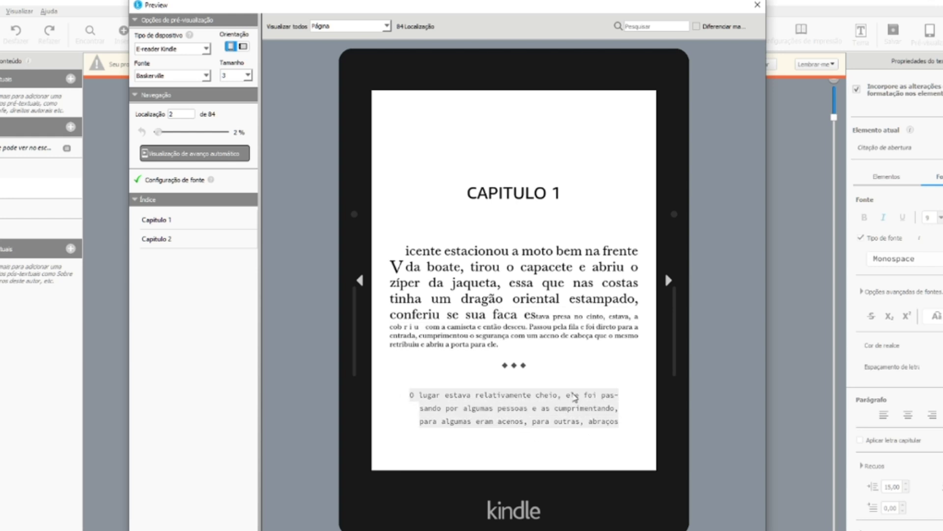
click(414, 384)
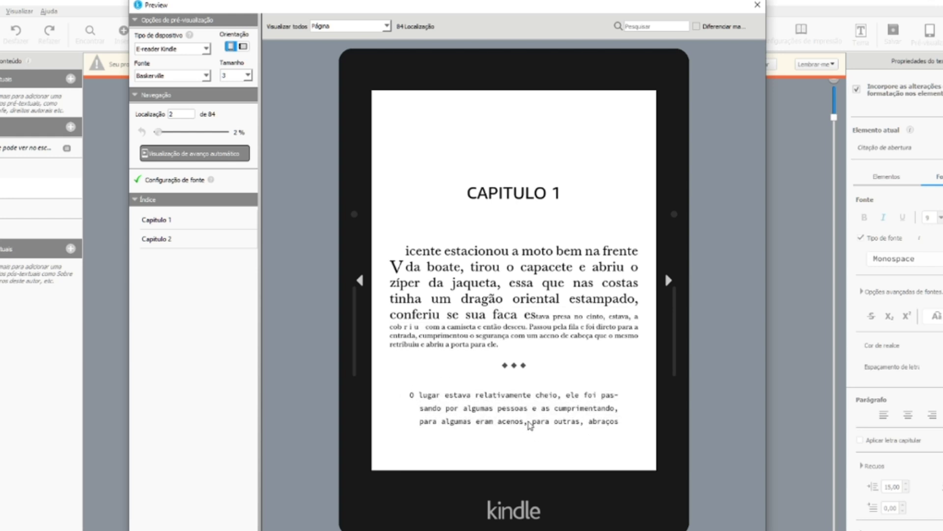
drag(415, 396, 583, 428)
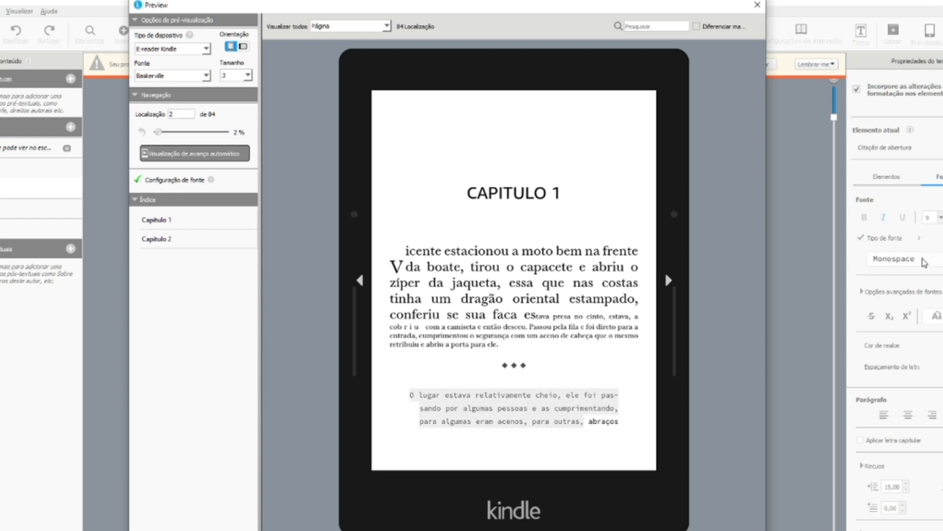
- Compare Capitulo 2 and Capitulo 1 in the Palatino font through the preview's index, then close the preview
click(166, 241)
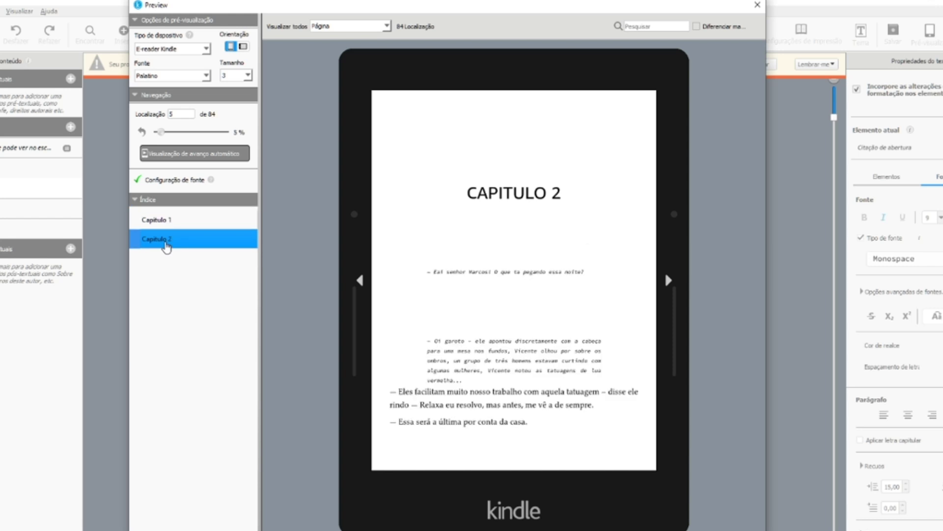
click(177, 220)
click(178, 240)
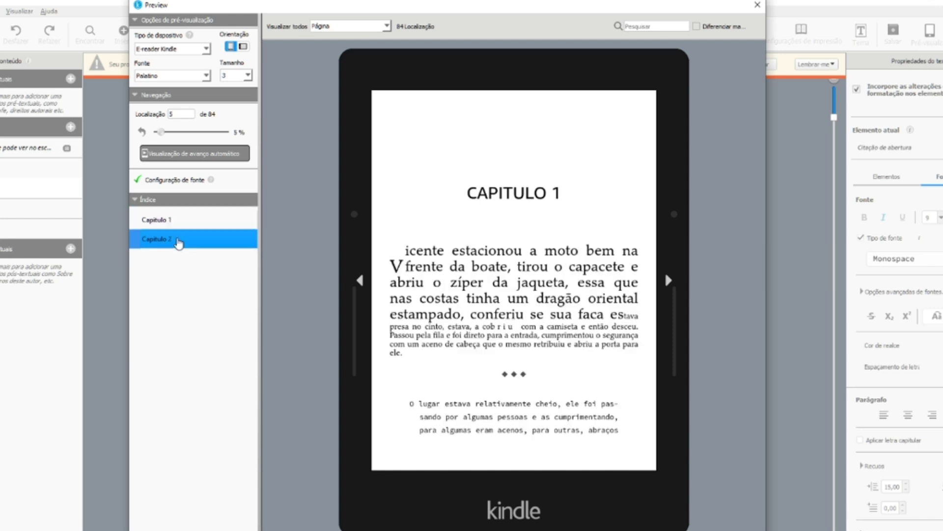
click(181, 221)
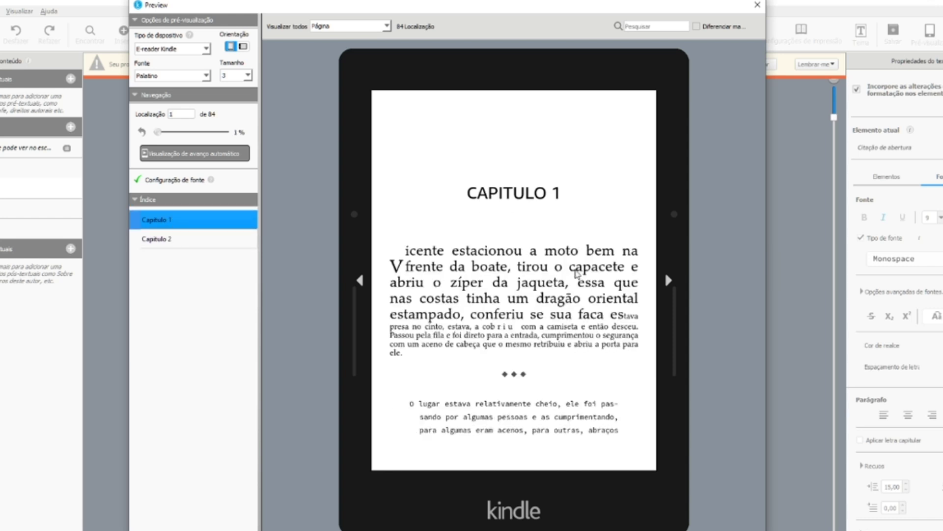
click(758, 5)
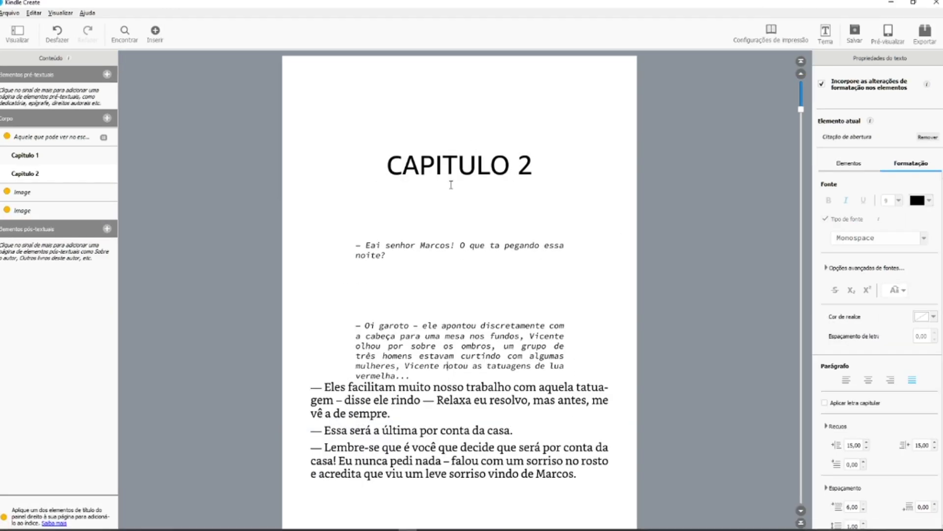
- Check the chapter-title element used on the CAPITULO 1 and CAPITULO 2 headings in the manuscript
click(451, 185)
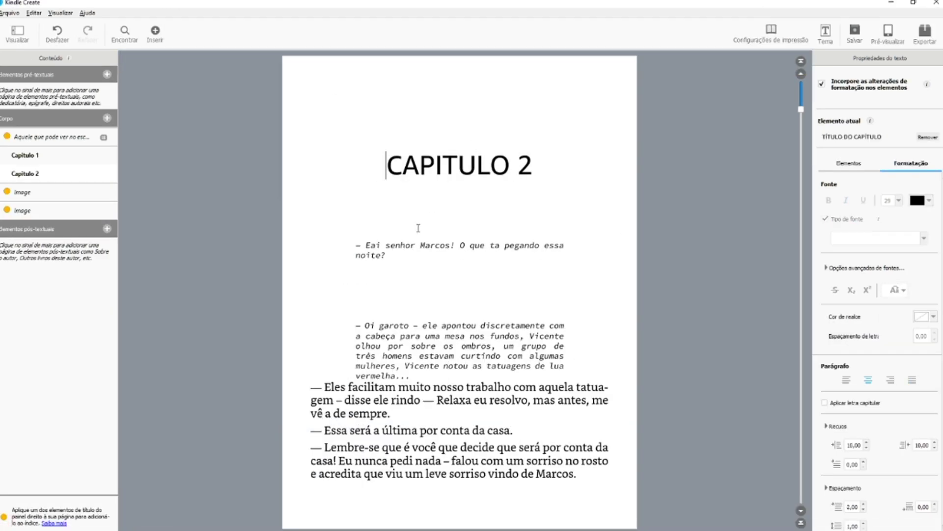
scroll(419, 233, up, 5)
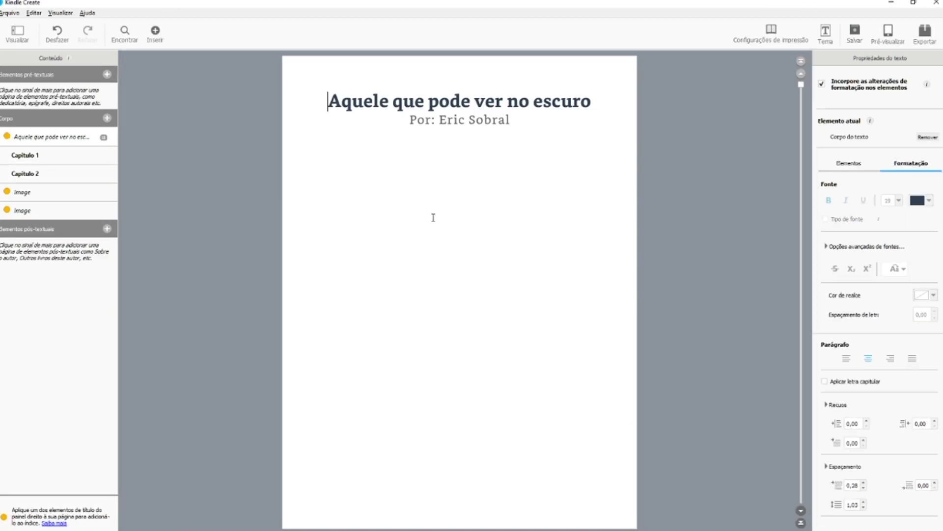
scroll(433, 218, down, 1)
drag(386, 162, 520, 172)
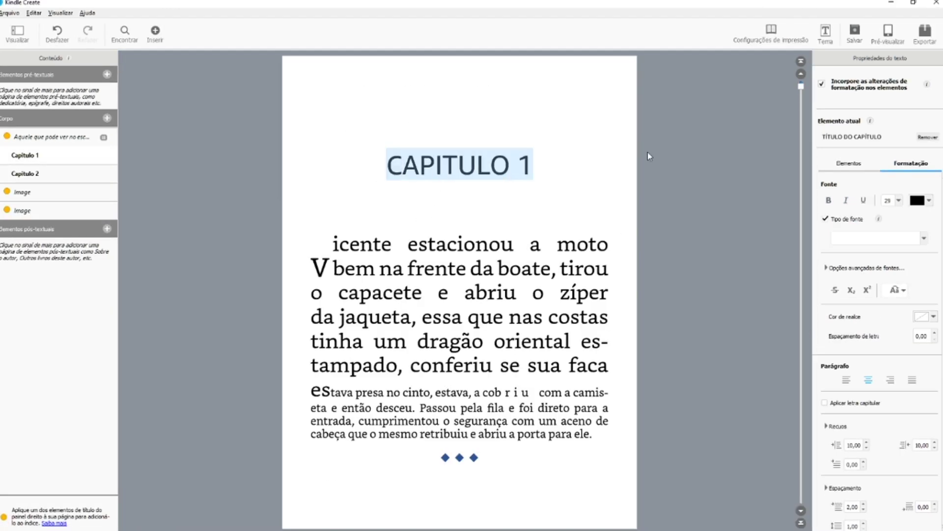
click(850, 165)
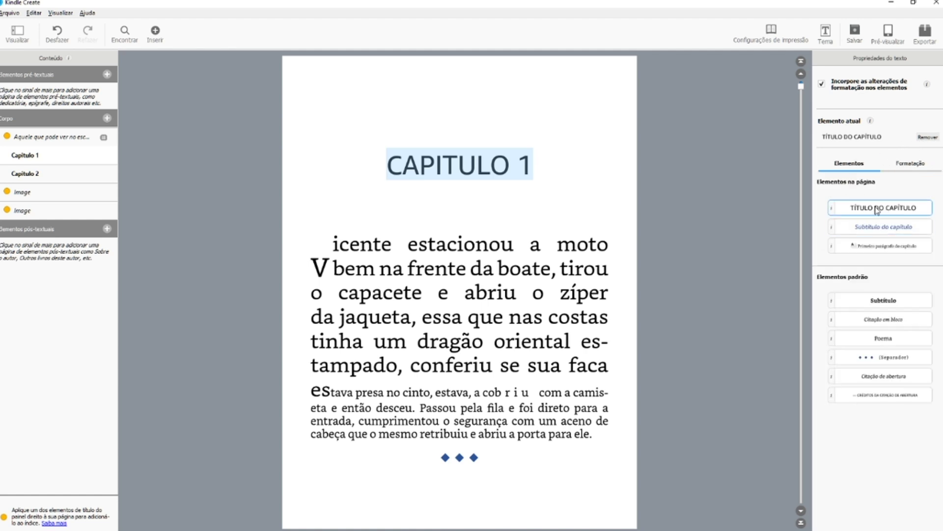
scroll(524, 206, down, 1)
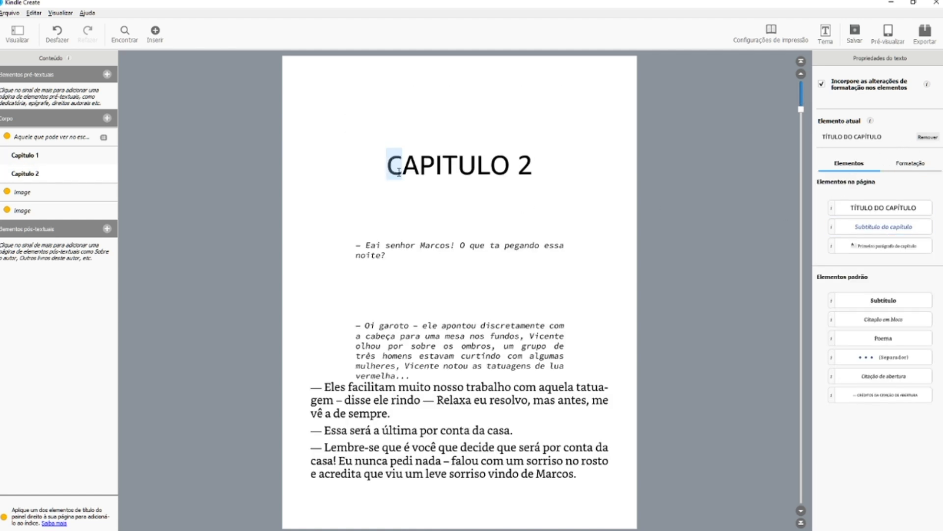
drag(386, 164, 531, 177)
- Apply the Título do capítulo element to the "Vamos direto ao ponto" line after the separator in Capitulo 2
scroll(545, 295, down, 1)
scroll(536, 295, down, 1)
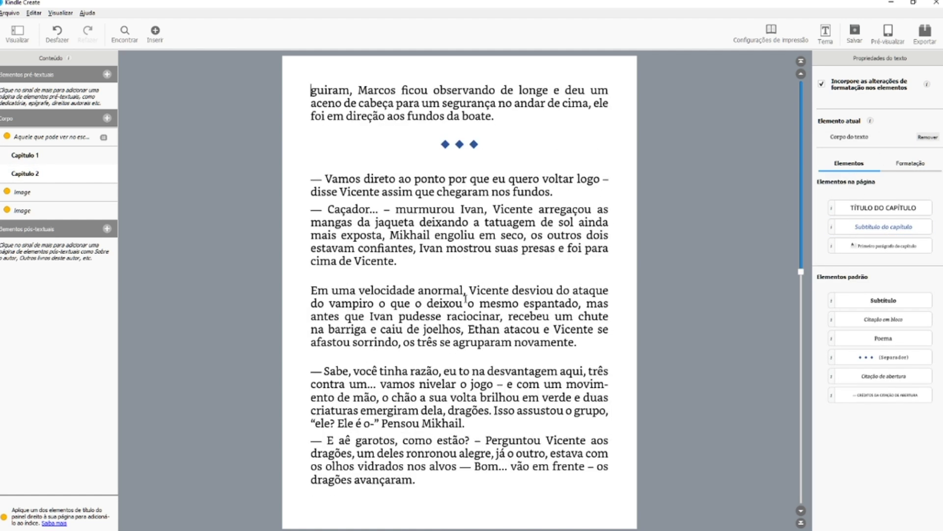
drag(324, 178, 556, 192)
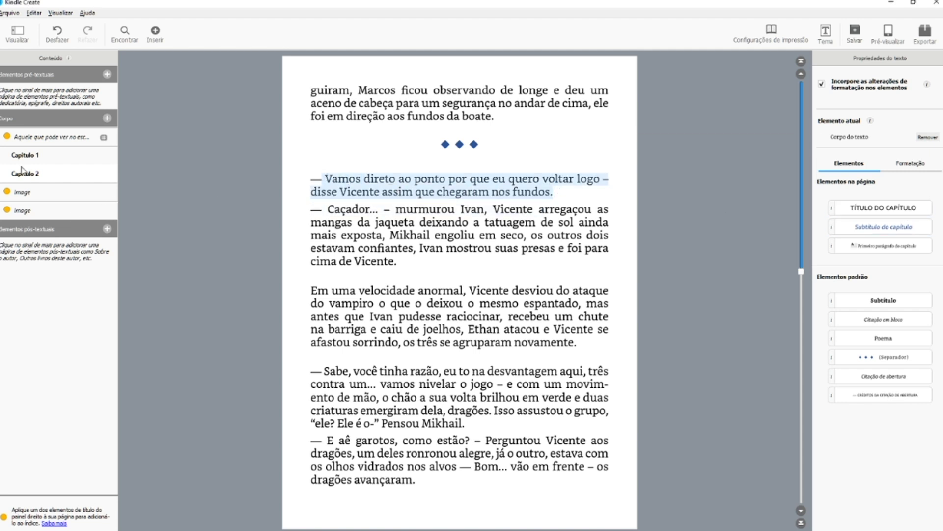
click(883, 207)
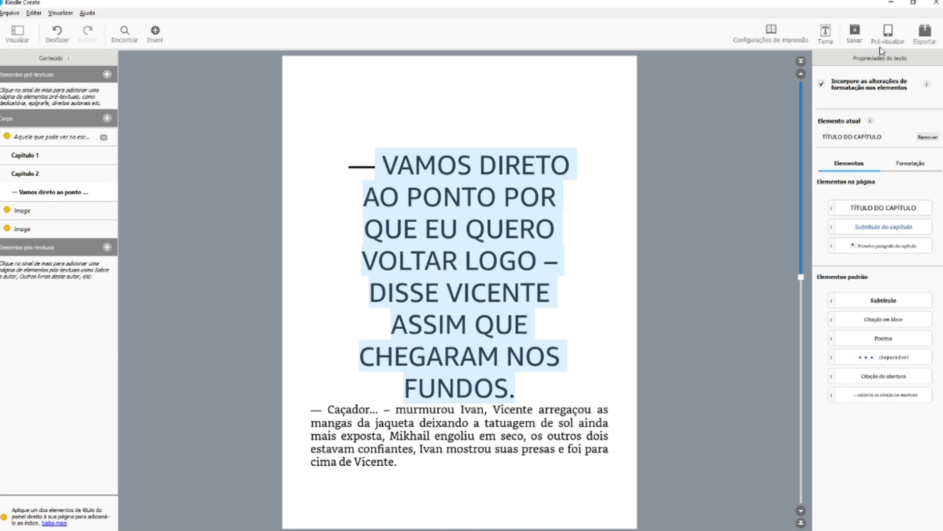
- Preview the book and jump between the new "Vamos direto ao ponto" heading and both chapters through the index, then close the preview
click(888, 34)
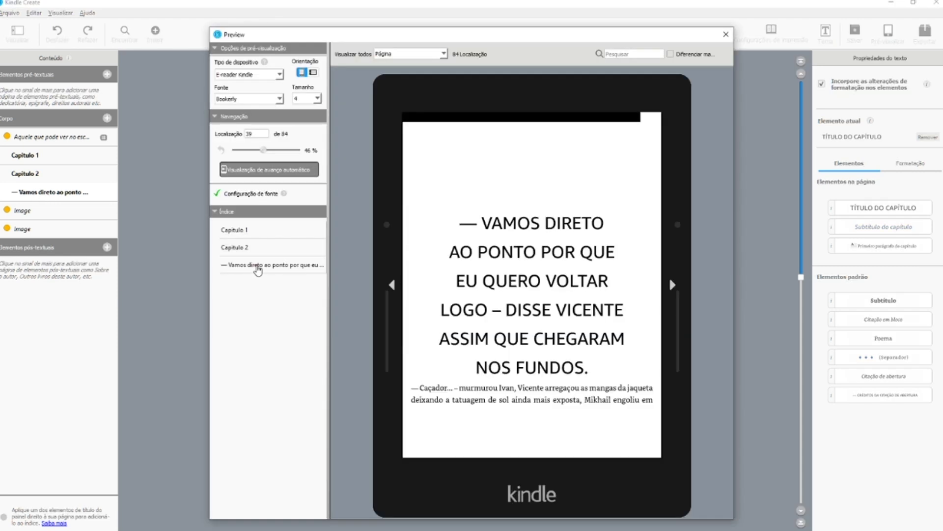
click(266, 266)
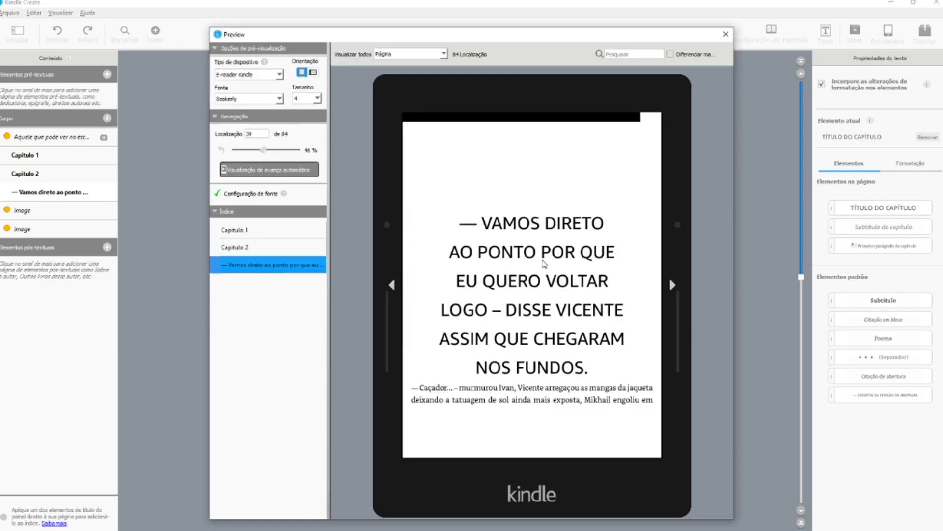
click(257, 245)
click(257, 232)
click(260, 265)
click(727, 34)
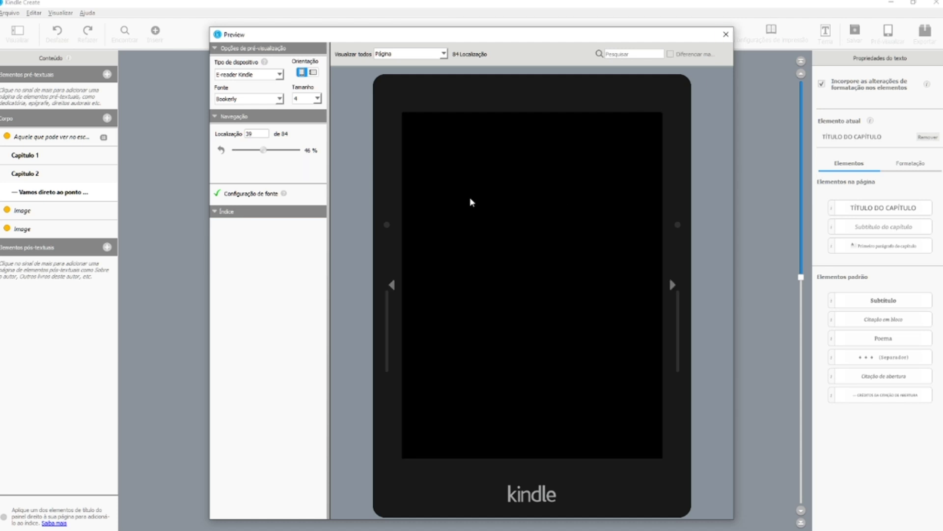
- Add a title page to the front matter with the title "Aquele que pode ver no escuro" and the author's name
drag(347, 164, 517, 393)
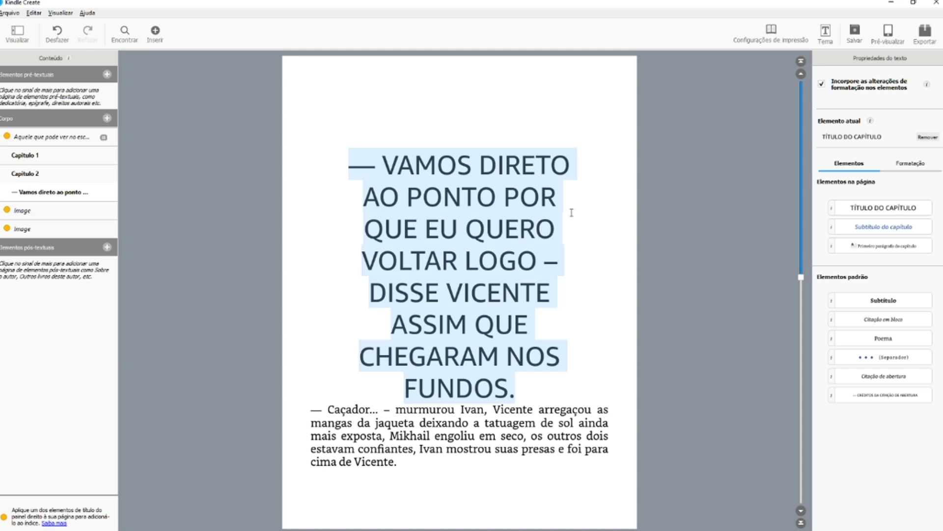
click(25, 155)
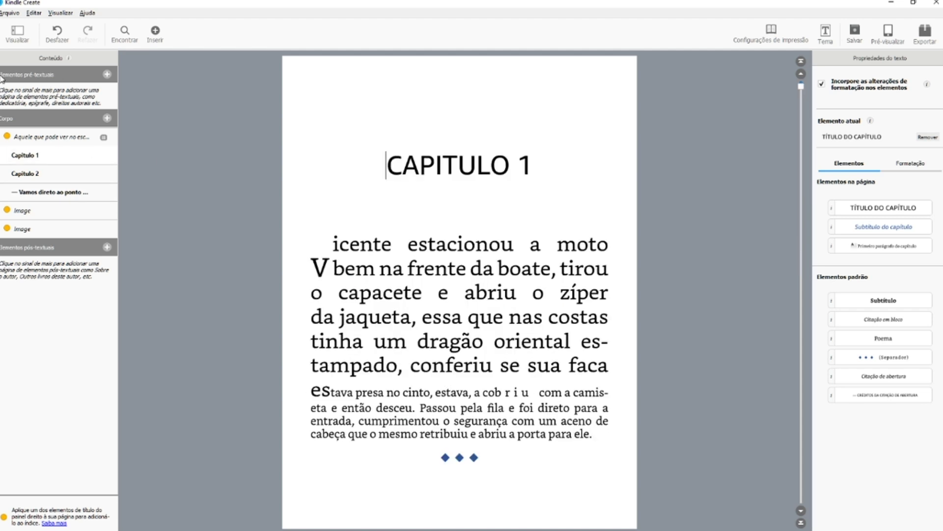
click(107, 75)
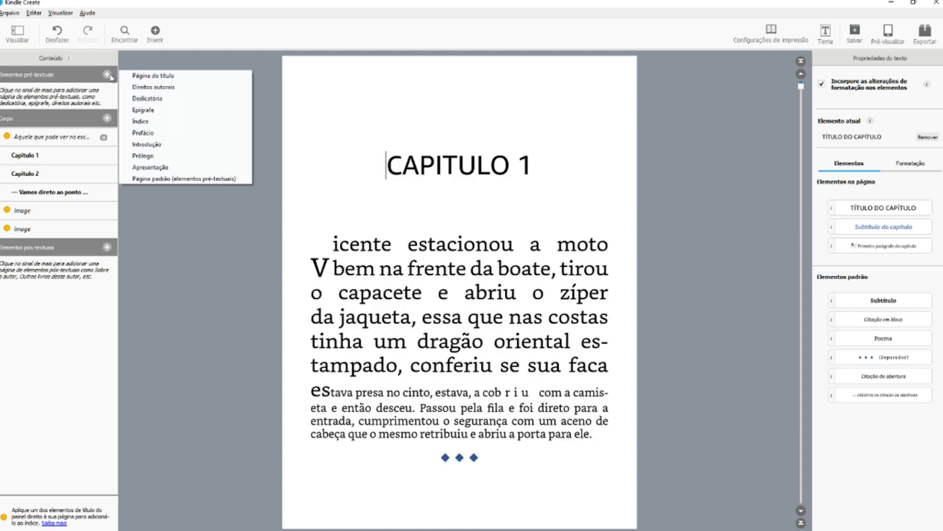
click(208, 82)
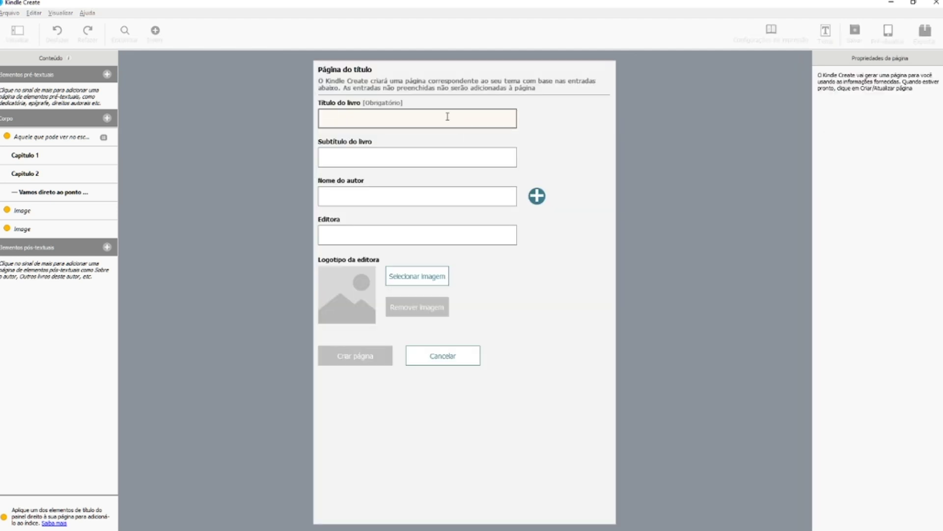
drag(447, 116, 327, 99)
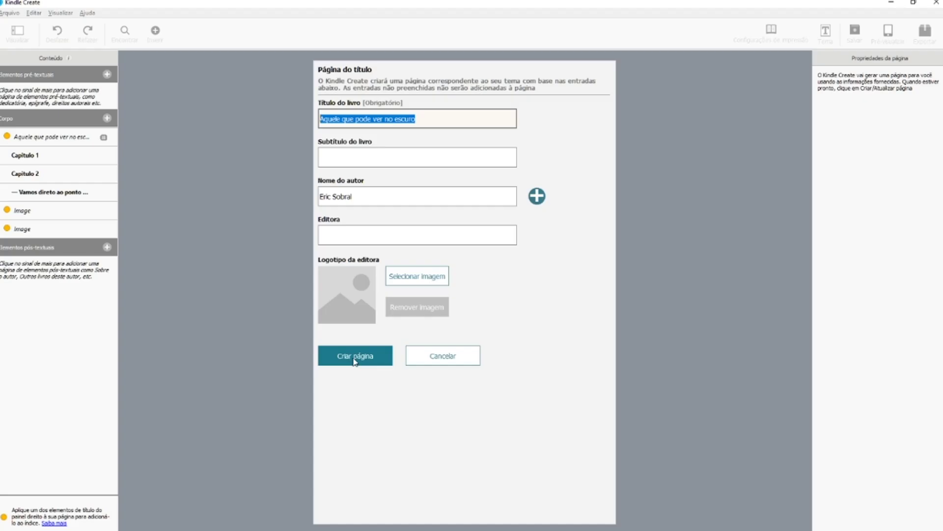
click(353, 356)
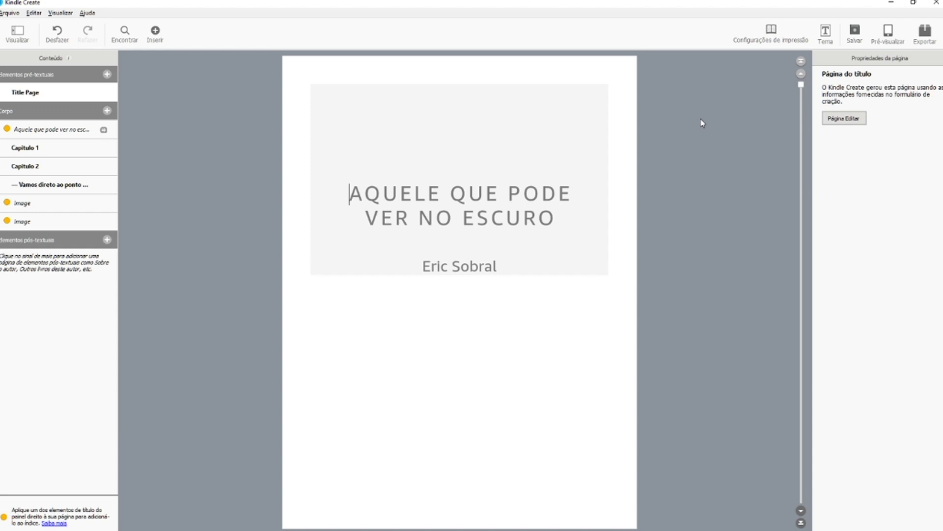
- Preview the new title page and compare it with the manuscript's original title page that follows, then close the preview
click(890, 33)
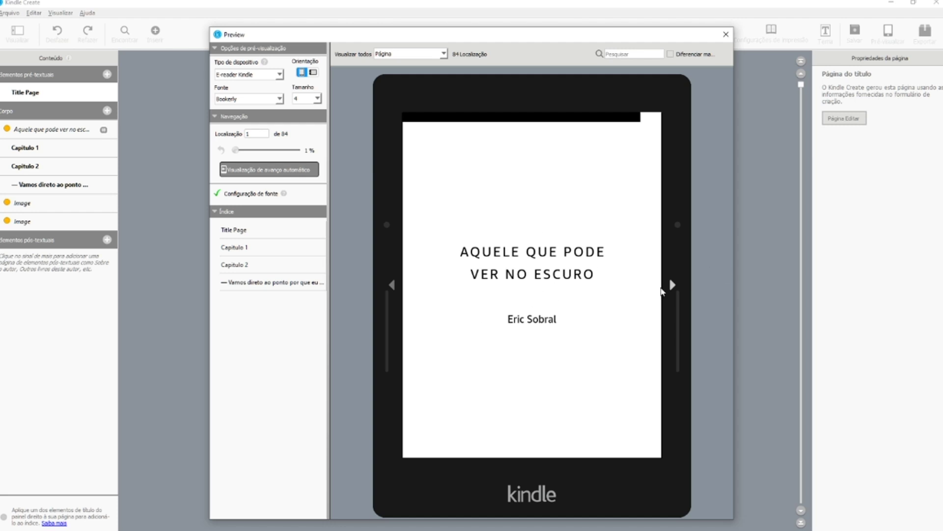
click(672, 285)
drag(435, 161, 612, 196)
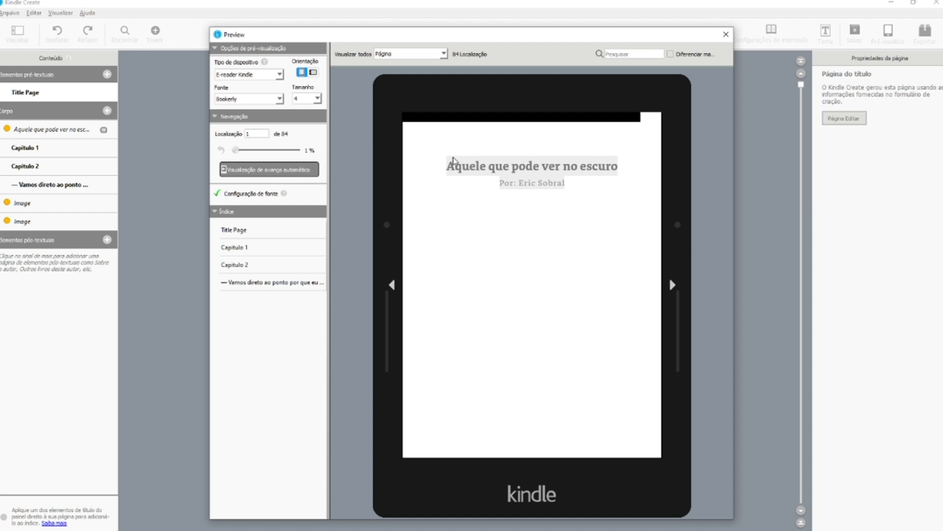
click(391, 287)
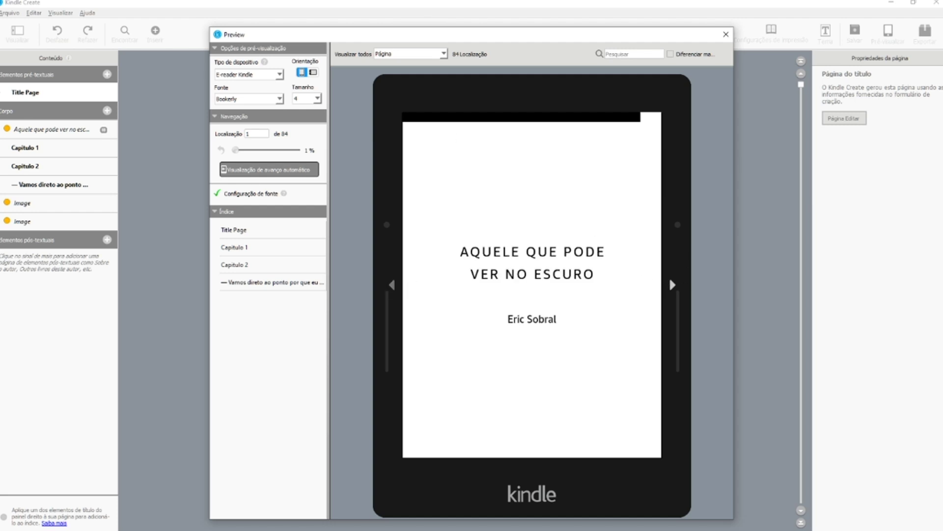
click(671, 285)
click(672, 285)
click(107, 74)
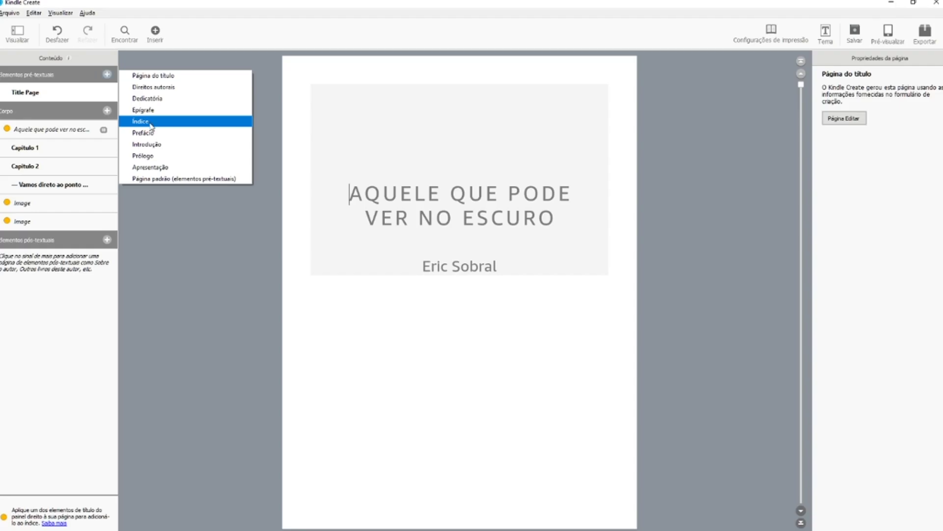
click(280, 198)
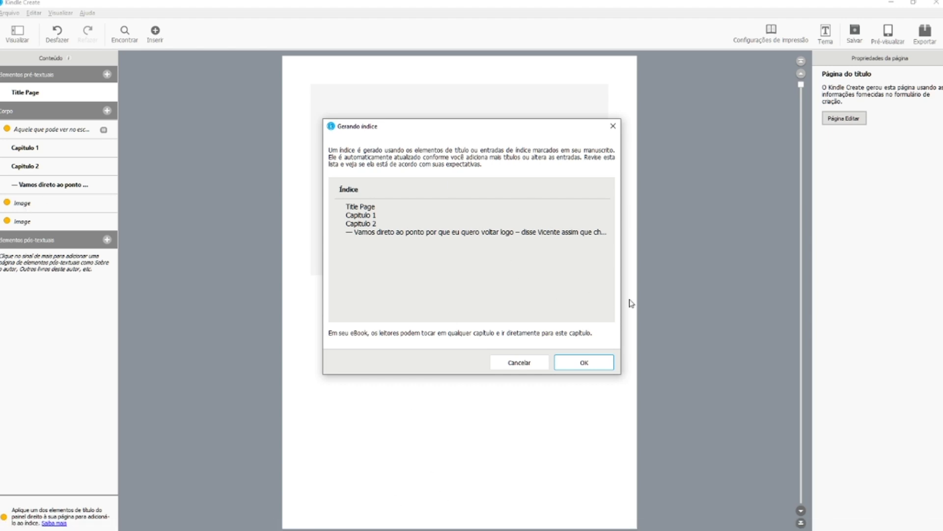
click(546, 364)
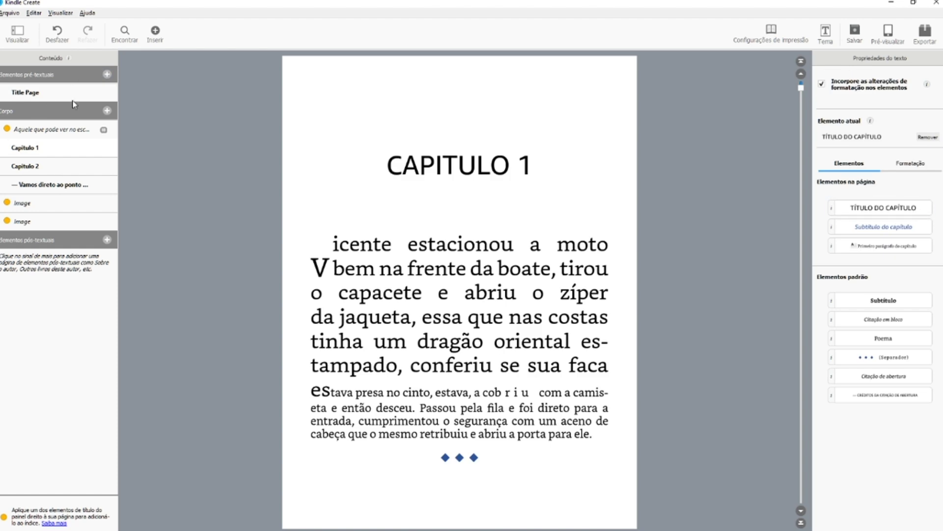
- Add an automatically generated Índice page to the front matter and select its contents
click(107, 74)
click(155, 126)
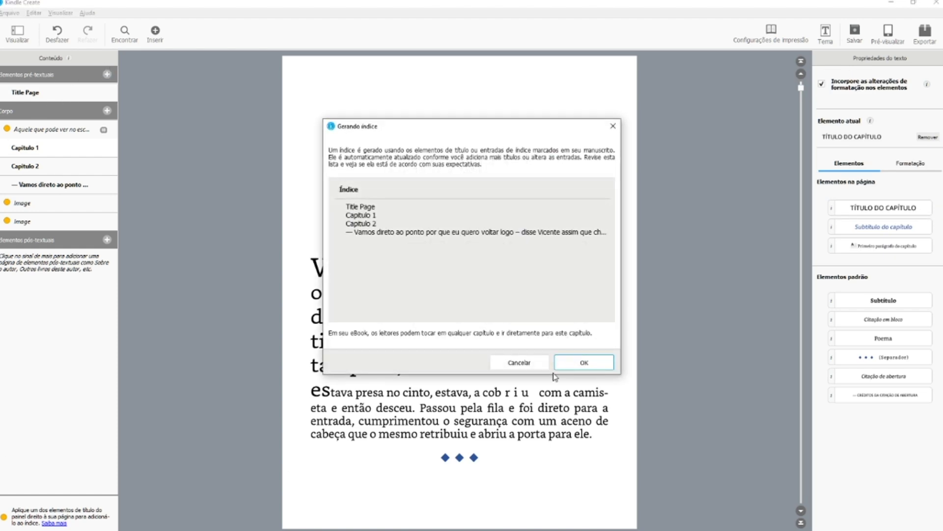
click(594, 364)
drag(315, 220, 788, 96)
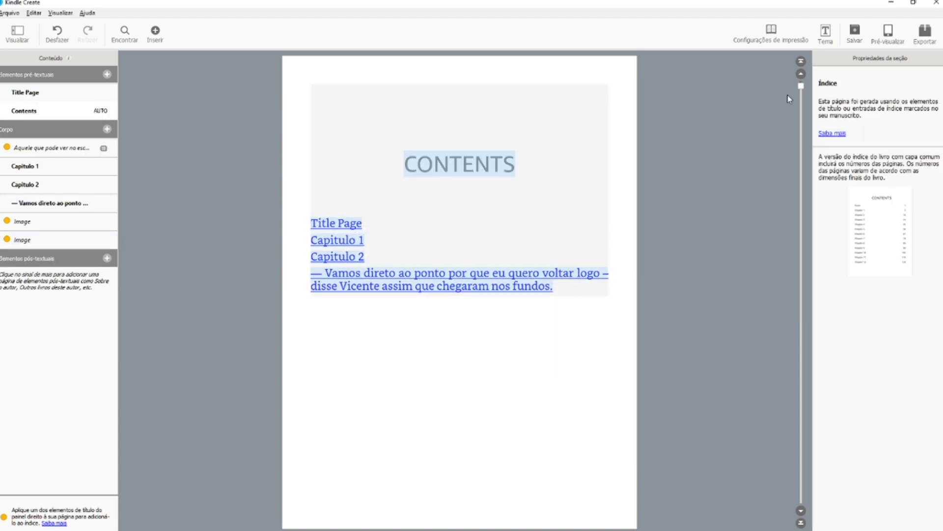
- Preview the contents page, follow its Title Page and "Vamos direto ao ponto" links, then close the preview
click(890, 34)
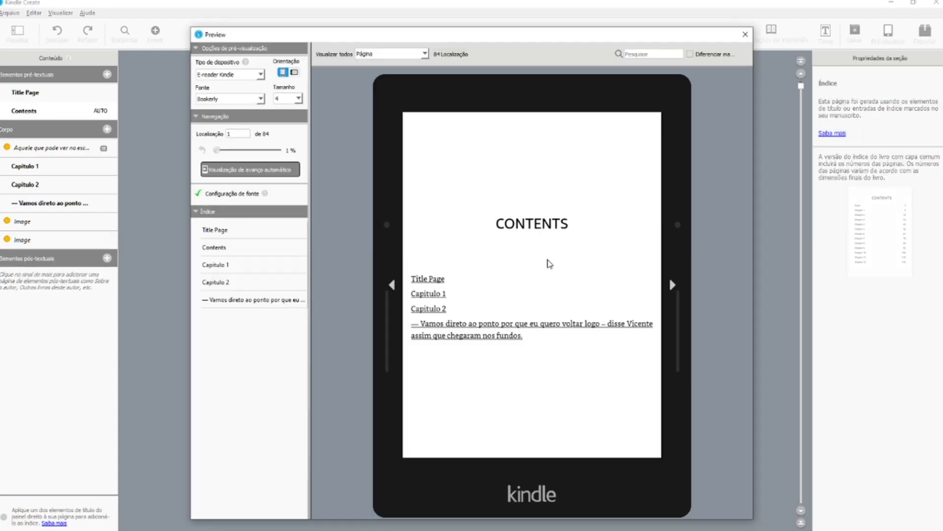
click(429, 280)
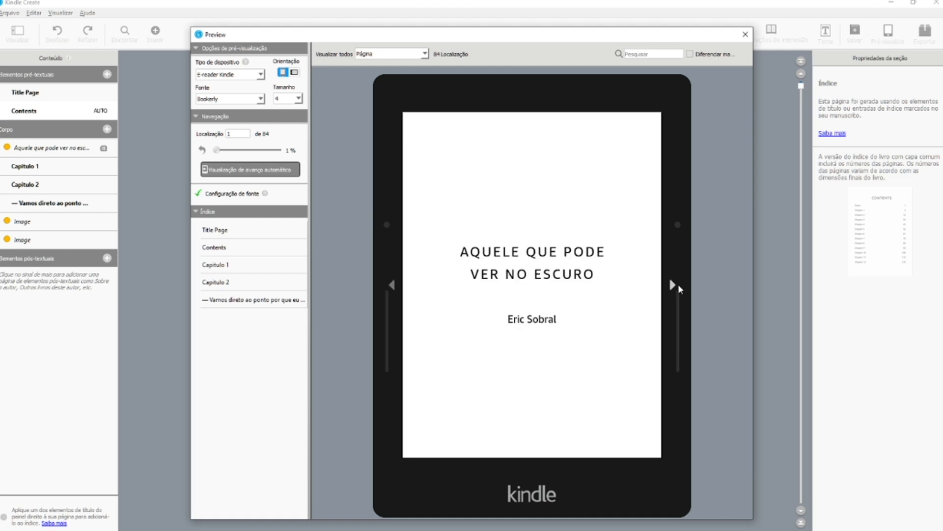
click(671, 285)
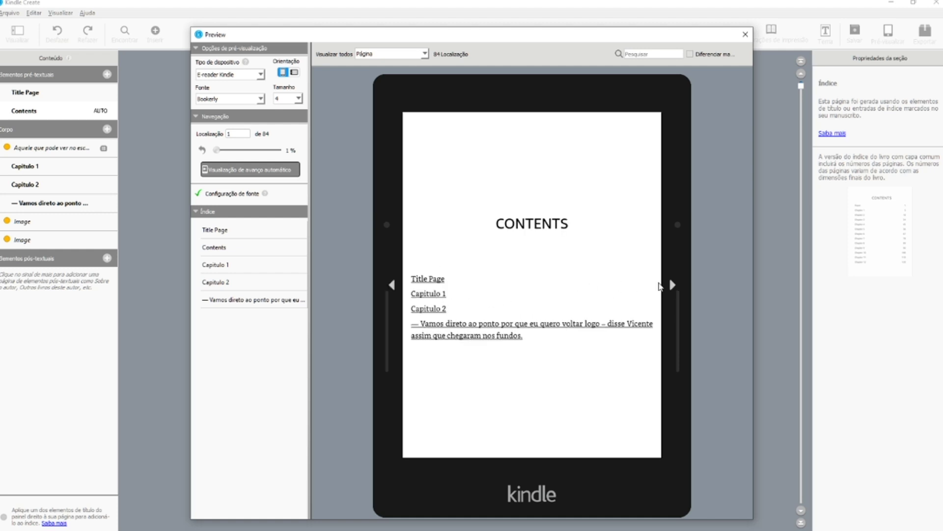
click(671, 284)
click(672, 284)
click(212, 229)
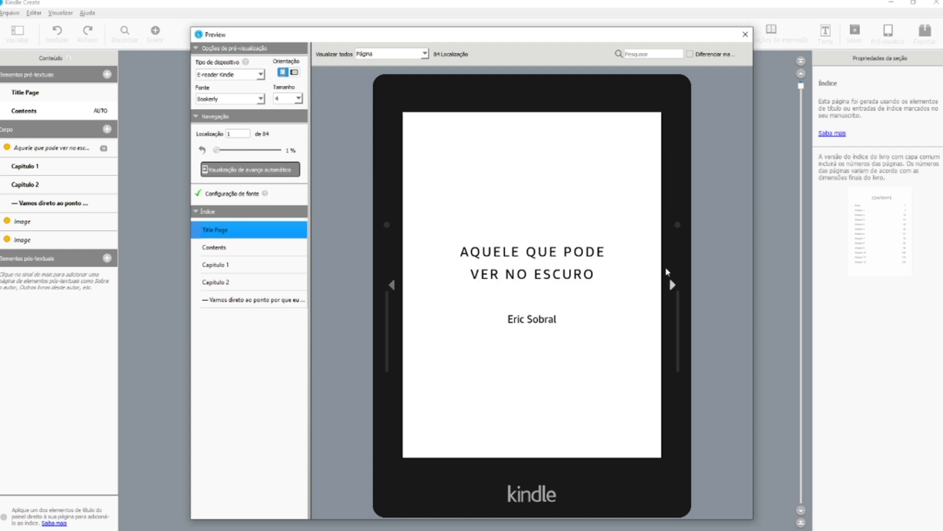
click(673, 285)
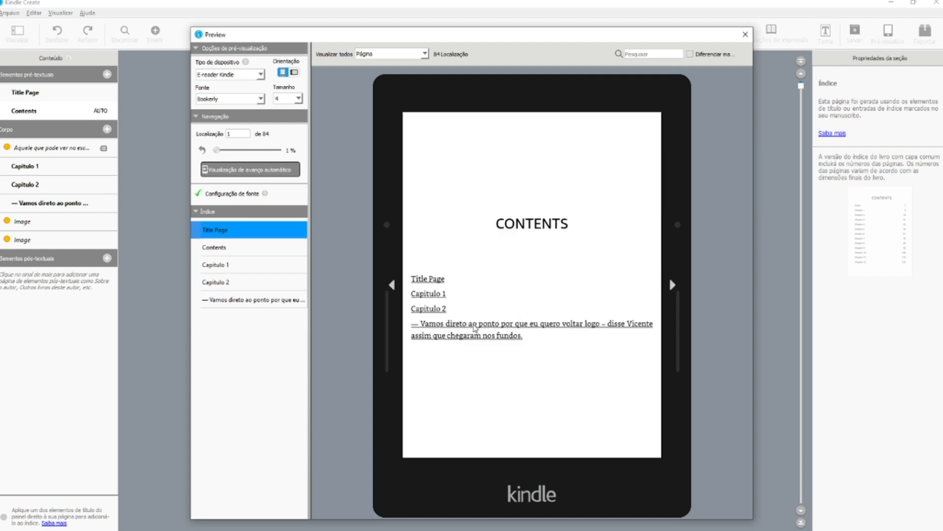
click(476, 328)
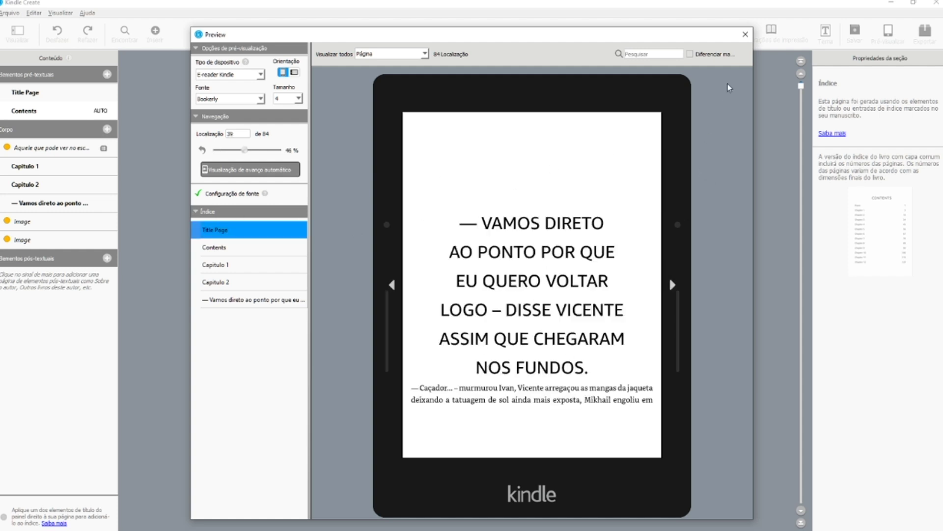
click(745, 35)
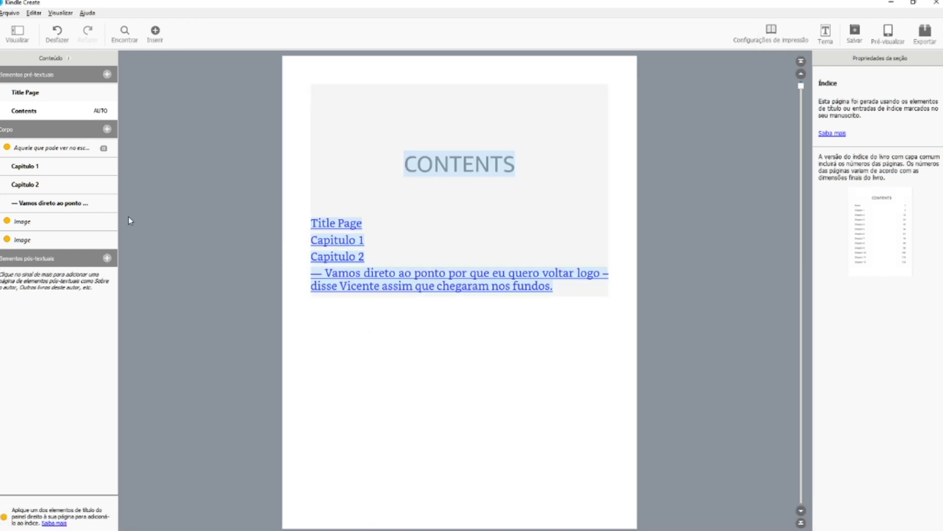
- Review the front-matter page types and the back-matter Livros deste autor form, then cancel the form
click(107, 75)
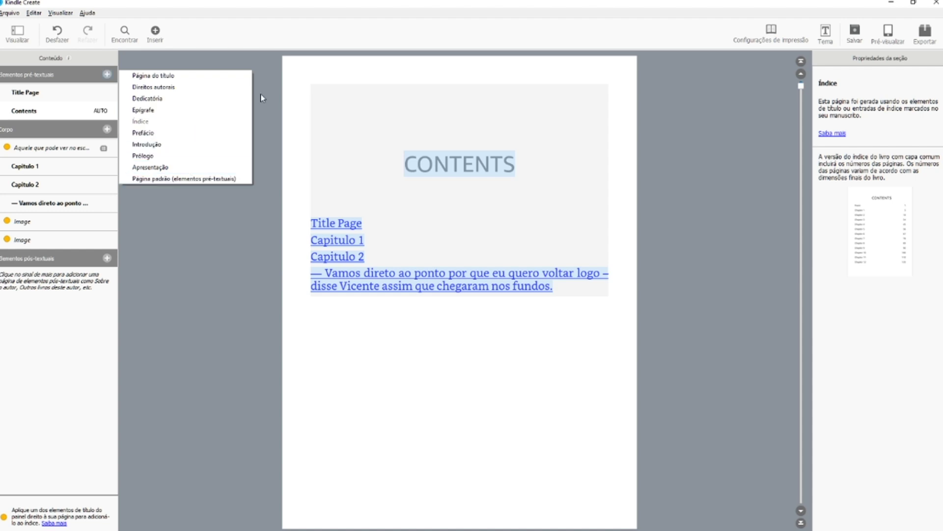
click(36, 129)
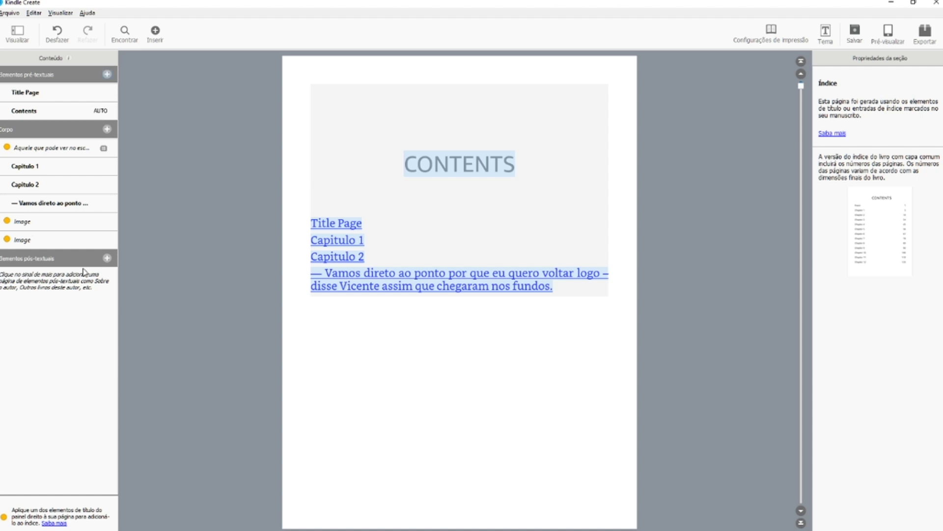
click(107, 259)
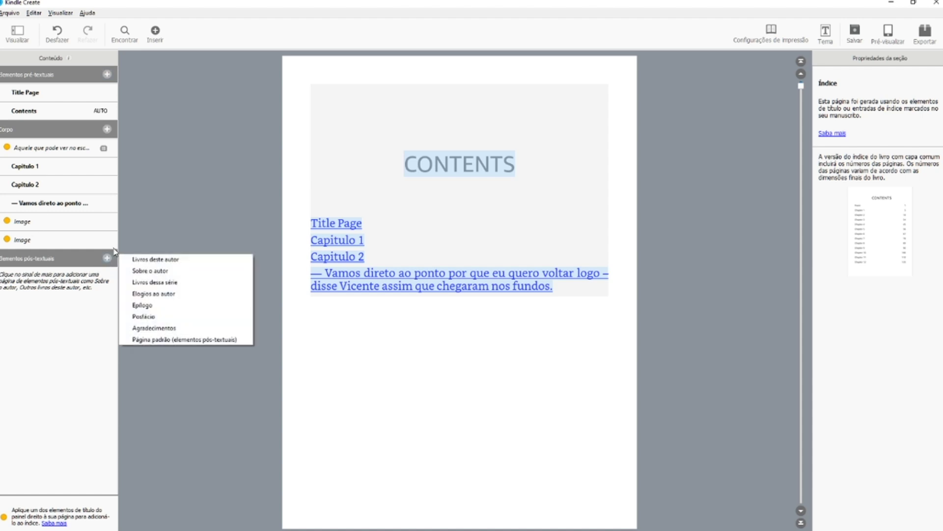
click(177, 260)
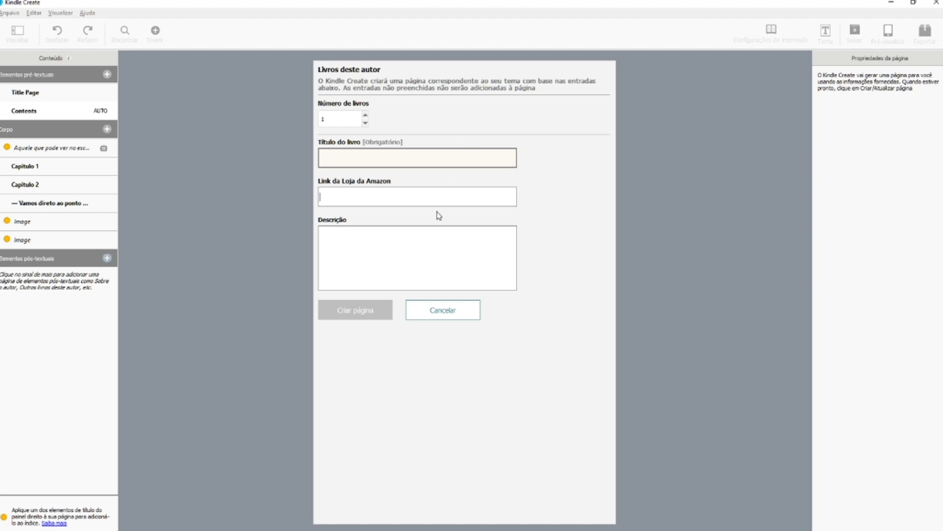
click(447, 311)
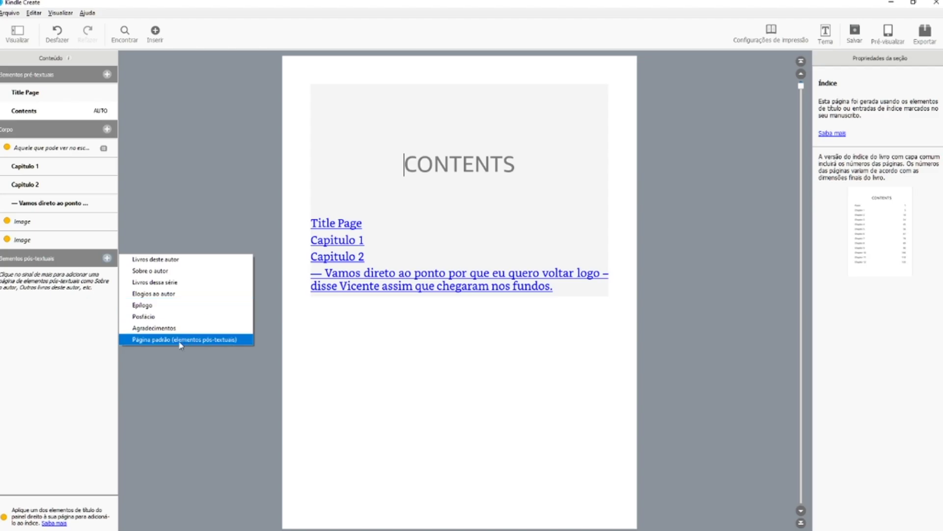
- Add an Epílogo page to the back matter and select its placeholder paragraph
click(172, 305)
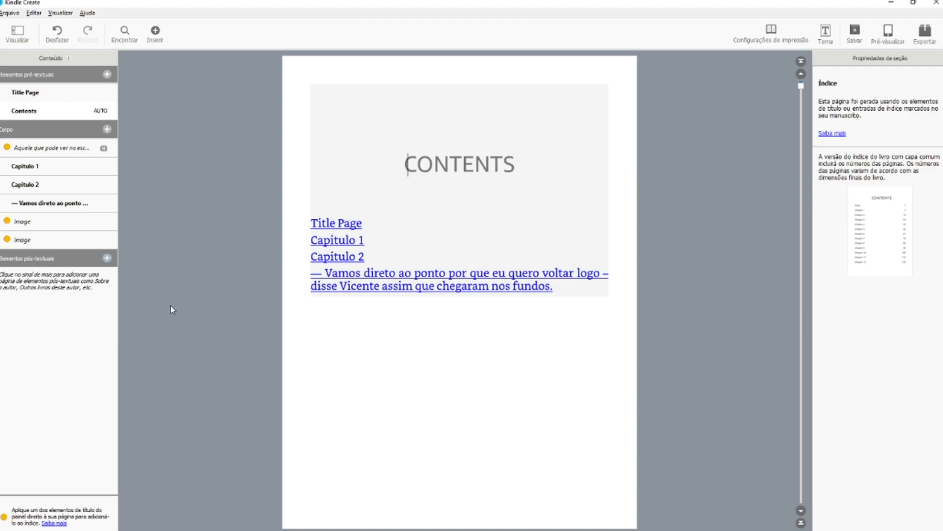
drag(310, 205, 501, 287)
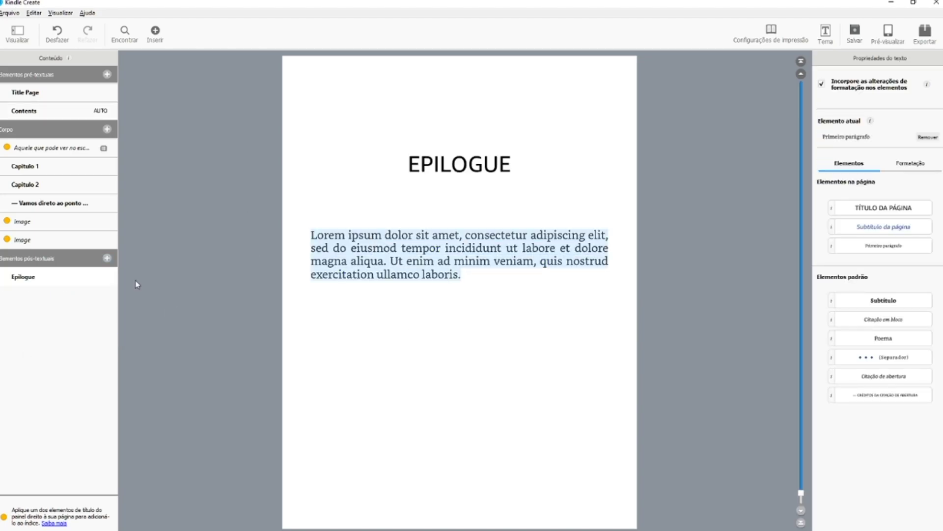
- Examine the back-matter Elogios ao autor form, cancel it, and review the available back-matter page types again
click(108, 258)
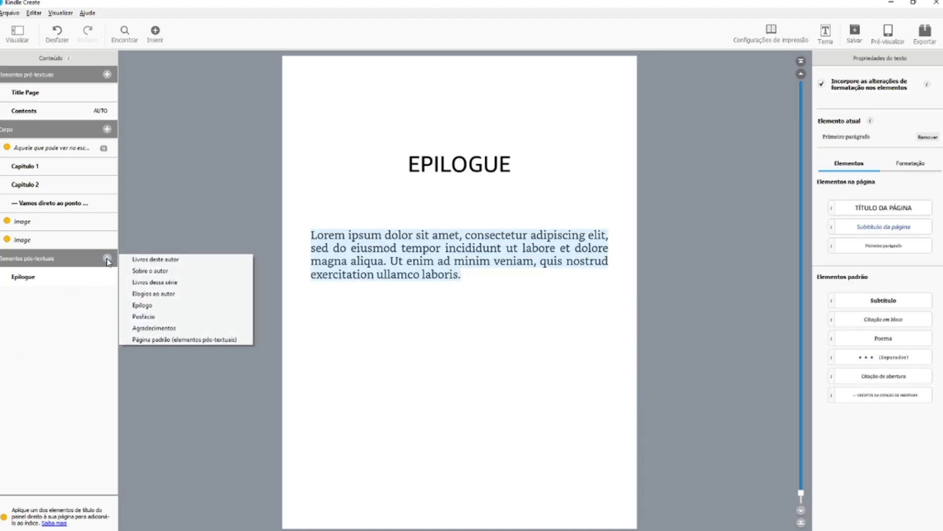
click(163, 294)
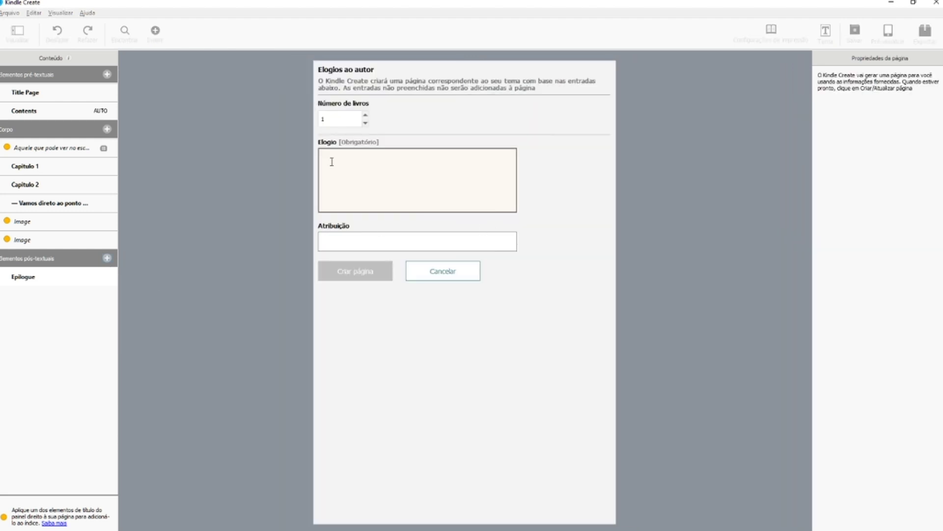
click(350, 154)
click(441, 274)
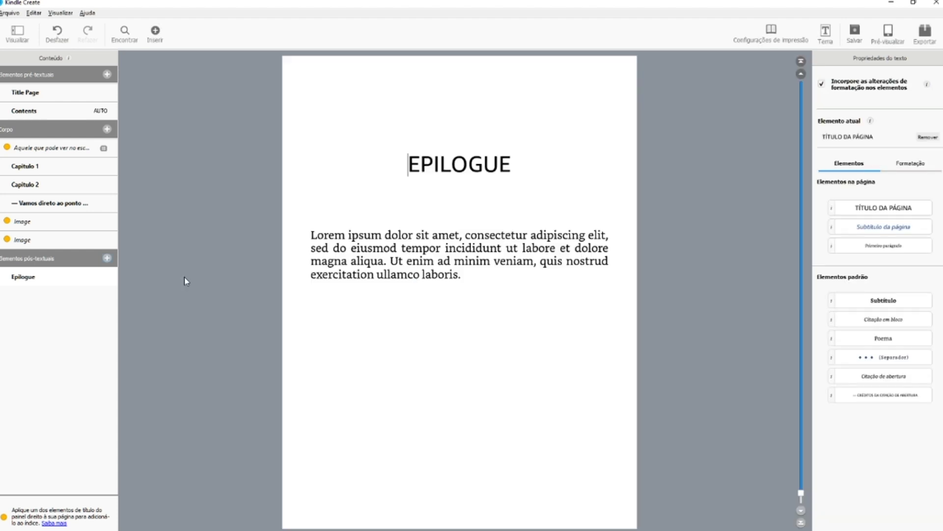
click(107, 258)
click(72, 348)
- Place the cursor in the first paragraph of Capitulo 1 and show its Formatação options
click(20, 163)
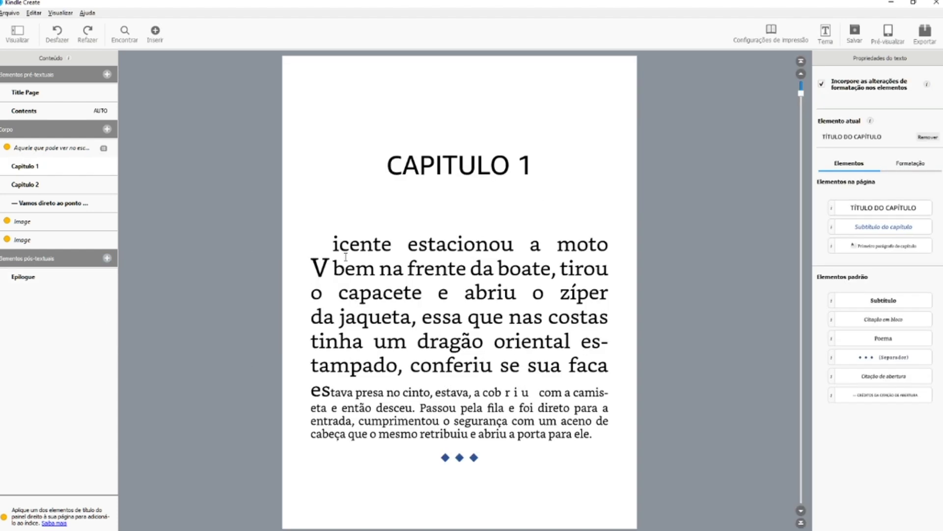
drag(323, 237, 502, 340)
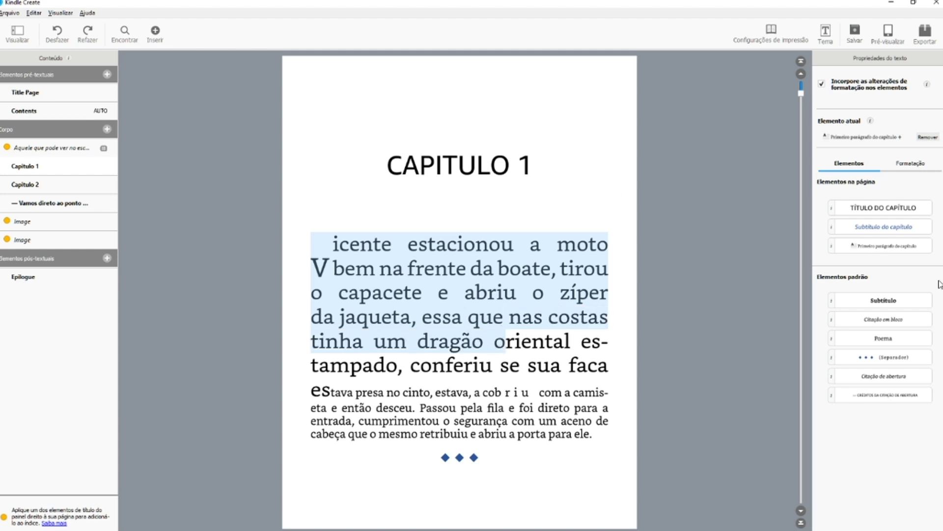
click(490, 341)
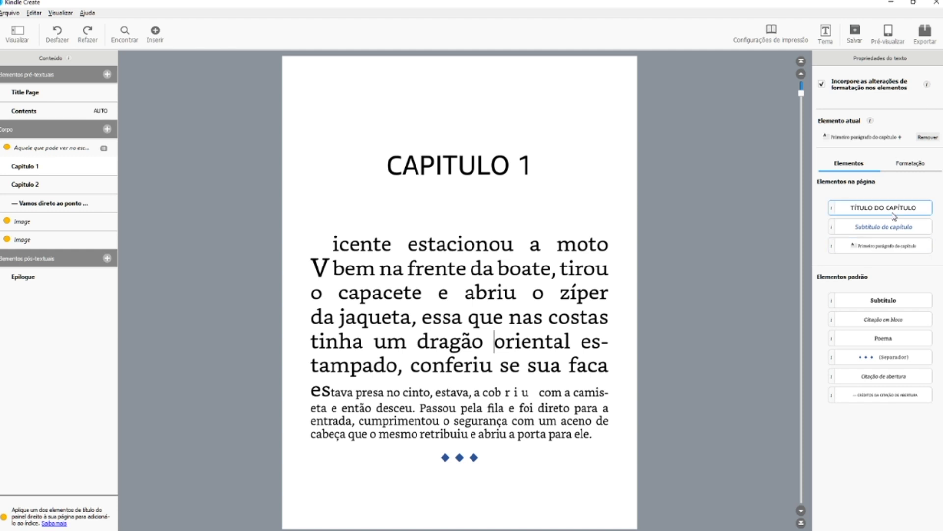
click(922, 172)
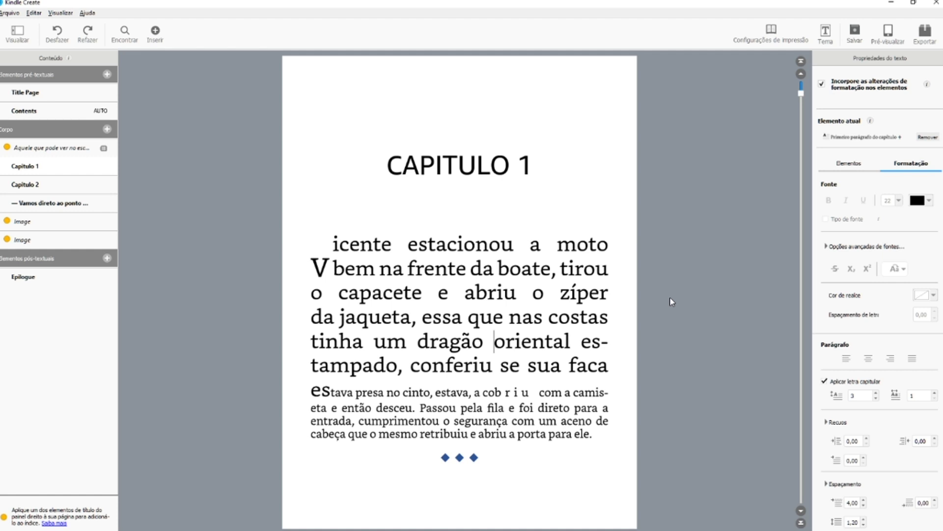
- Open the project's export format options and select EPUB in addition to KPF
click(922, 42)
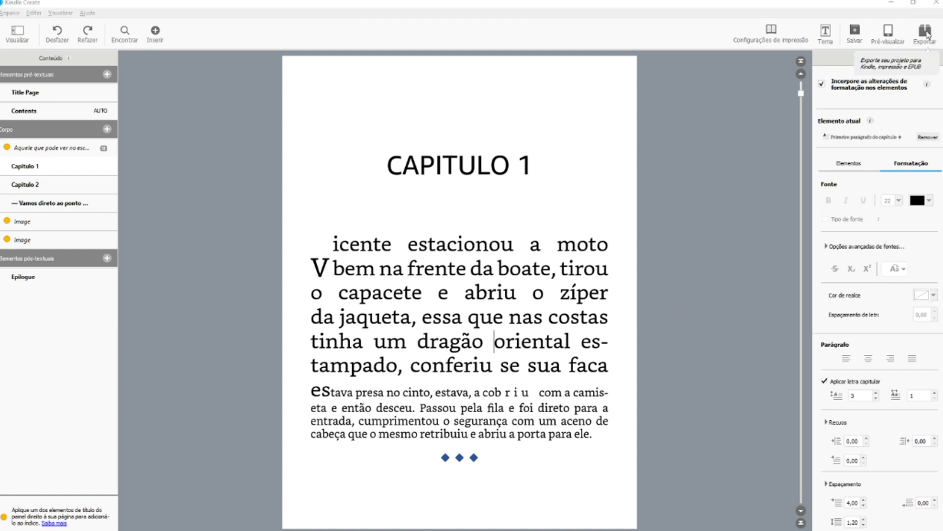
click(855, 32)
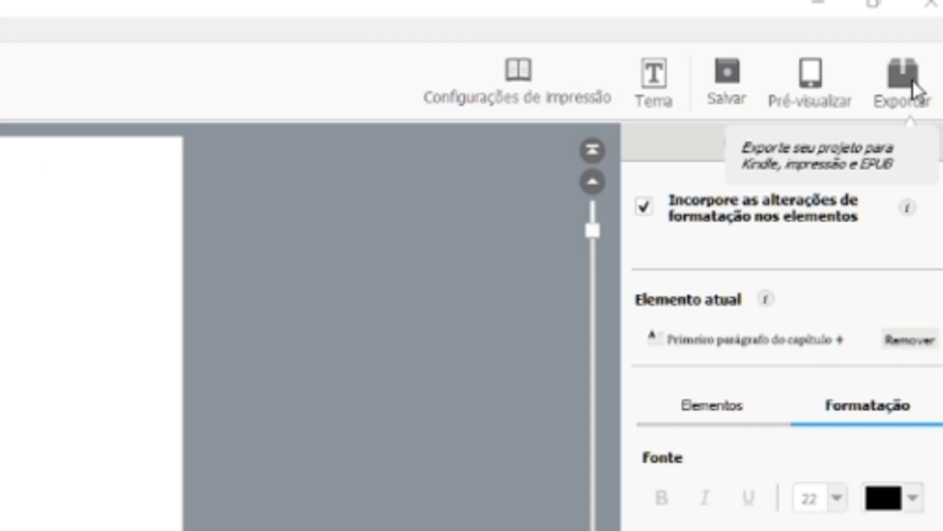
click(909, 83)
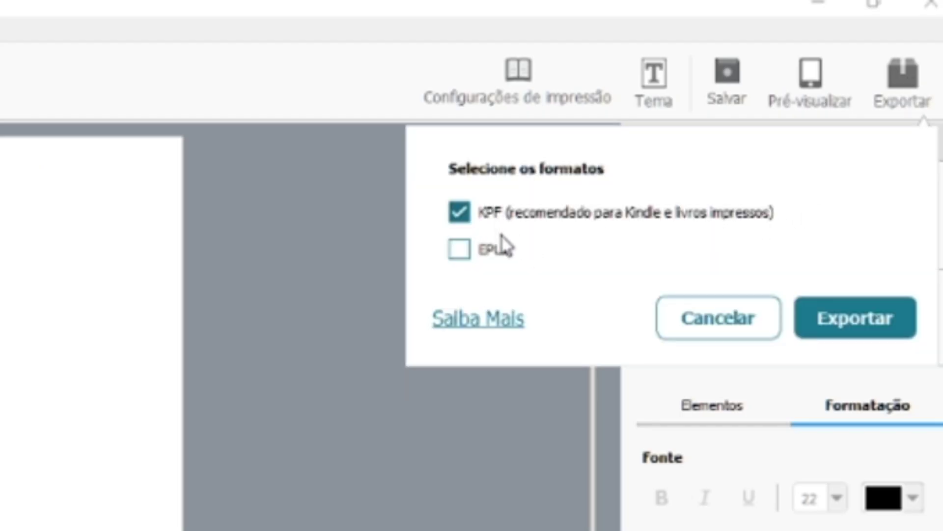
click(457, 248)
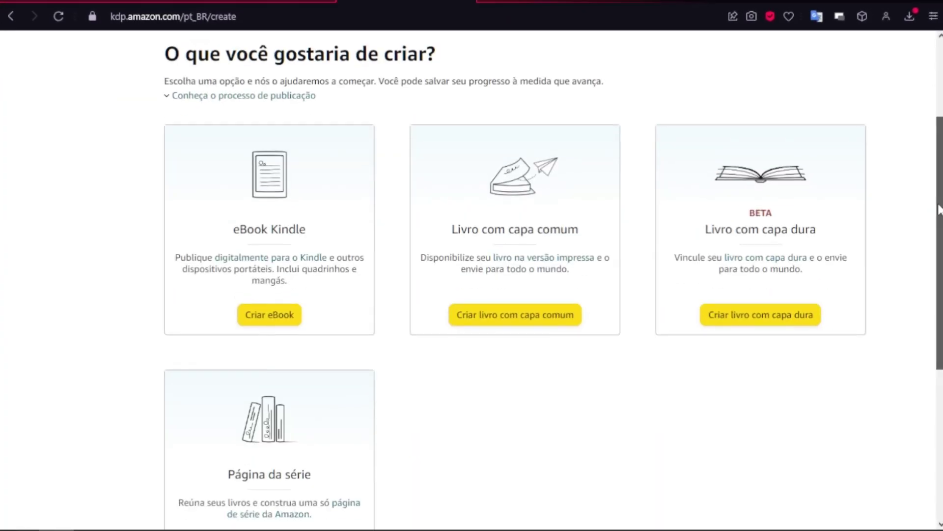
- Switch to the KDP site in the browser, start a new Kindle eBook and choose Português as its language
scroll(855, 295, down, 2)
click(267, 254)
click(416, 187)
- Begin the book title in the Título do livro section with "Tít"
scroll(506, 295, down, 1)
click(506, 246)
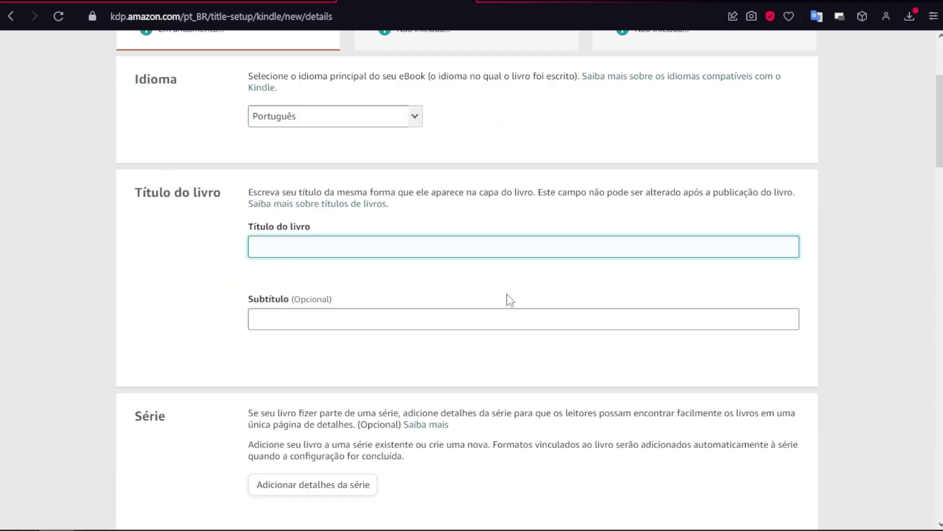
text(Tít)
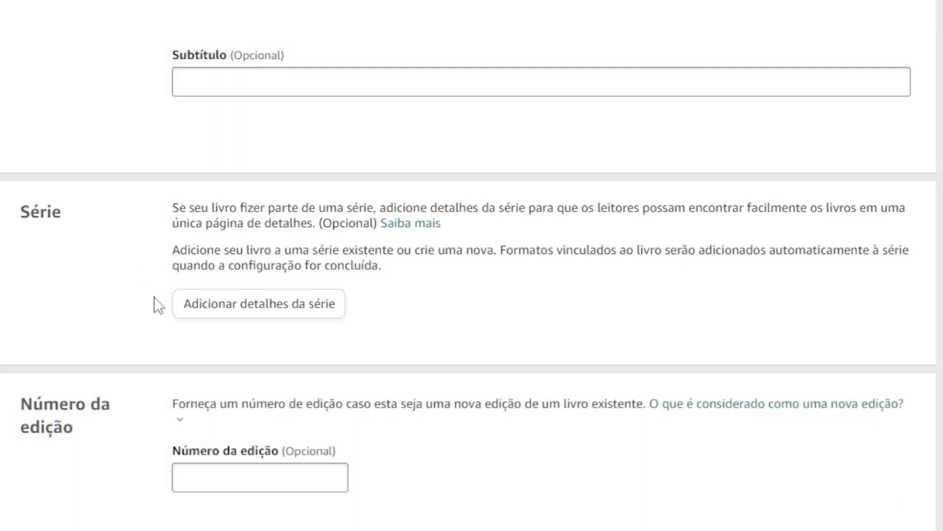
- Try 1 as the edition number and start entering the main author's first name
scroll(497, 312, down, 3)
click(282, 281)
text(1)
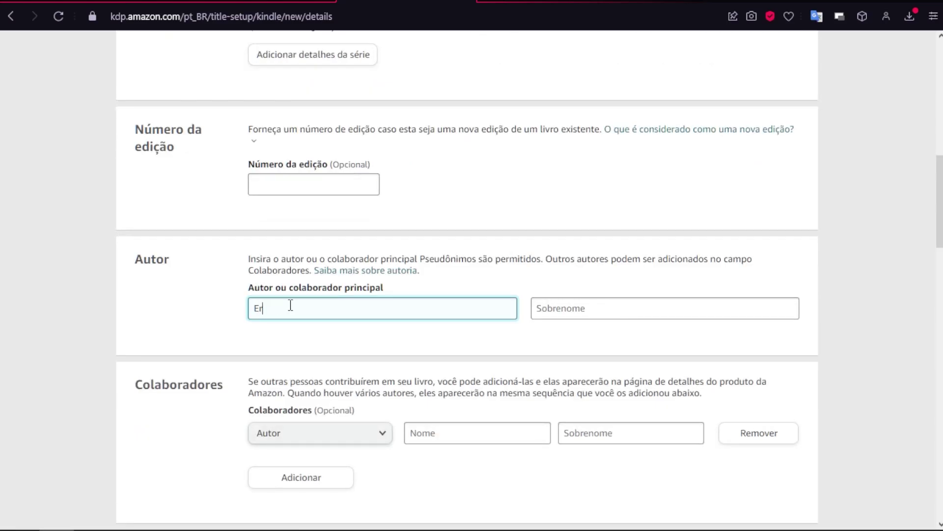
- Add a second contributor entry with the Ilustrador role and start the book description with "Aqui vai t"
click(320, 432)
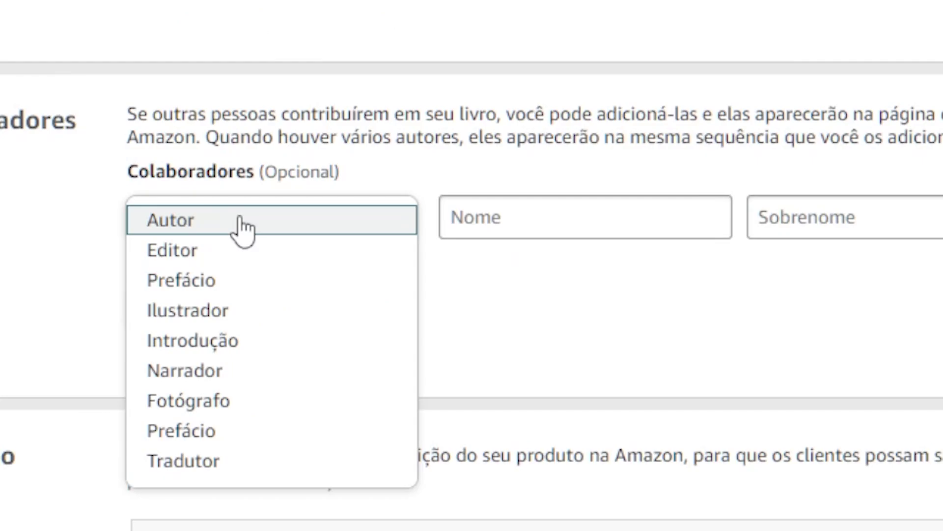
click(465, 474)
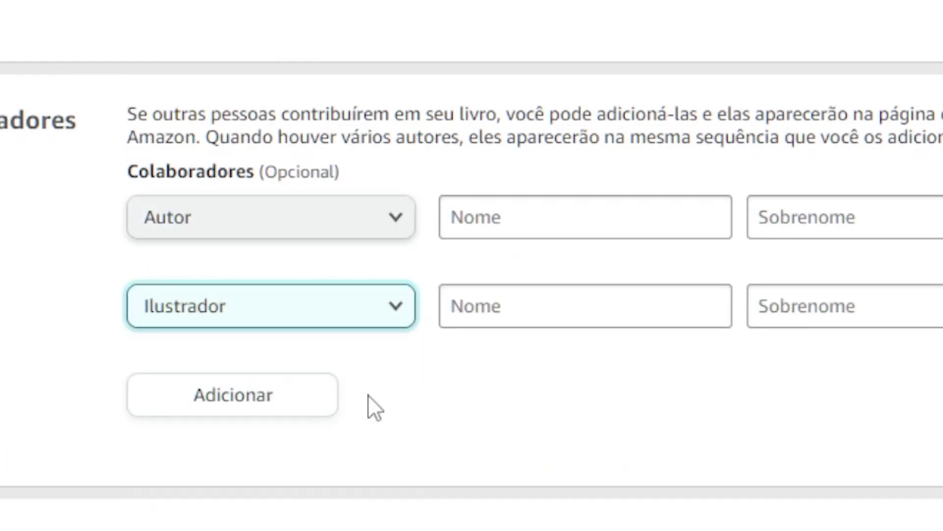
click(396, 381)
text(Aqui vai t)
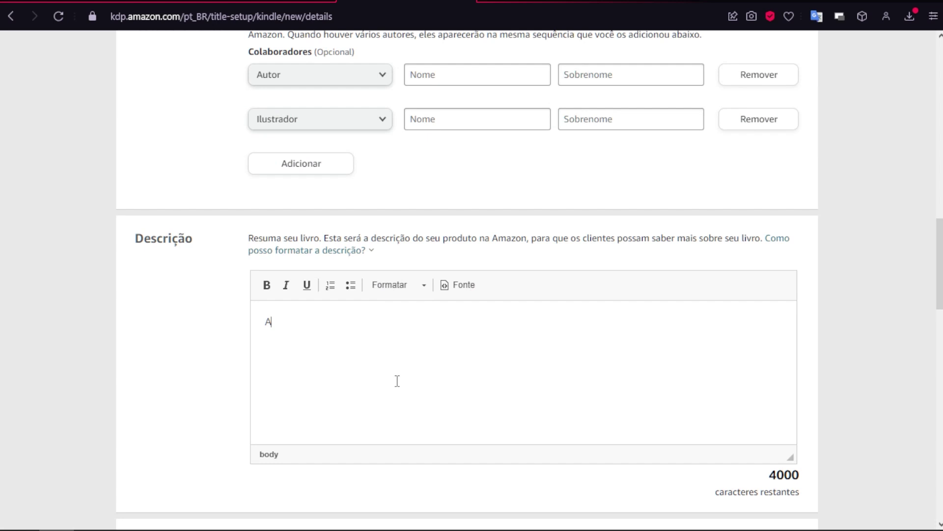